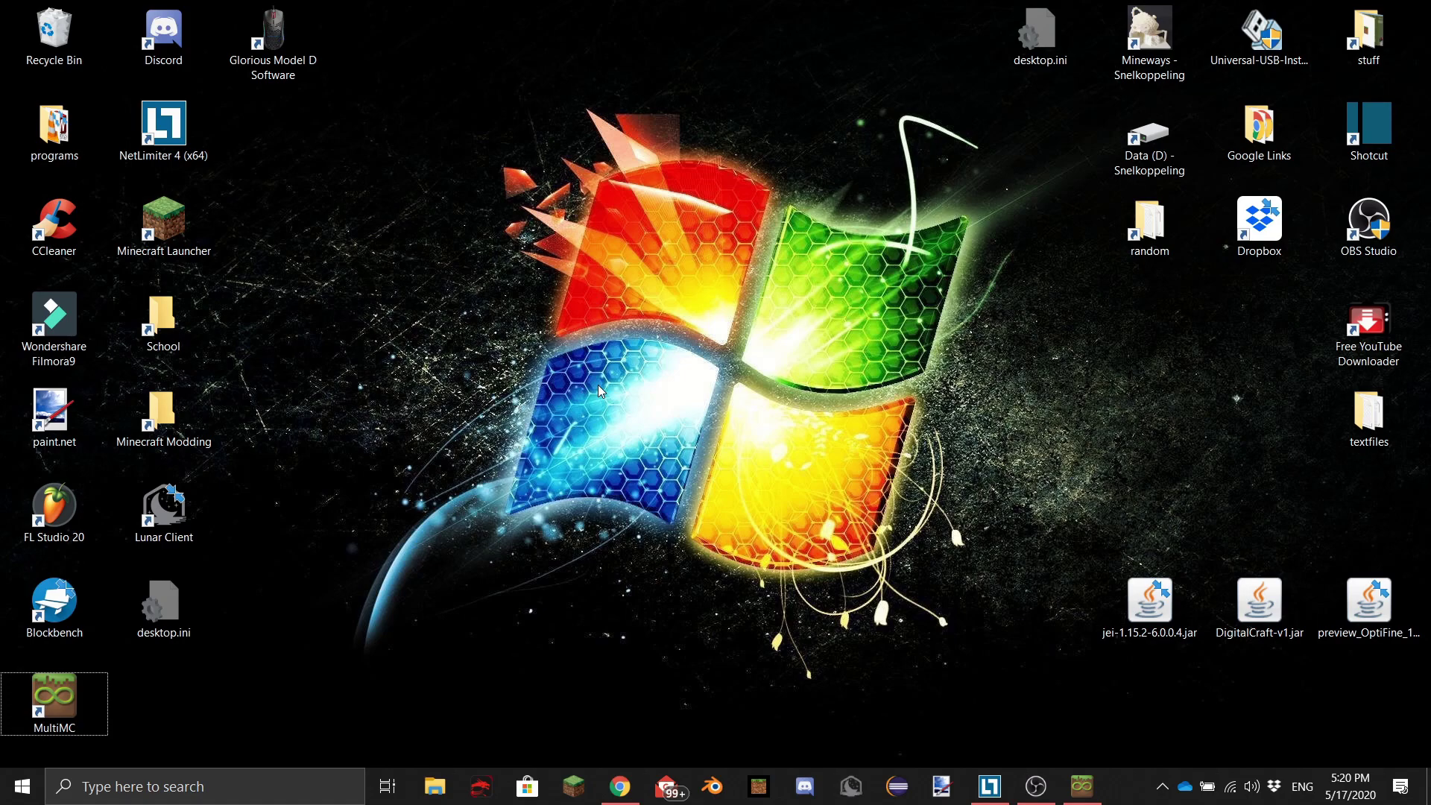
Launch MultiMC 5 from its desktop shortcut
{"action": "double_click", "coordinate": [47, 713]}
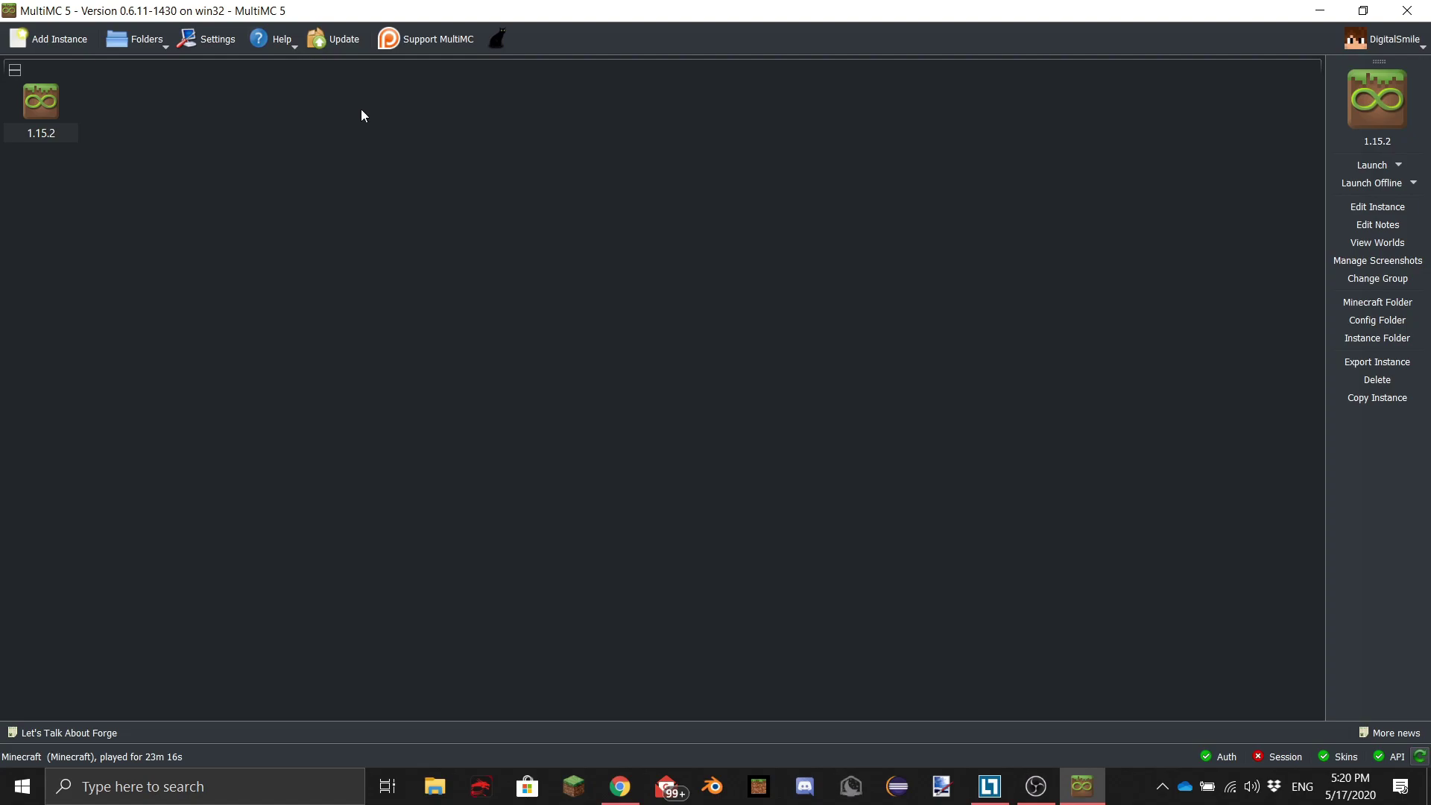
Create a new Vanilla 1.15.2 instance named 'modpack'
{"action": "right_click", "coordinate": [204, 148]}
{"action": "left_click", "coordinate": [197, 76]}
{"action": "right_click", "coordinate": [143, 127]}
{"action": "left_click", "coordinate": [174, 152]}
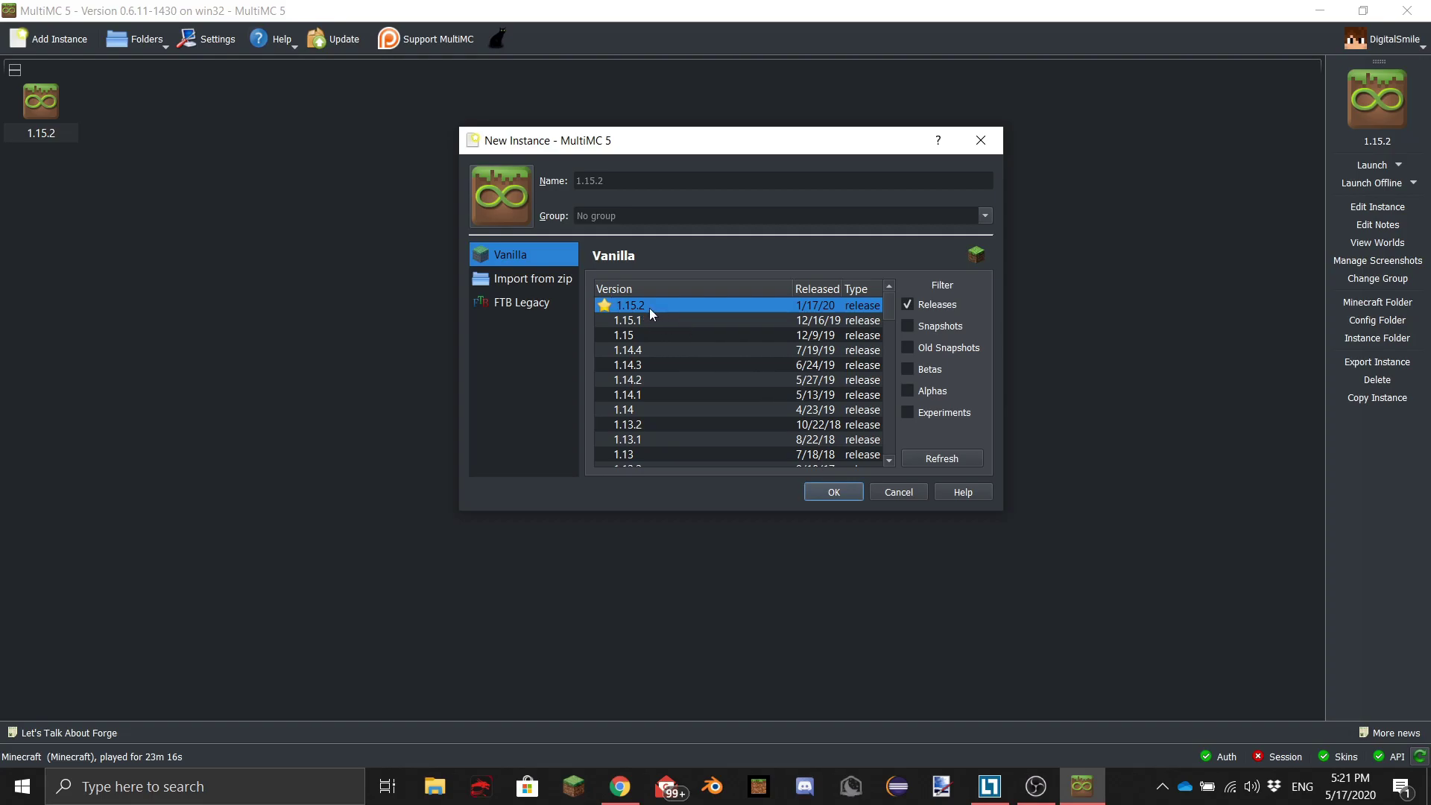
{"action": "left_click", "coordinate": [665, 180]}
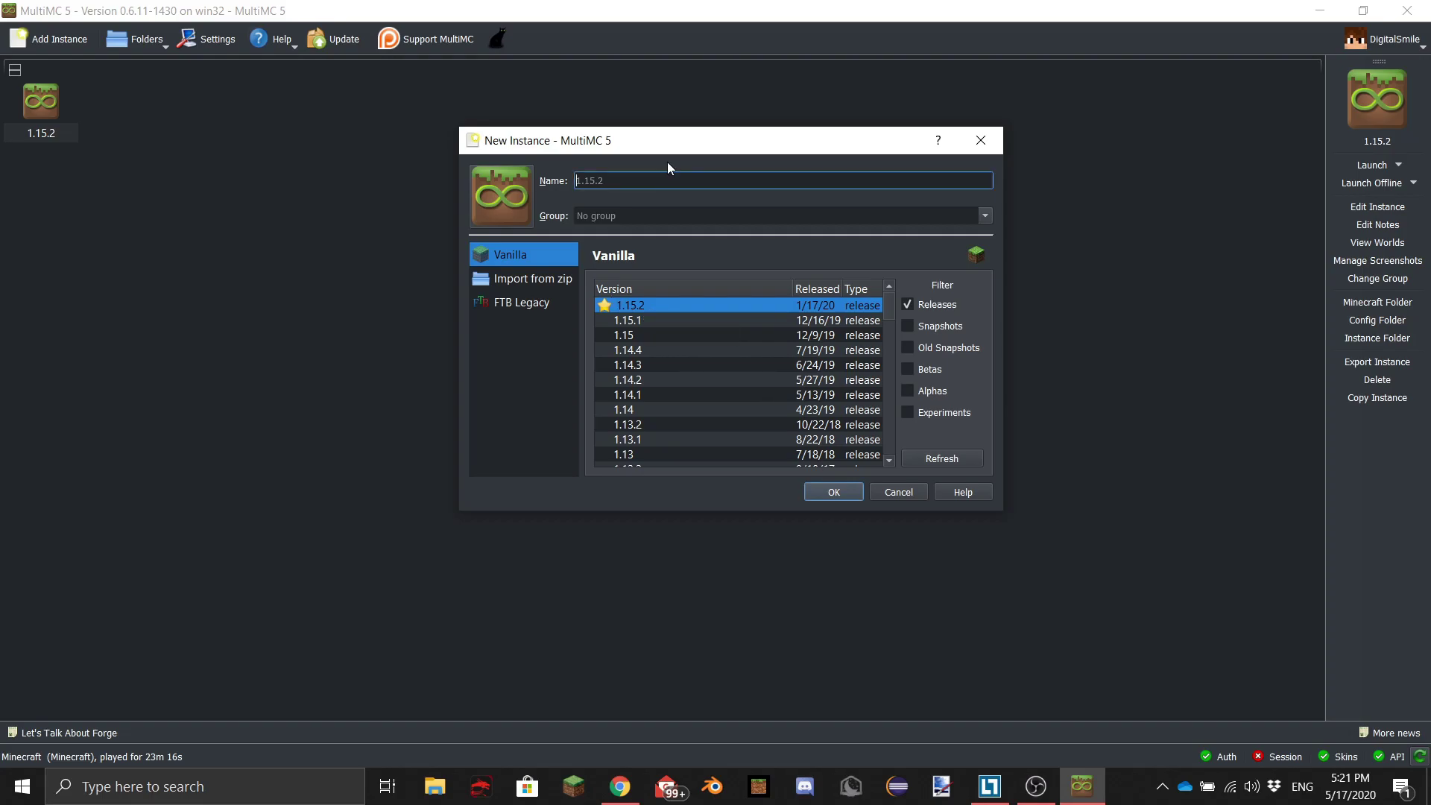
{"action": "type", "text": "modpack"}
{"action": "left_click", "coordinate": [836, 494]}
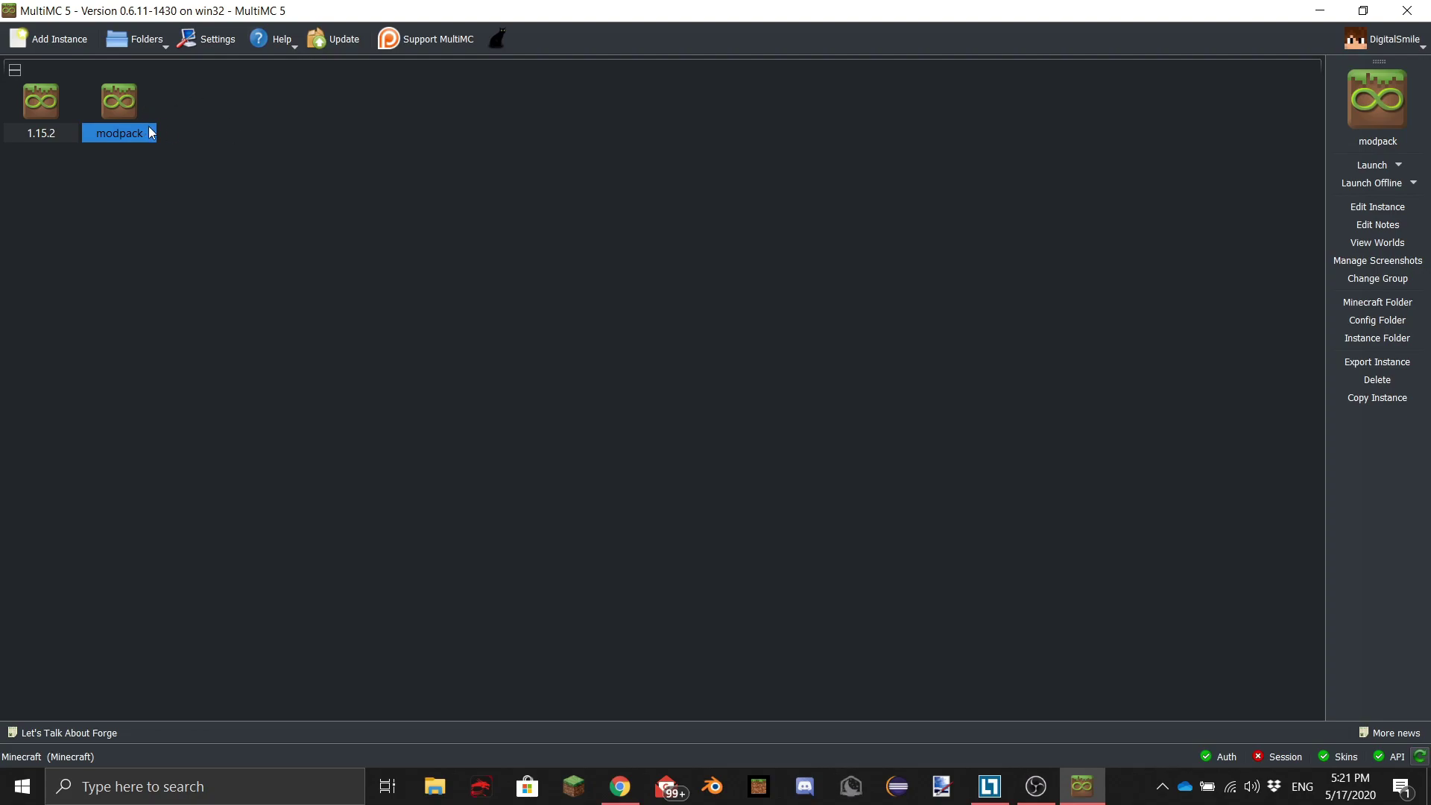
Launch the modpack instance in fullscreen and glance at the resource pack options
{"action": "double_click", "coordinate": [115, 110]}
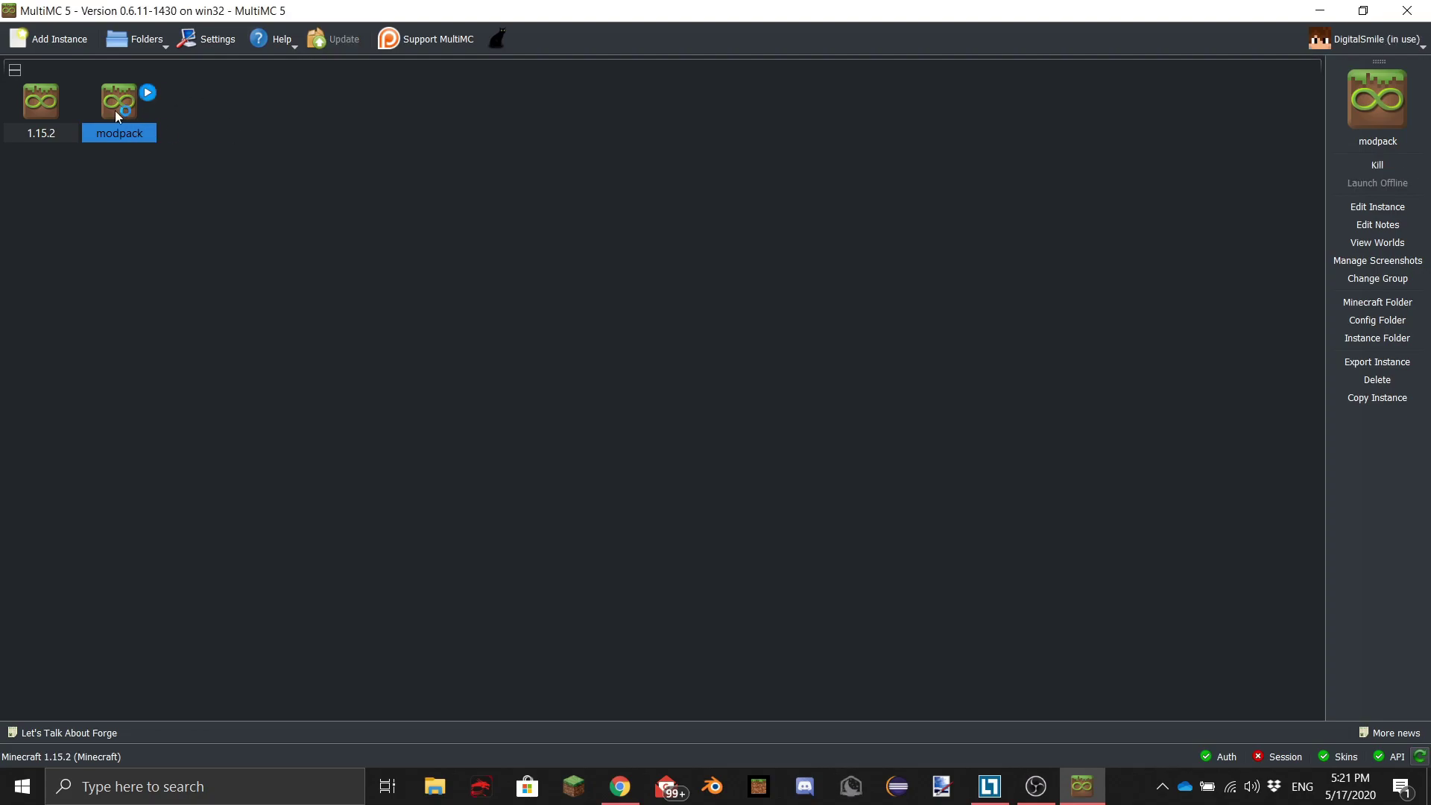
{"action": "key", "text": "F11"}
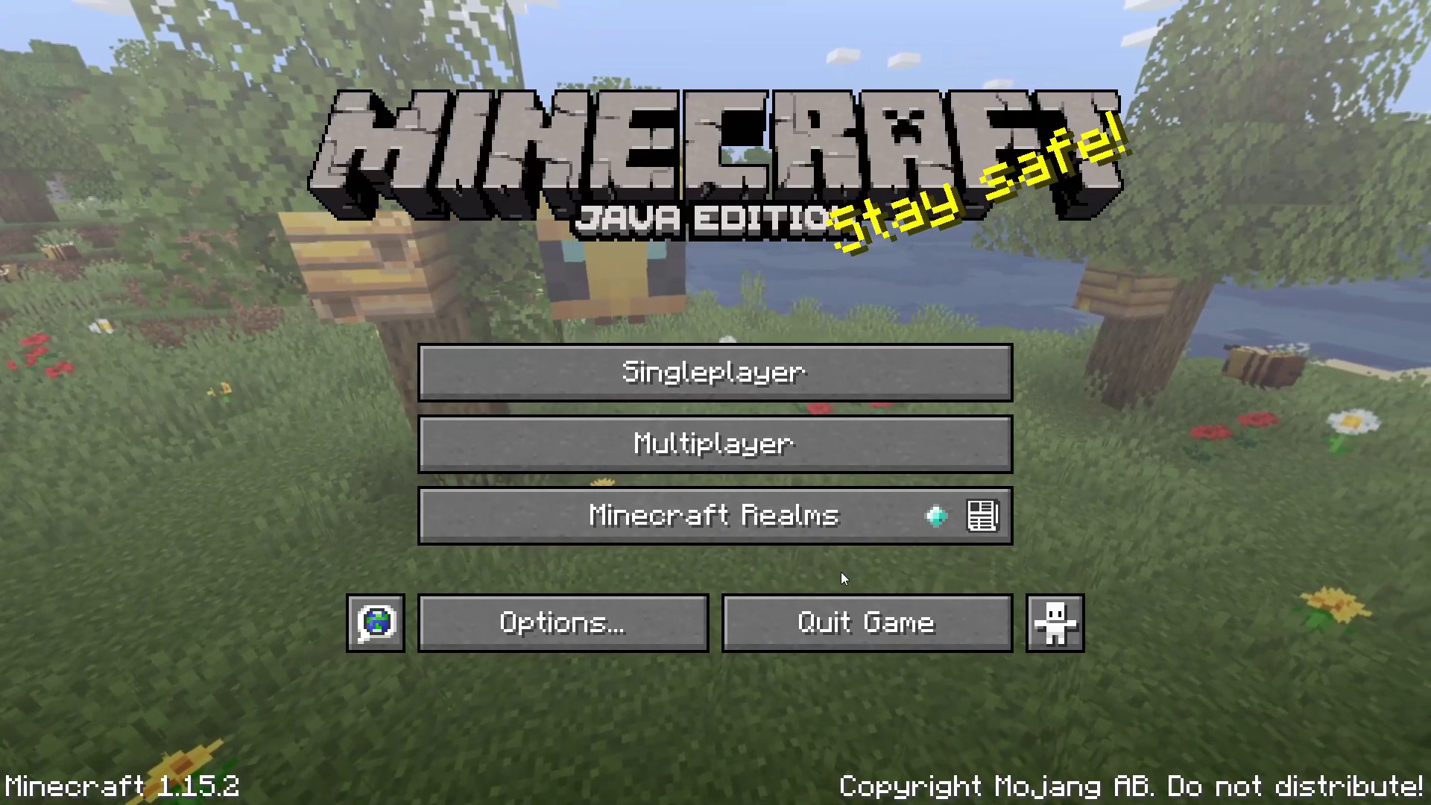
{"action": "left_click", "coordinate": [671, 624]}
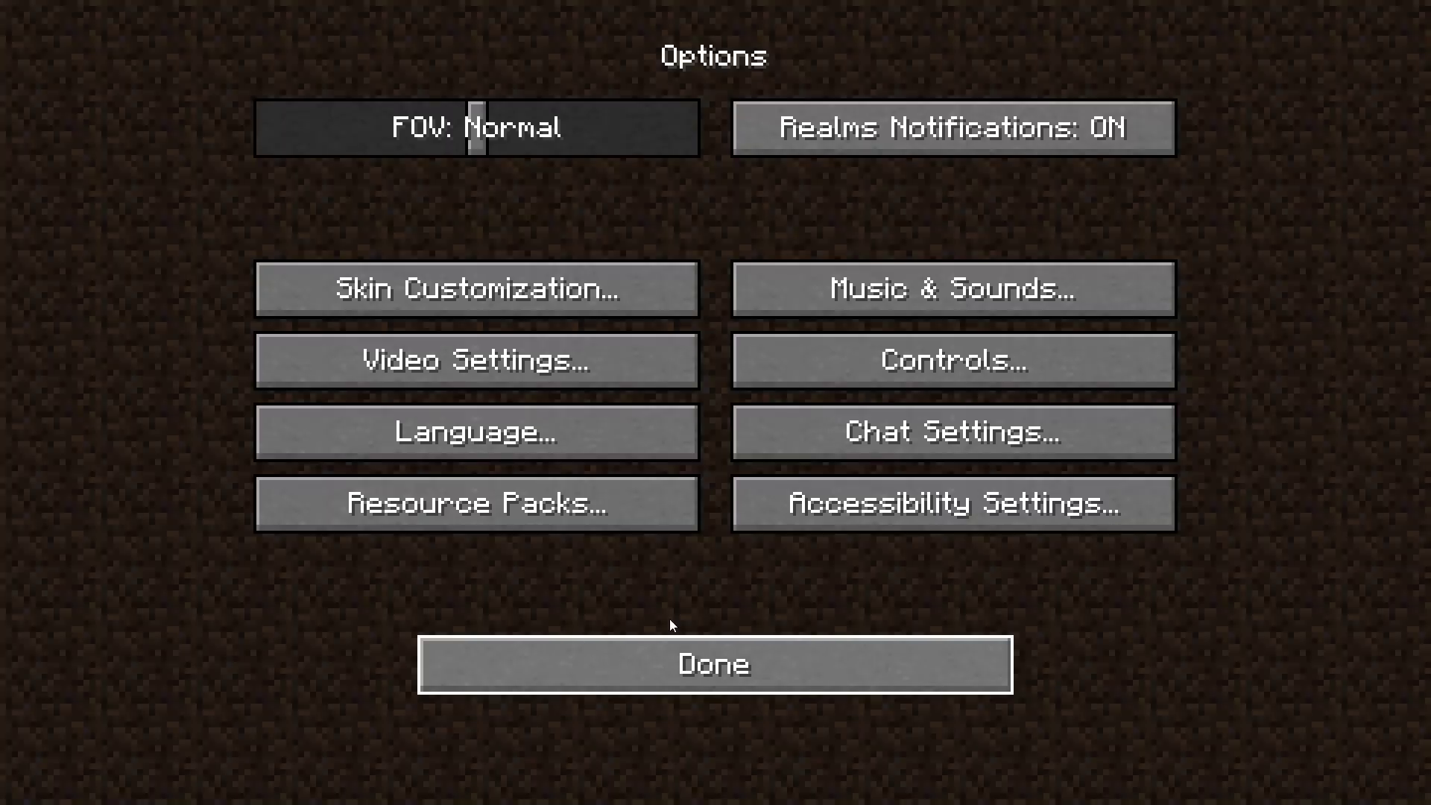
{"action": "left_click", "coordinate": [514, 505]}
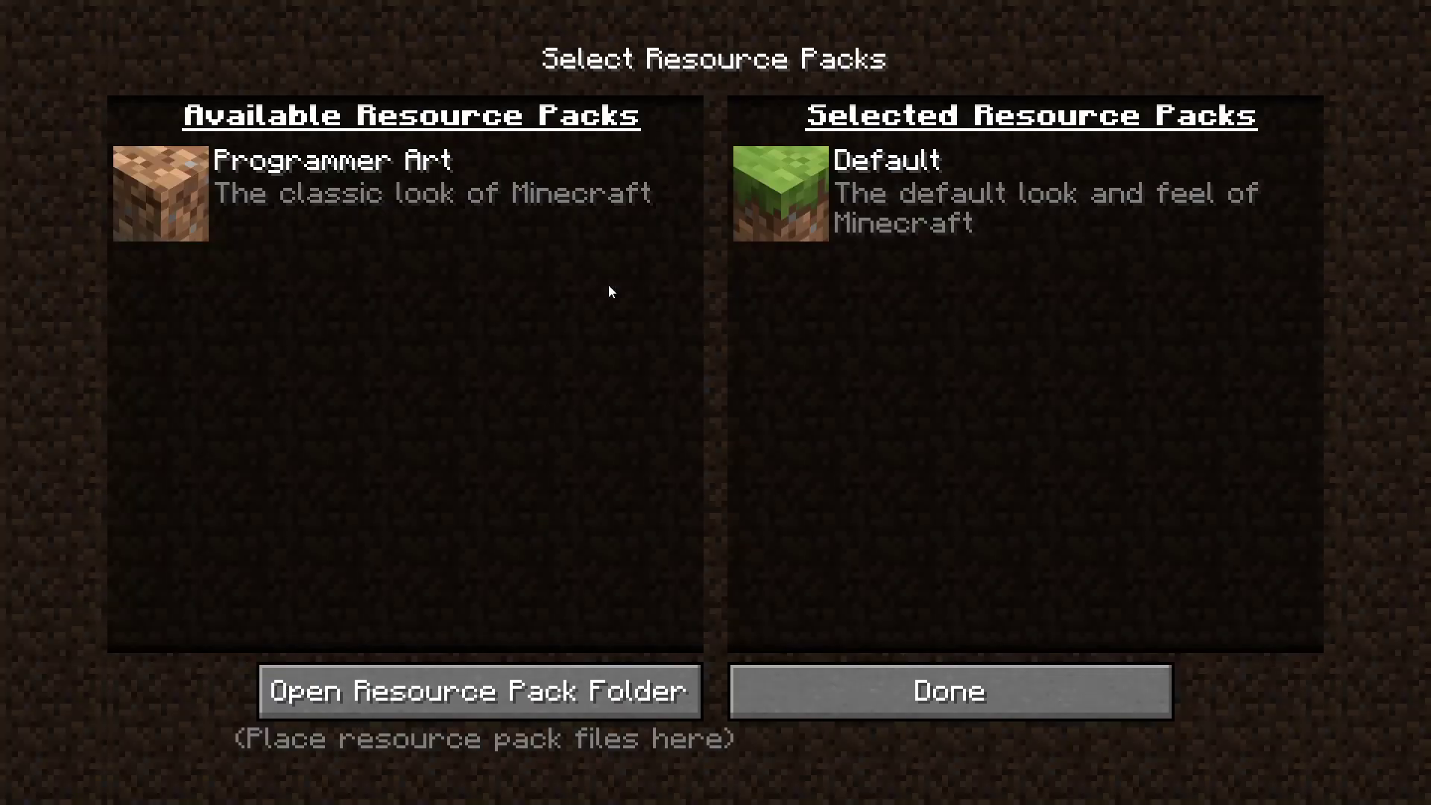
{"action": "left_click", "coordinate": [908, 705]}
In Video Settings, cycle GUI Scale through 1 to 4 and raise Brightness to Bright
{"action": "left_click", "coordinate": [664, 377]}
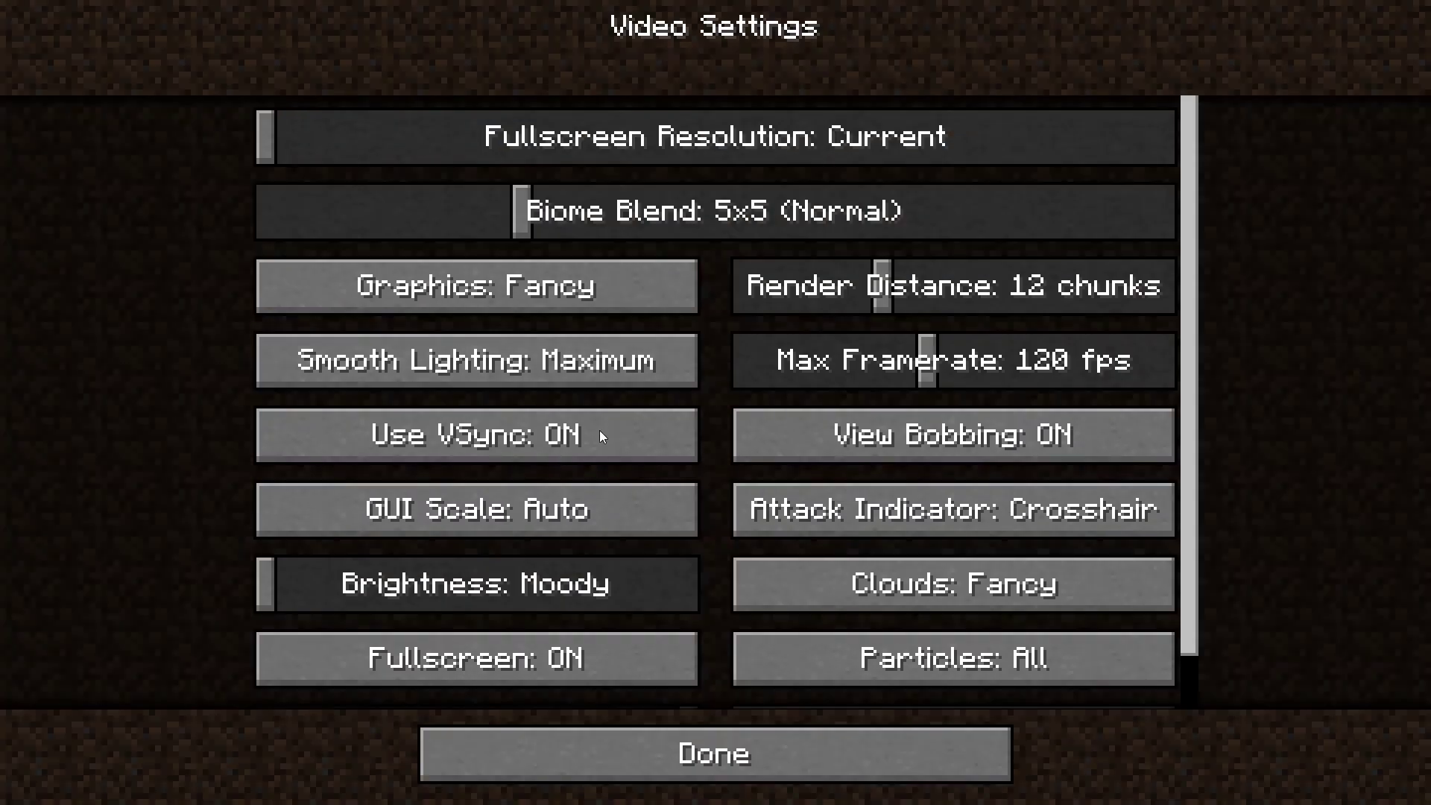
{"action": "left_click", "coordinate": [521, 509]}
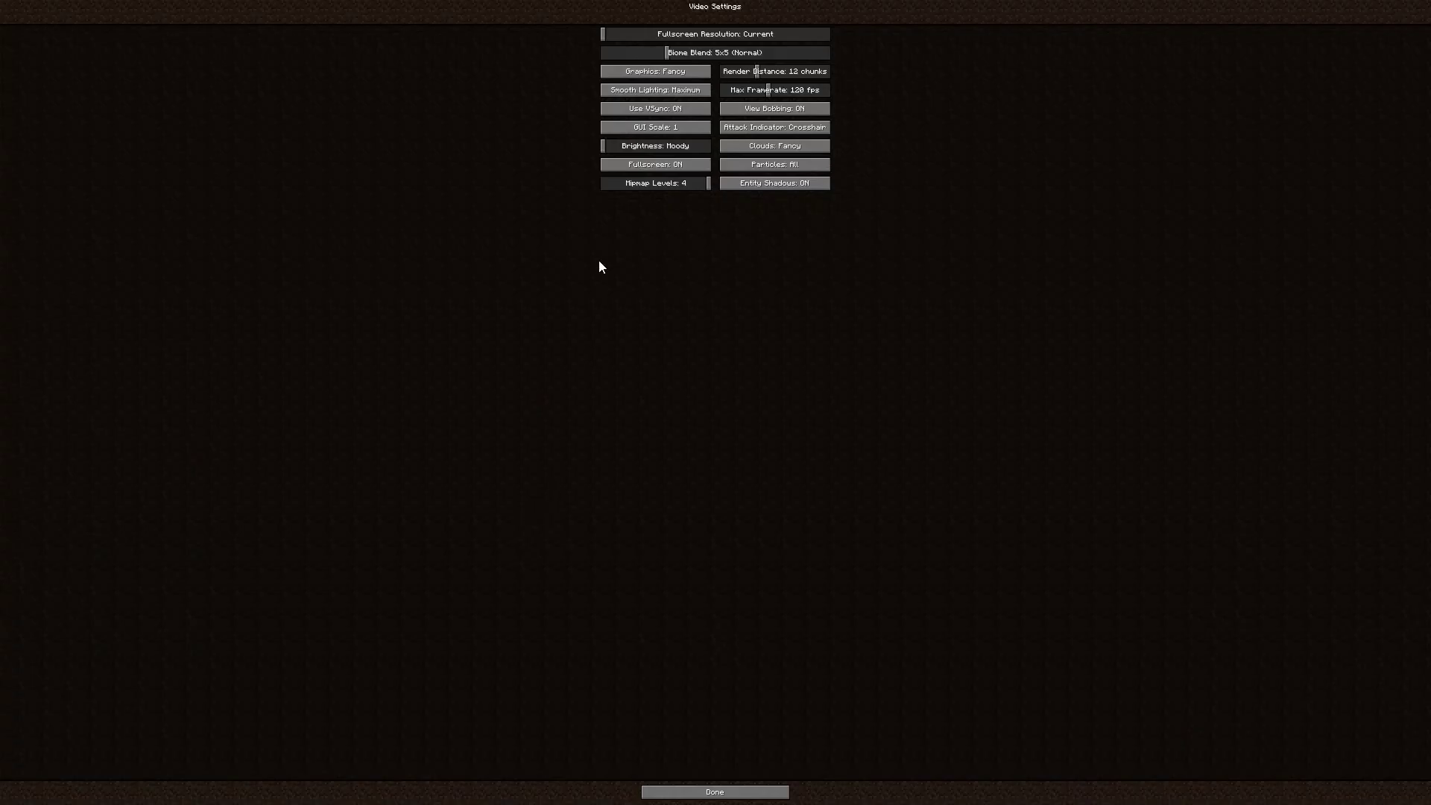
{"action": "left_click", "coordinate": [637, 130]}
{"action": "left_click", "coordinate": [656, 256]}
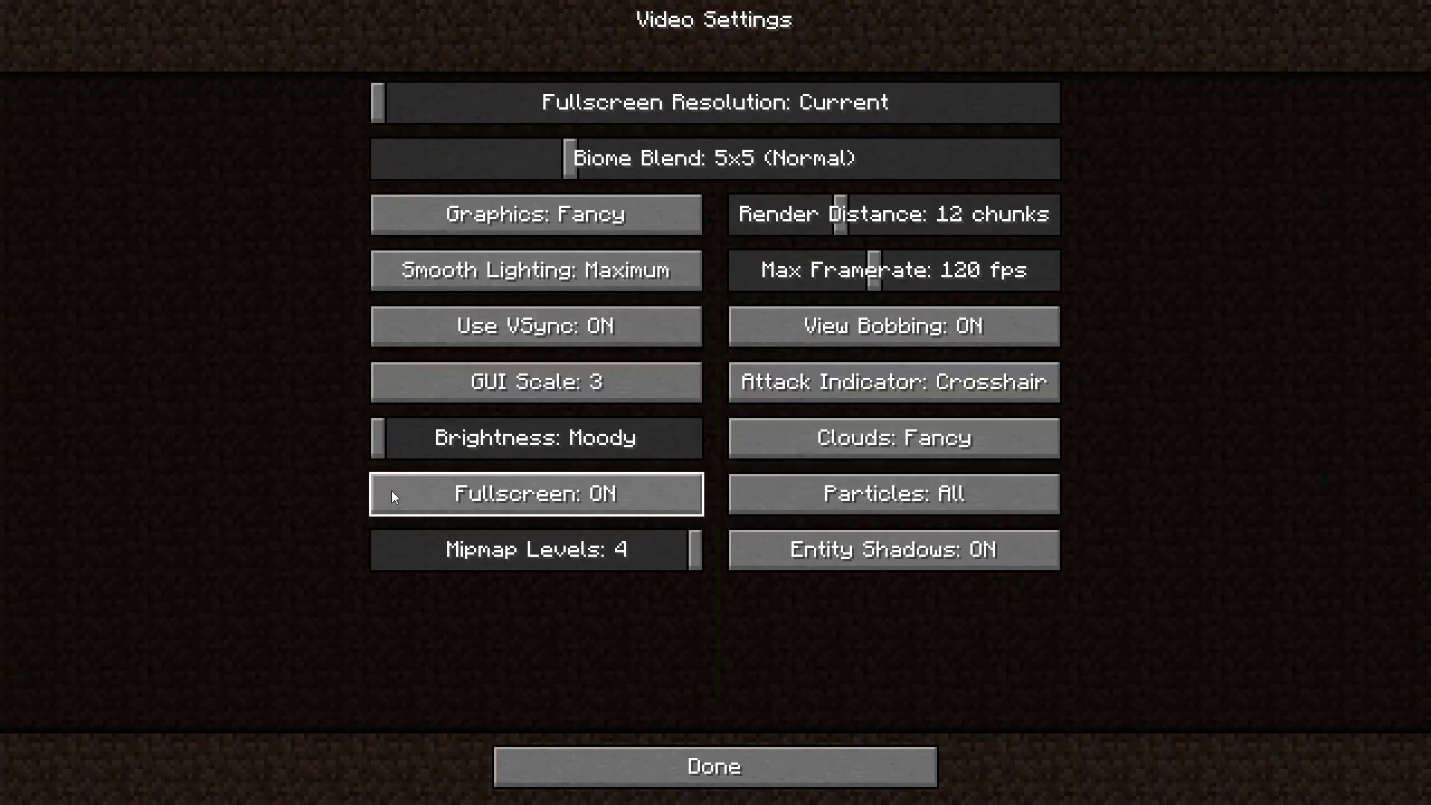
{"action": "left_click", "coordinate": [440, 393]}
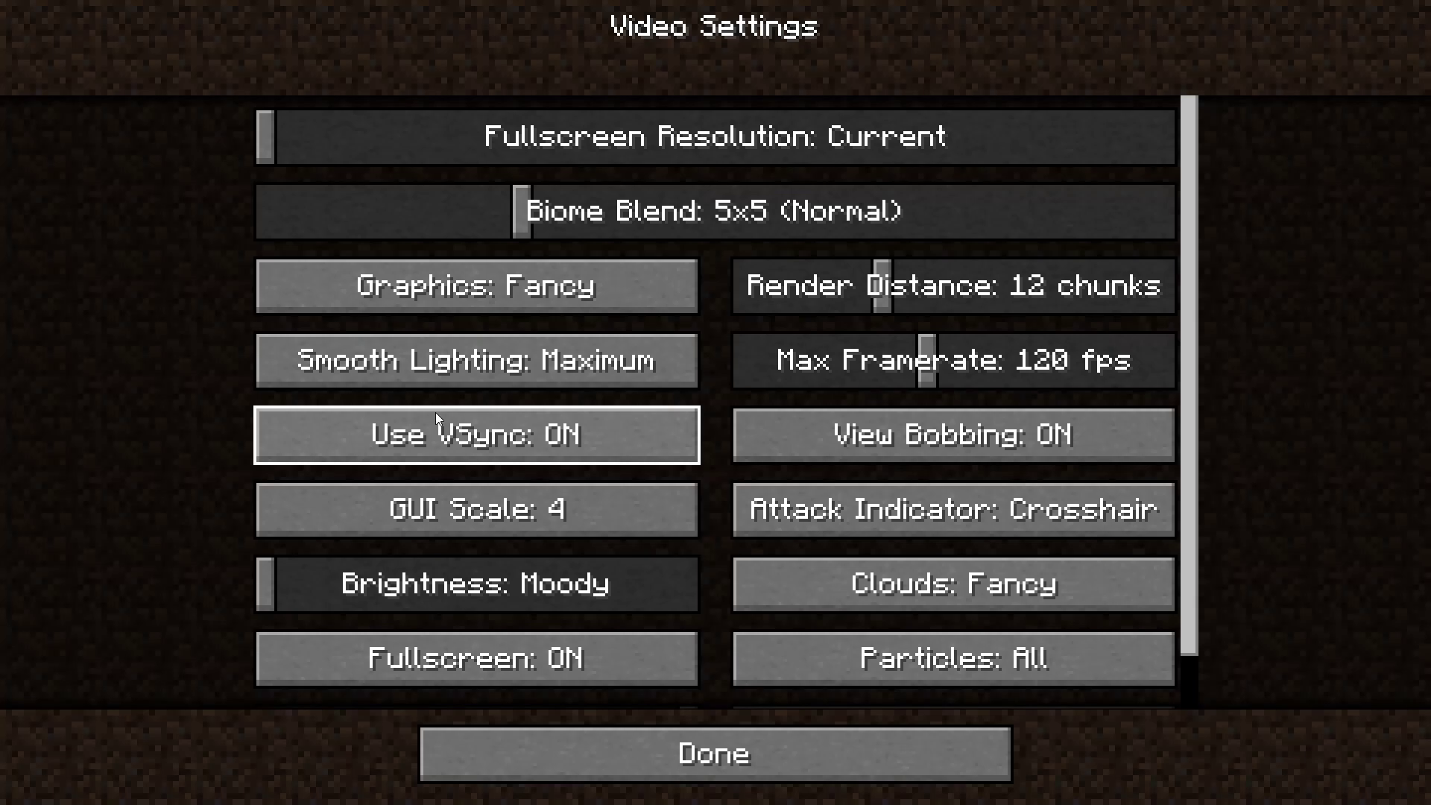
{"action": "left_click", "coordinate": [503, 494], "text": "shift"}
{"action": "left_click_drag", "start_coordinate": [408, 442], "coordinate": [745, 549]}
{"action": "left_click", "coordinate": [701, 772]}
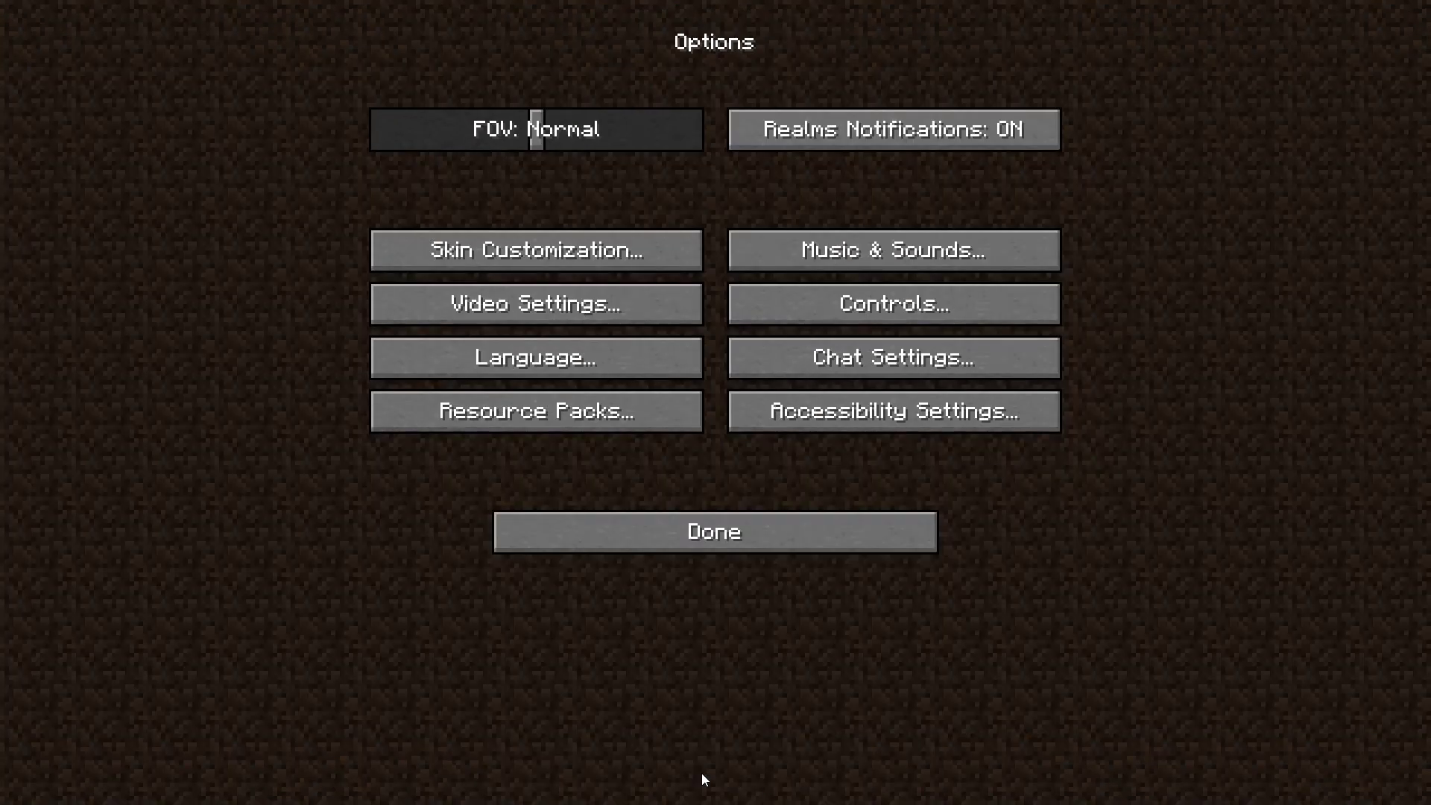
Turn Music off, set master volume to 22%, and quit the game to the launcher
{"action": "left_click", "coordinate": [857, 247]}
{"action": "left_click_drag", "start_coordinate": [695, 183], "coordinate": [371, 183]}
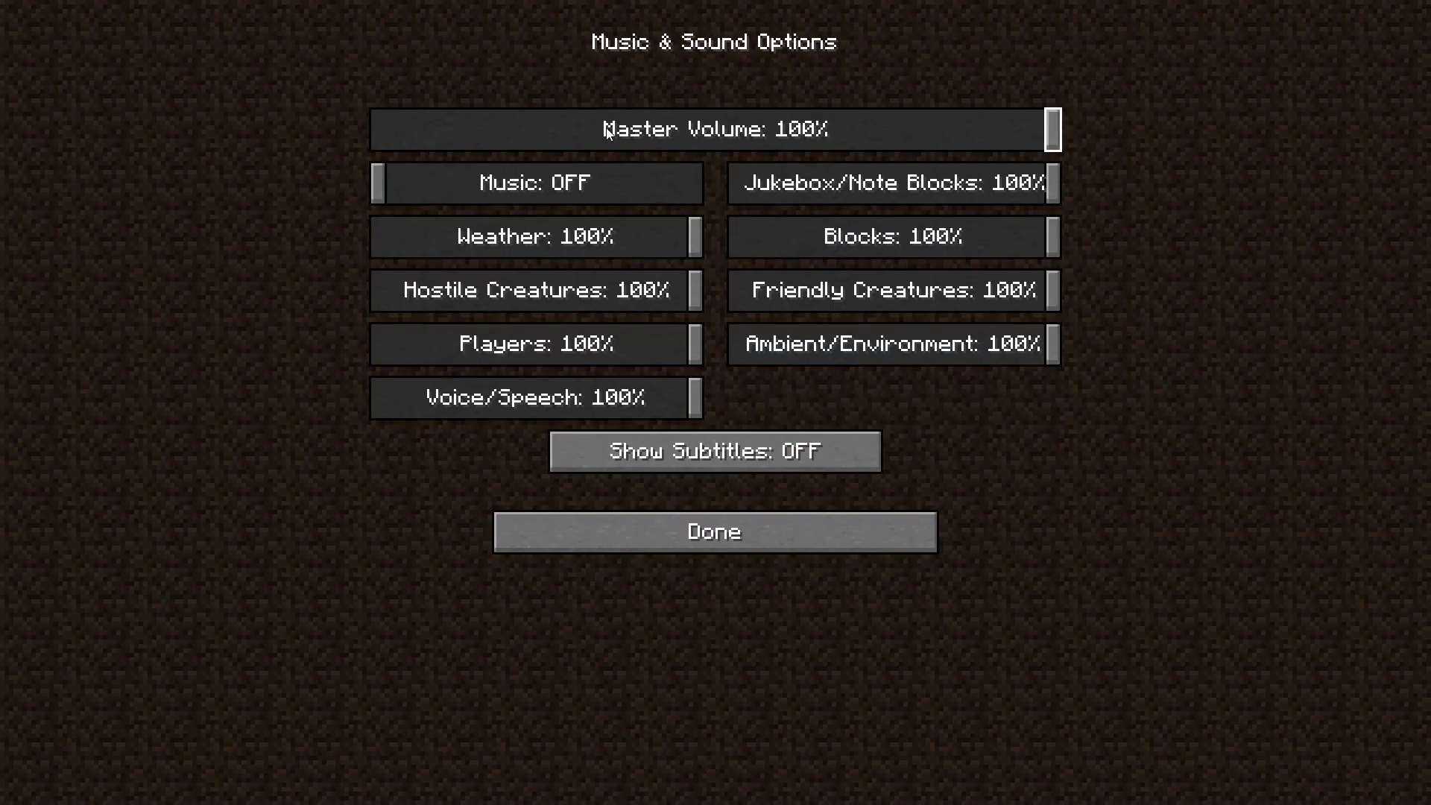
{"action": "left_click", "coordinate": [530, 129]}
{"action": "key", "text": "Escape"}
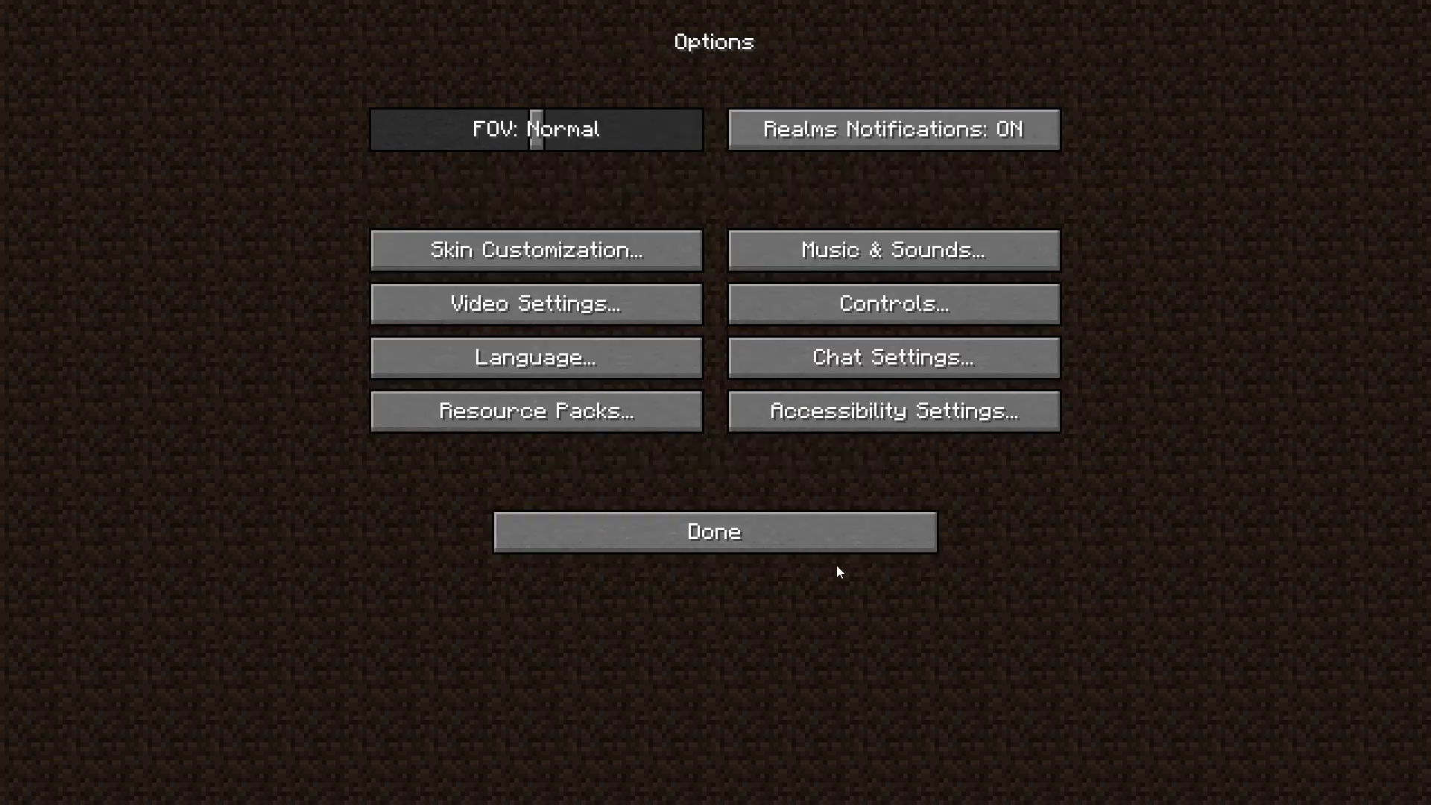
{"action": "left_click", "coordinate": [824, 534]}
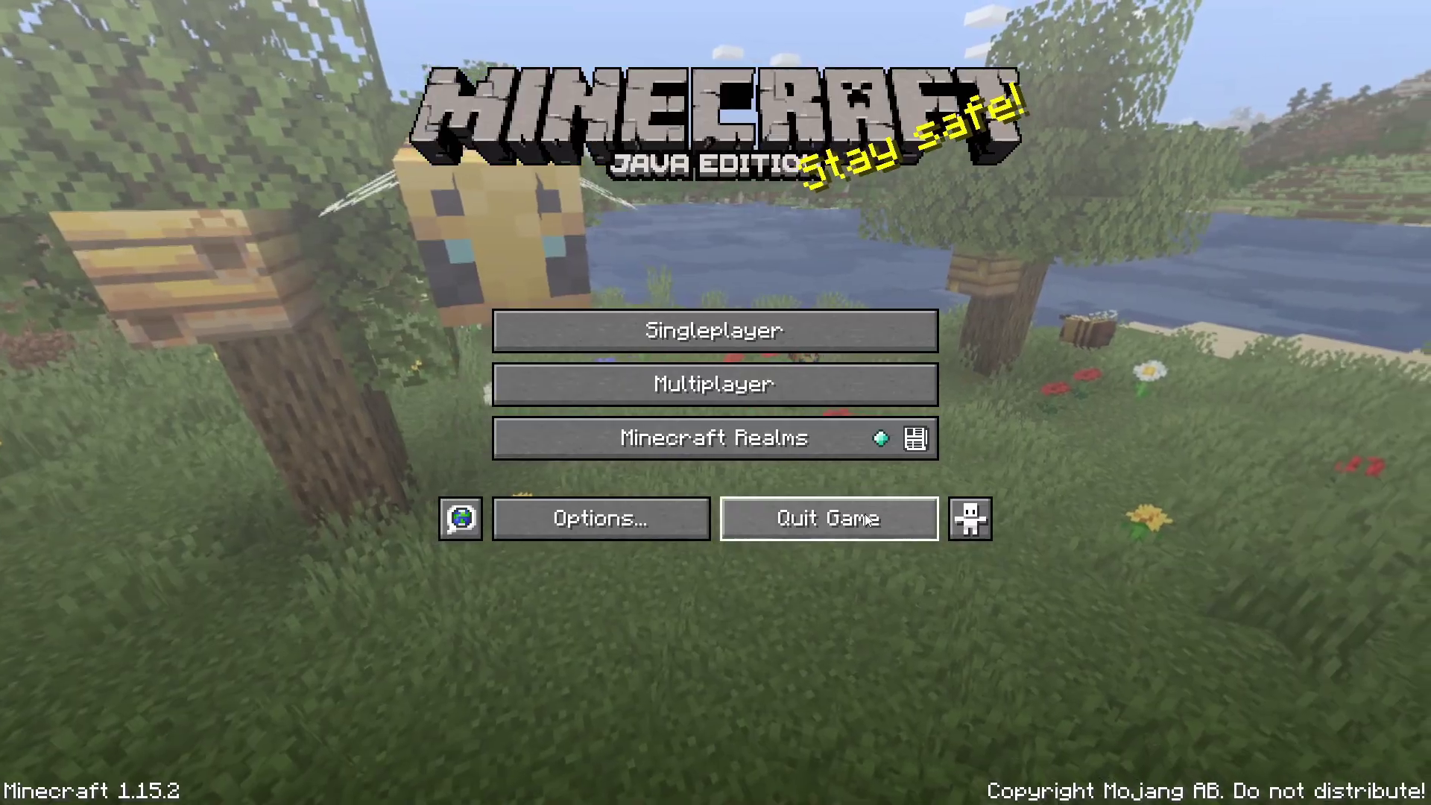
{"action": "left_click", "coordinate": [868, 520]}
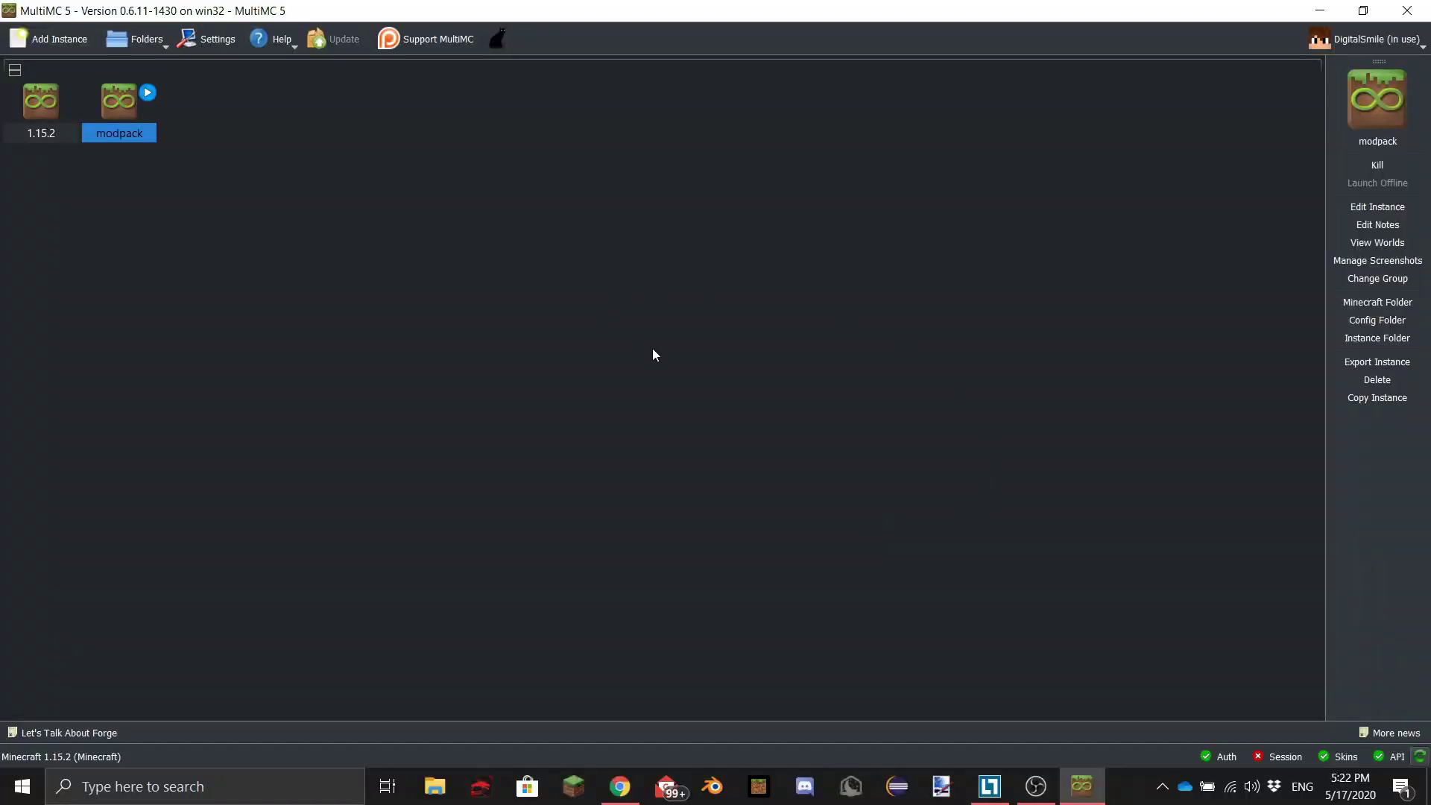
Open the modpack instance's folder and its .minecraft subfolder in Explorer
{"action": "right_click", "coordinate": [119, 116]}
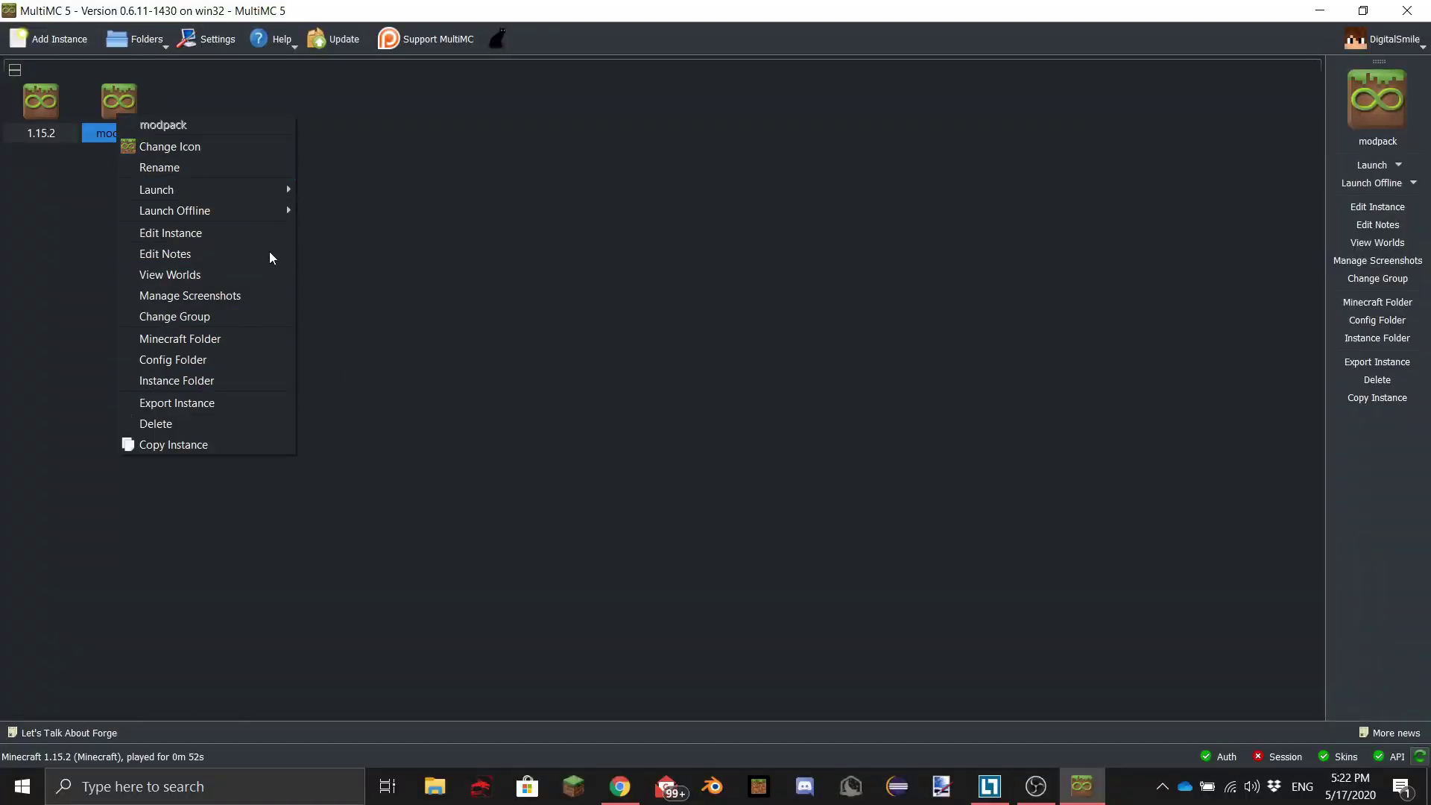
{"action": "left_click", "coordinate": [339, 192]}
{"action": "right_click", "coordinate": [123, 103]}
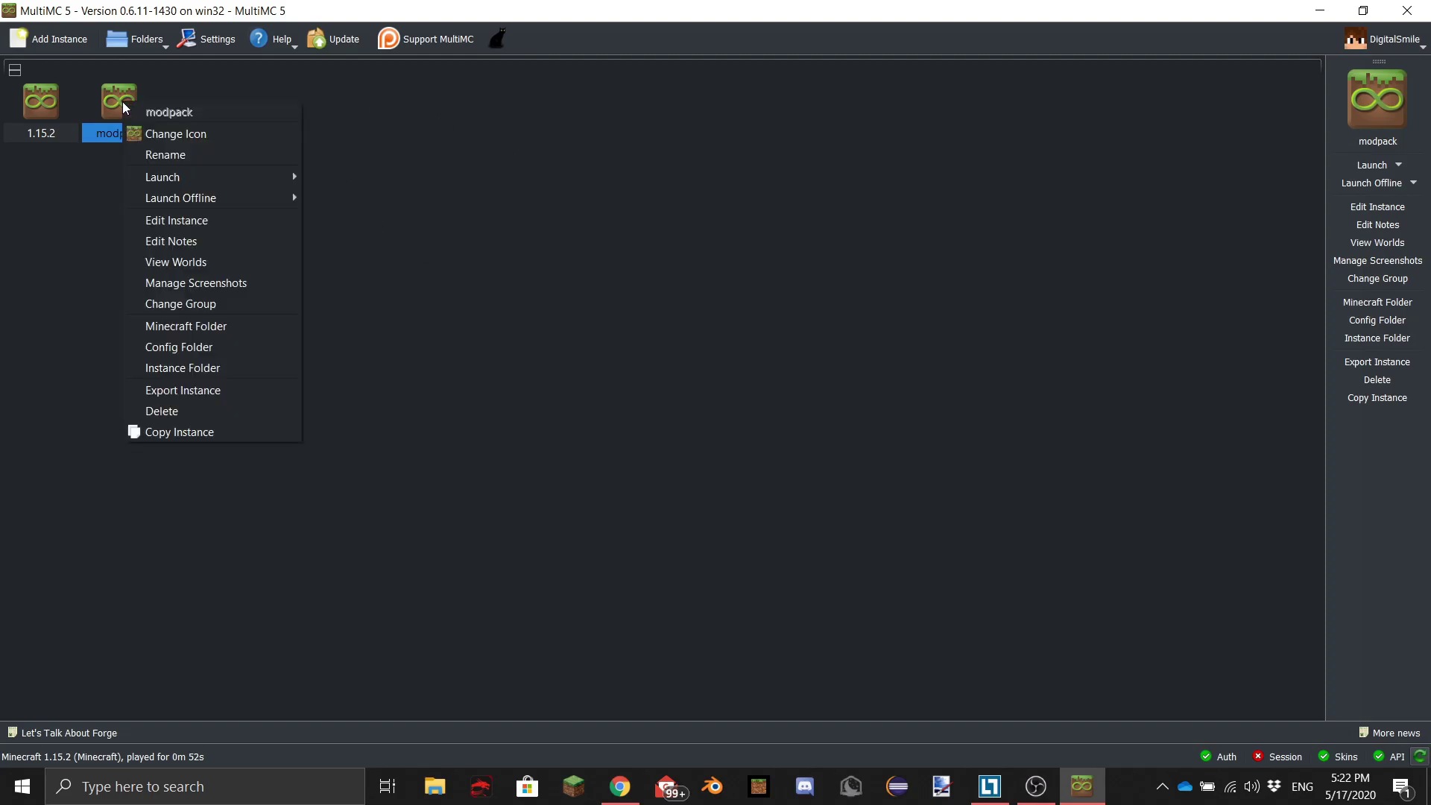
{"action": "left_click", "coordinate": [191, 373]}
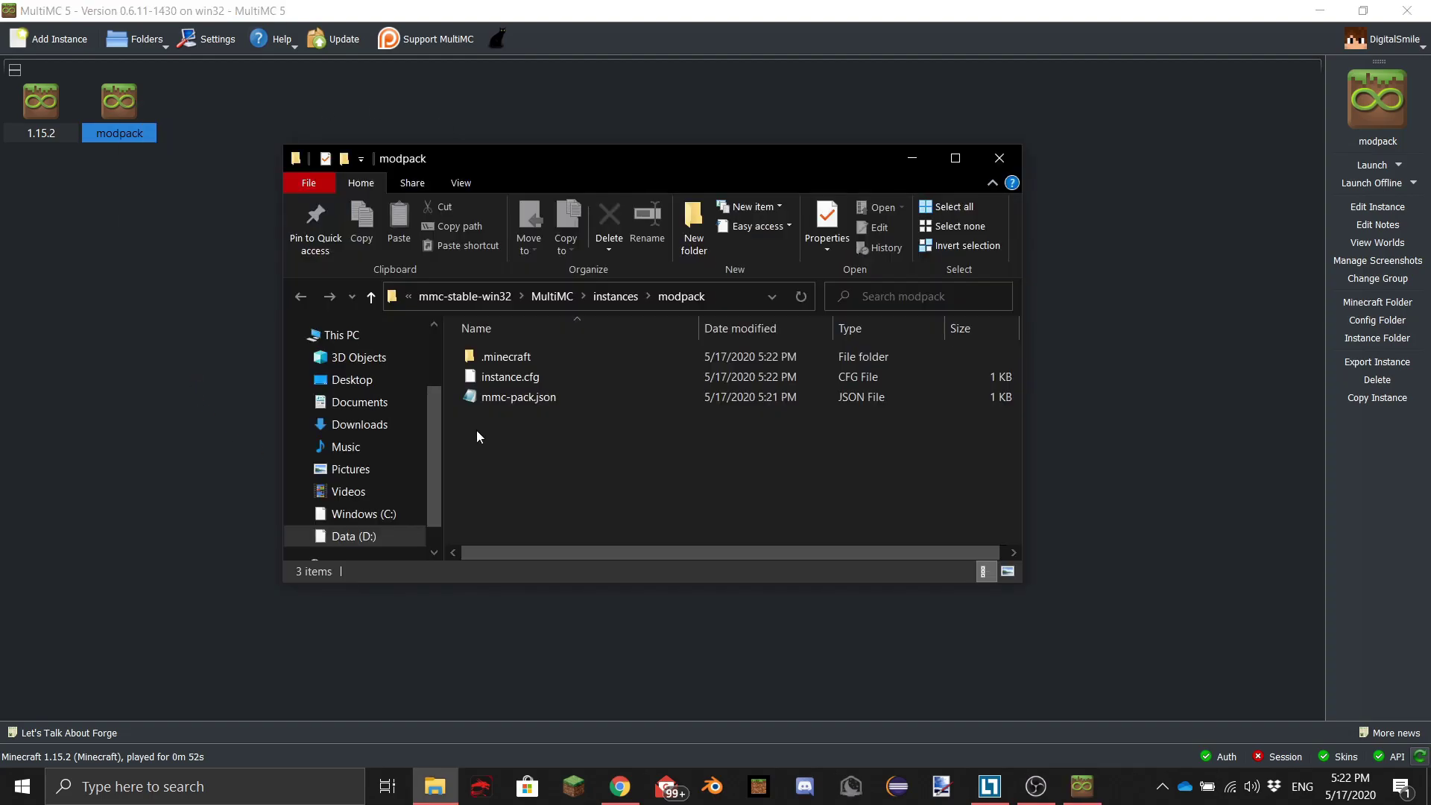
{"action": "double_click", "coordinate": [541, 359]}
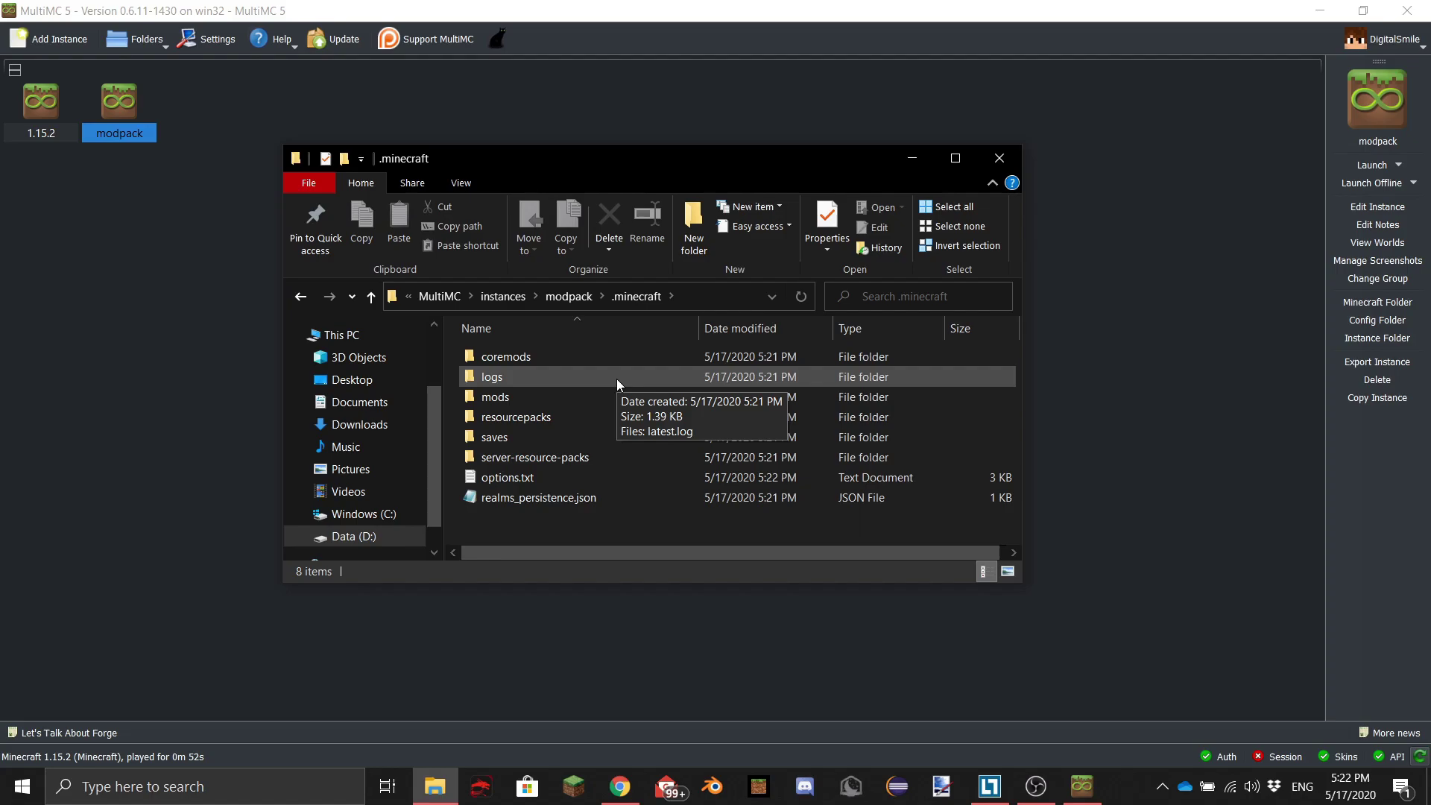
Compare with the AppData Roaming .minecraft folder, then close both Explorer windows
{"action": "key", "text": "super+r"}
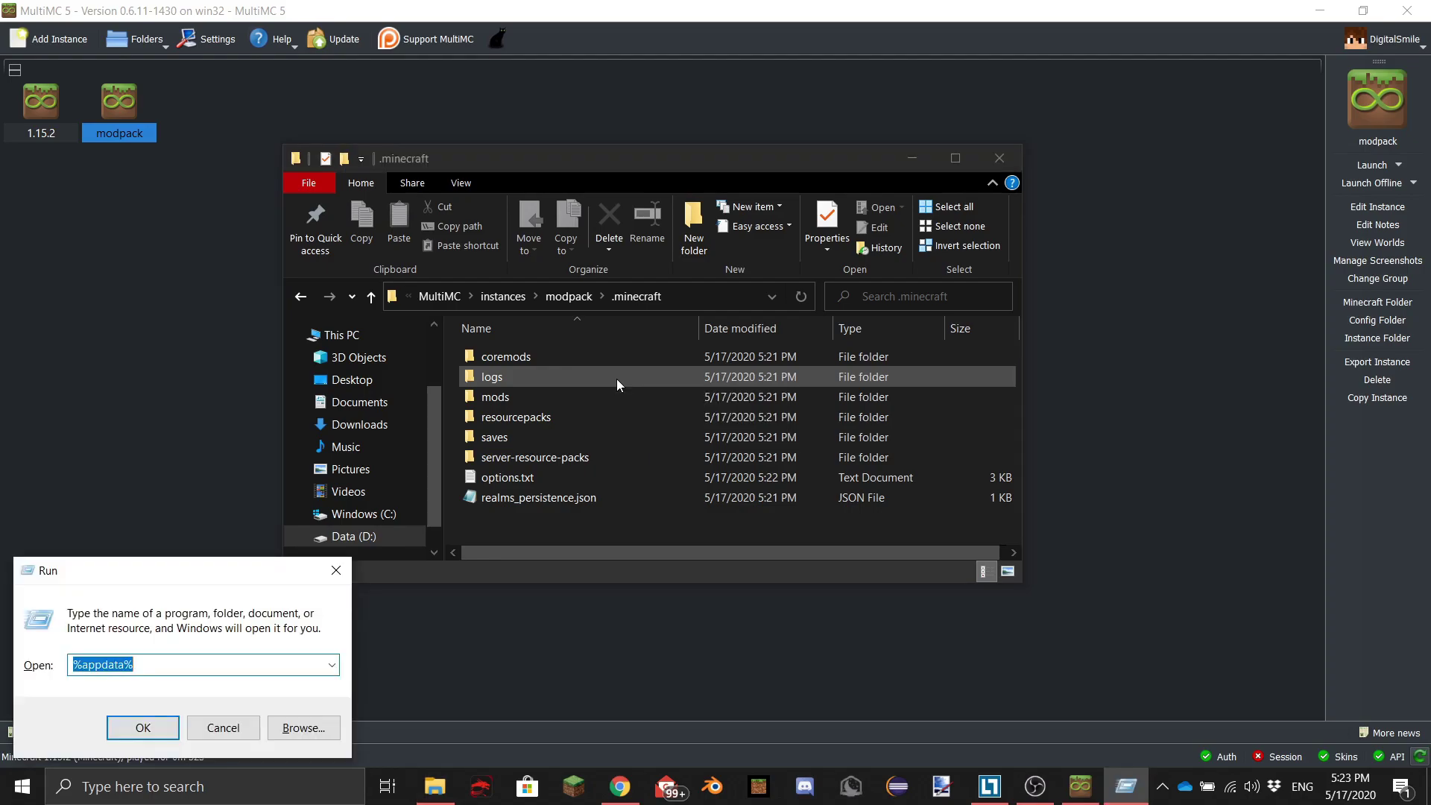
{"action": "left_click", "coordinate": [125, 715]}
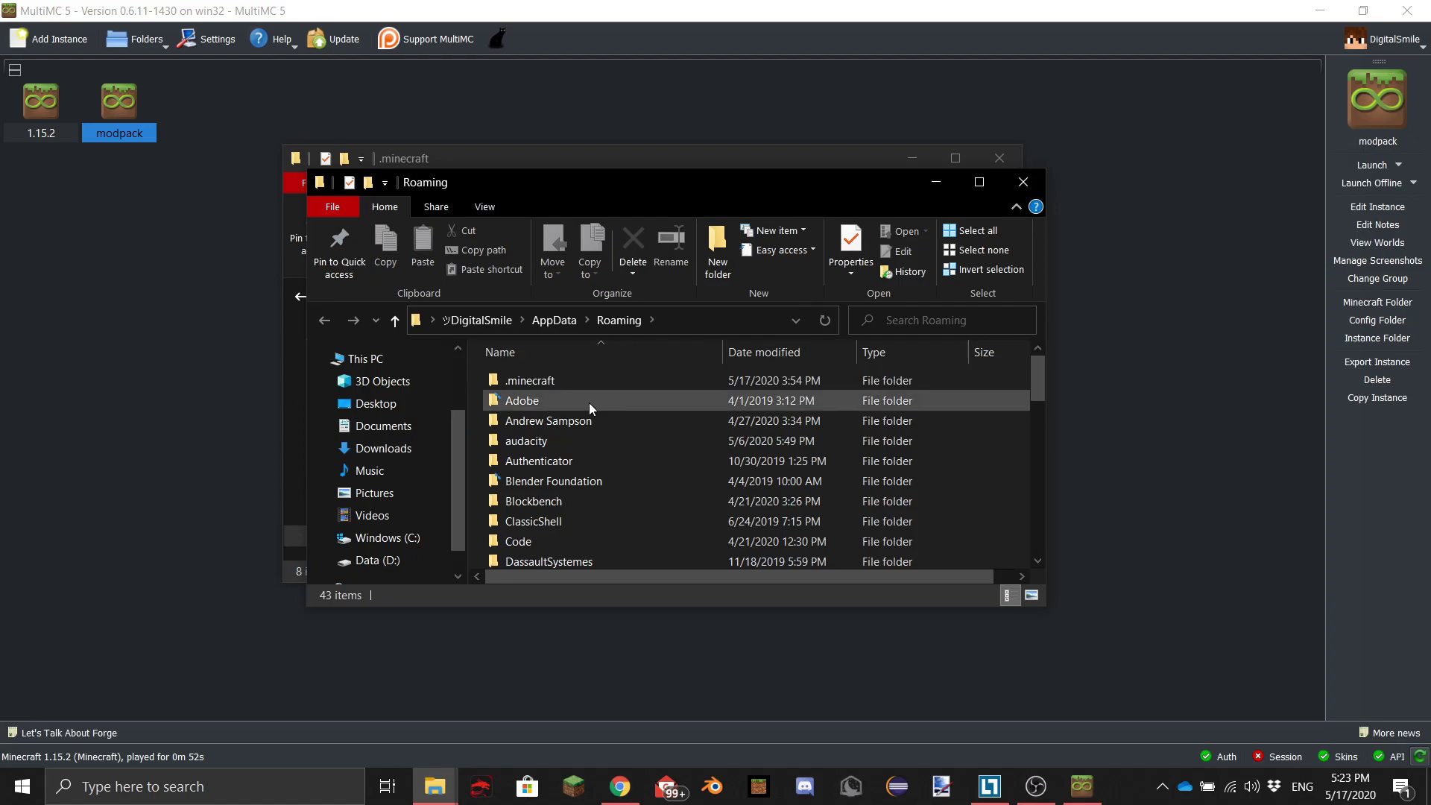
{"action": "double_click", "coordinate": [572, 380]}
{"action": "scroll", "coordinate": [649, 485], "scroll_direction": "down", "scroll_amount": 1}
{"action": "scroll", "coordinate": [650, 485], "scroll_direction": "down", "scroll_amount": 5}
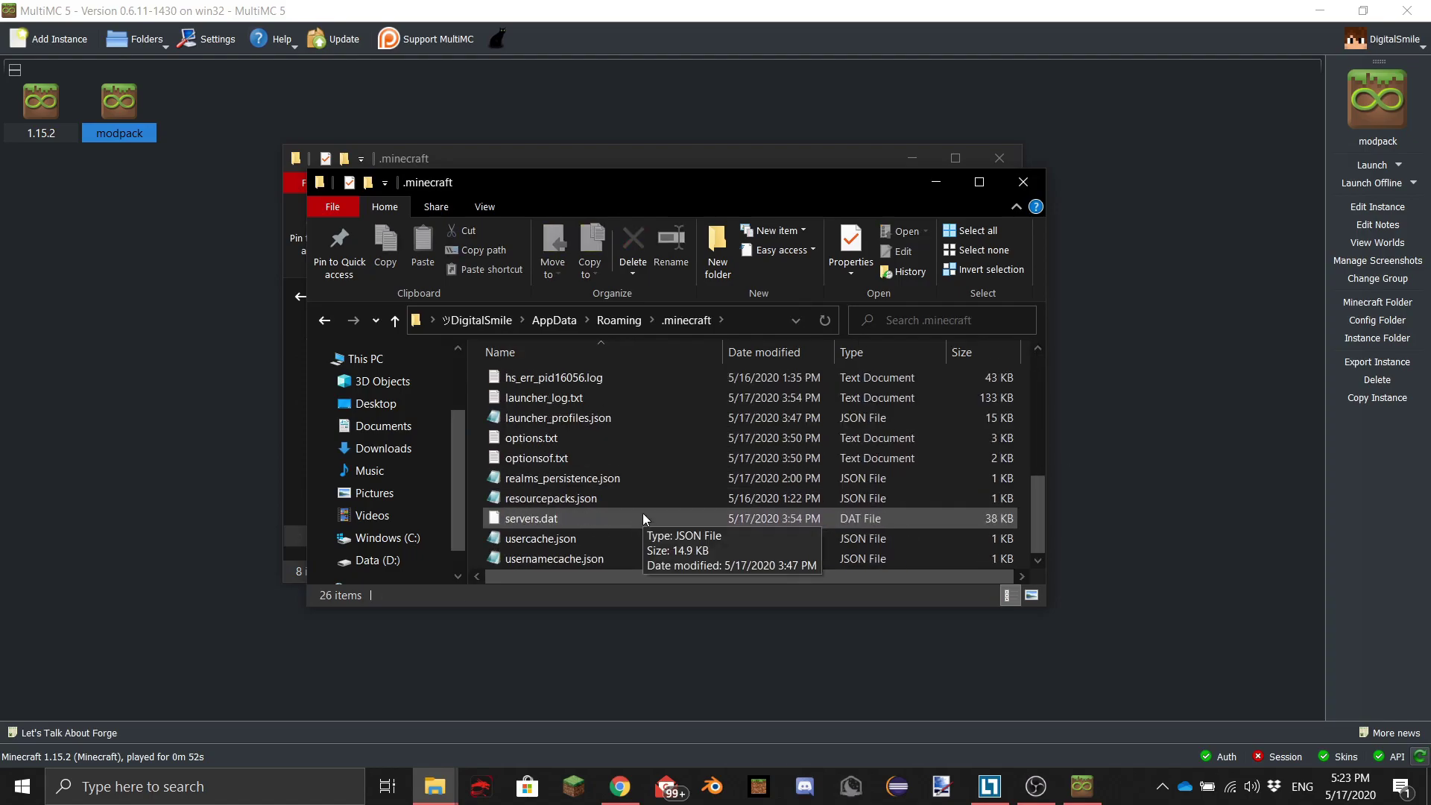
{"action": "scroll", "coordinate": [642, 513], "scroll_direction": "up", "scroll_amount": 6}
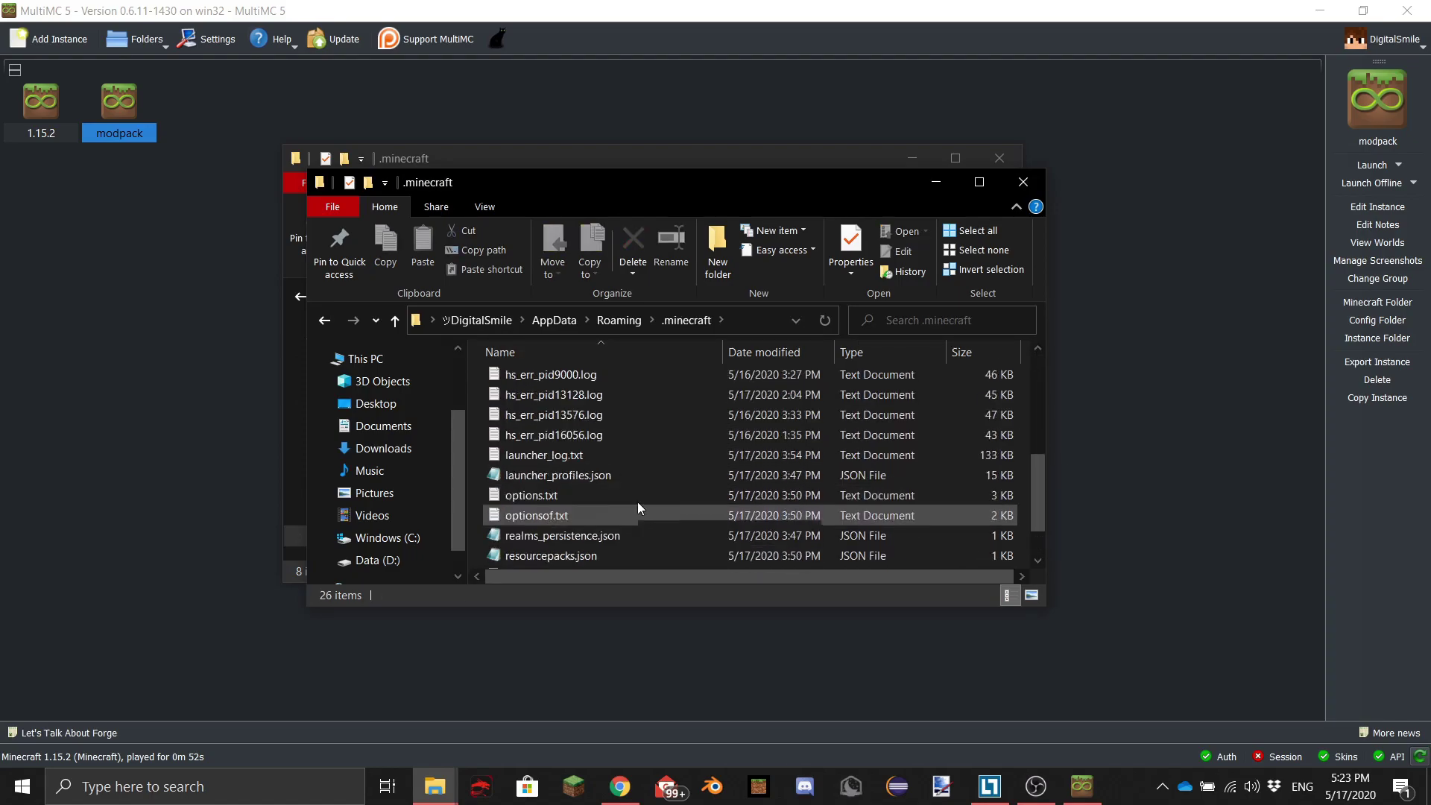
{"action": "left_click", "coordinate": [1024, 182]}
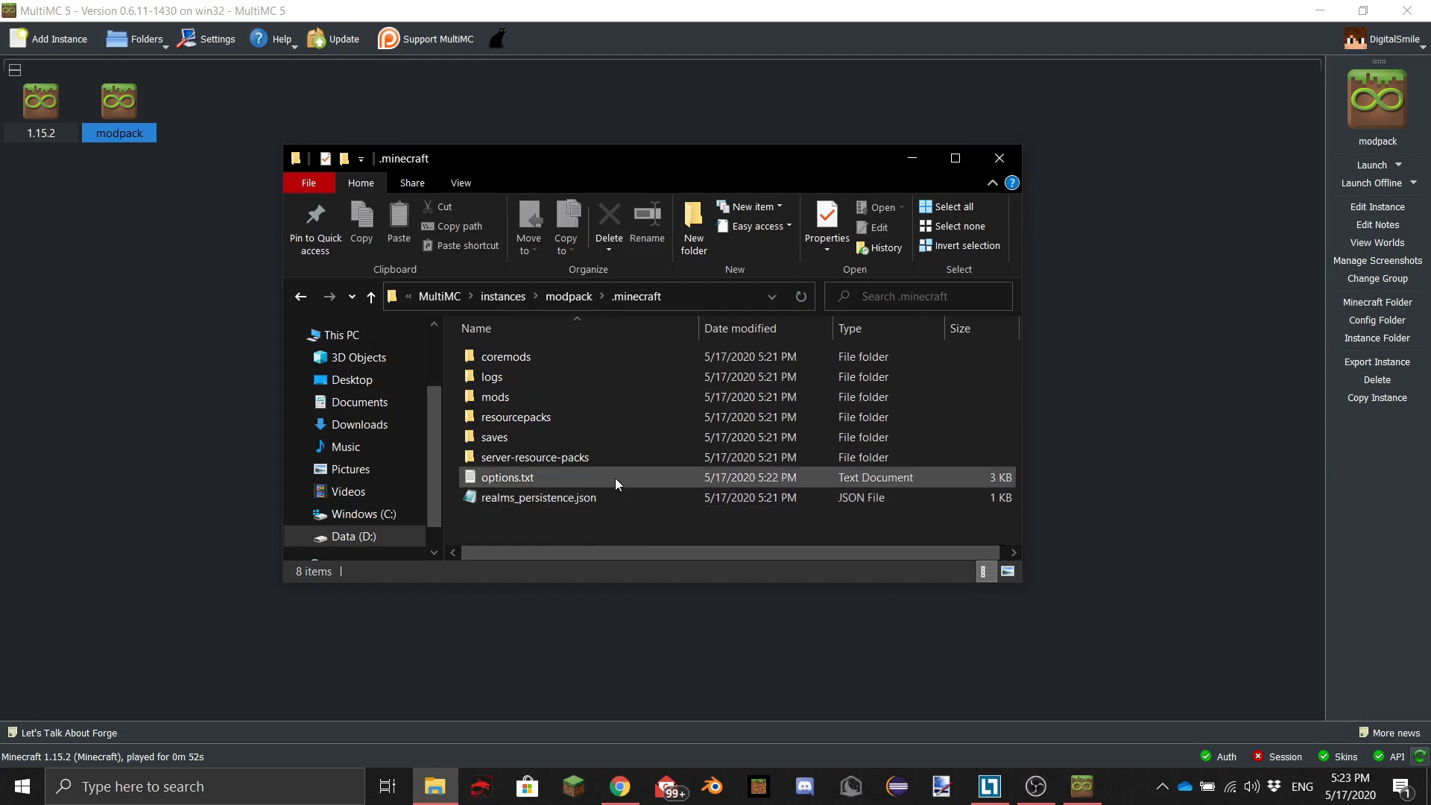
{"action": "left_click", "coordinate": [999, 158]}
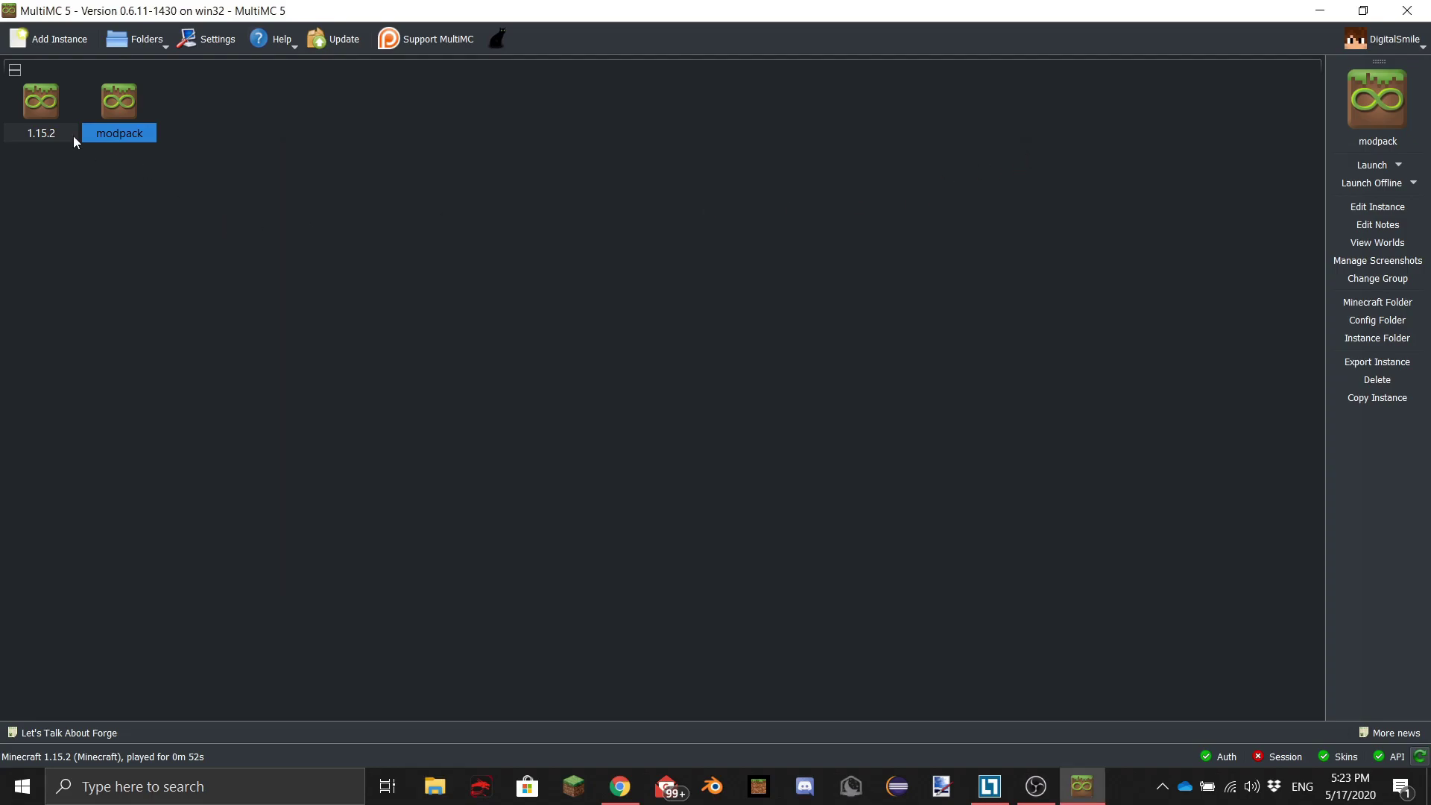
Install Forge 31.2.0 on the modpack instance from its Version page
{"action": "right_click", "coordinate": [109, 122]}
{"action": "left_click", "coordinate": [202, 232]}
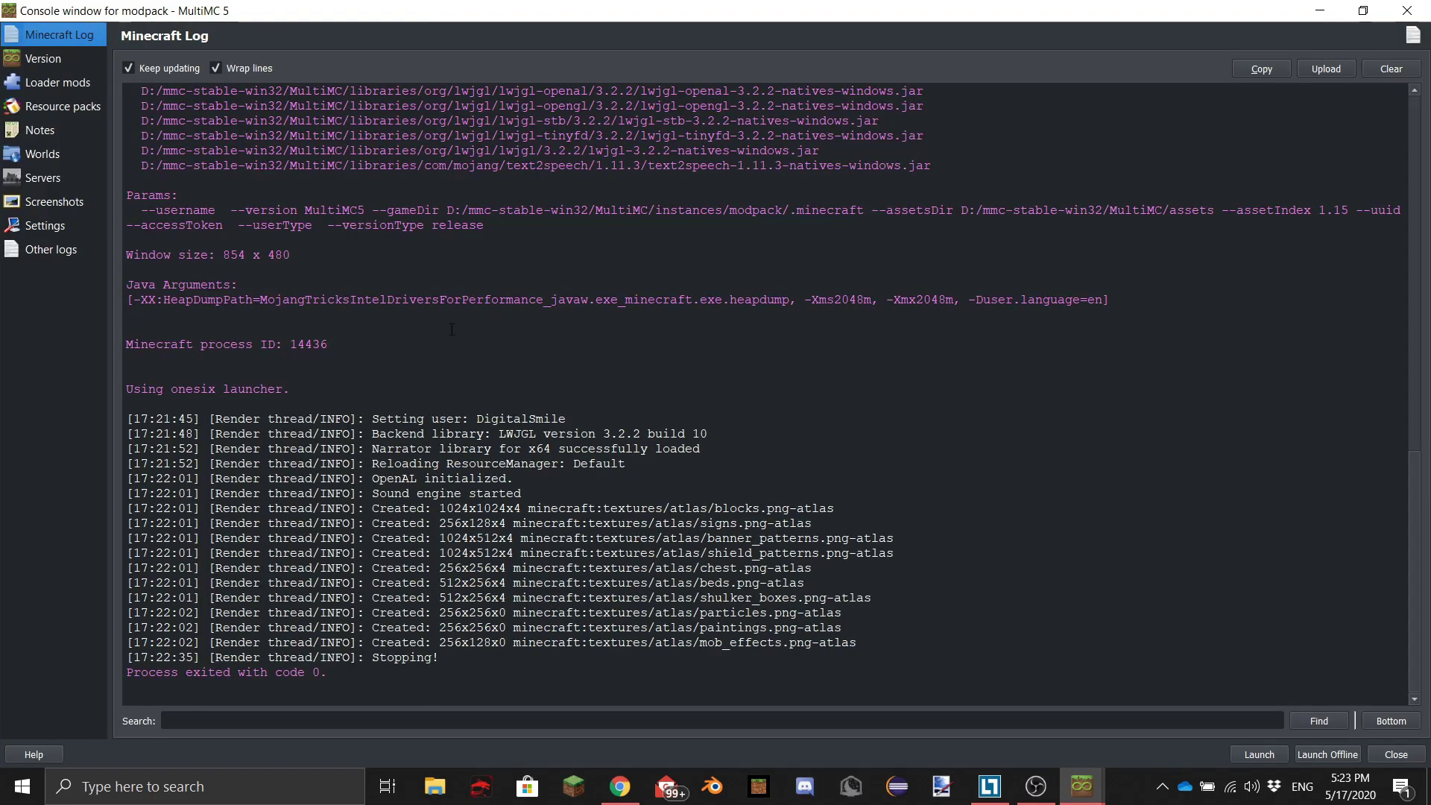
{"action": "left_click", "coordinate": [49, 60]}
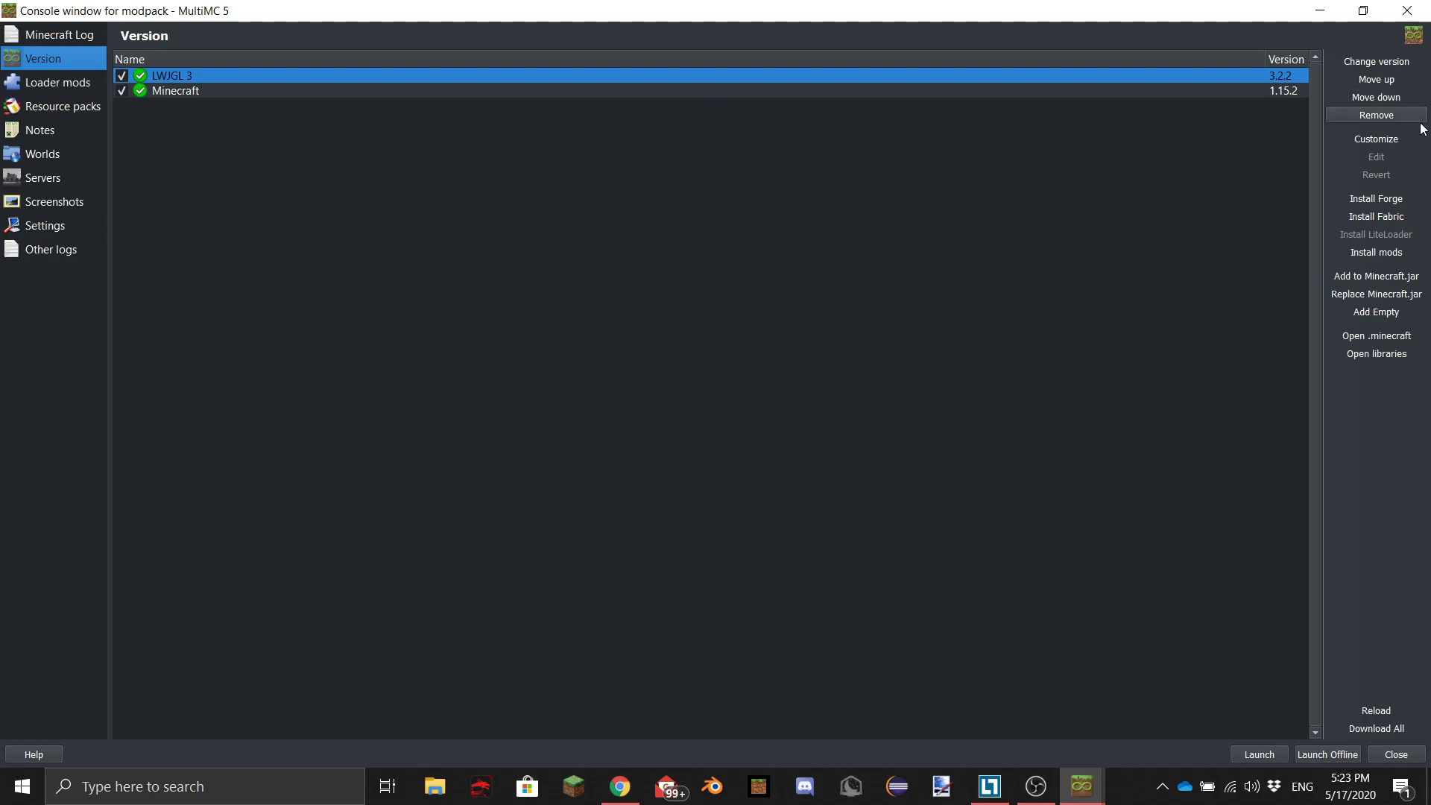
{"action": "left_click", "coordinate": [1386, 200]}
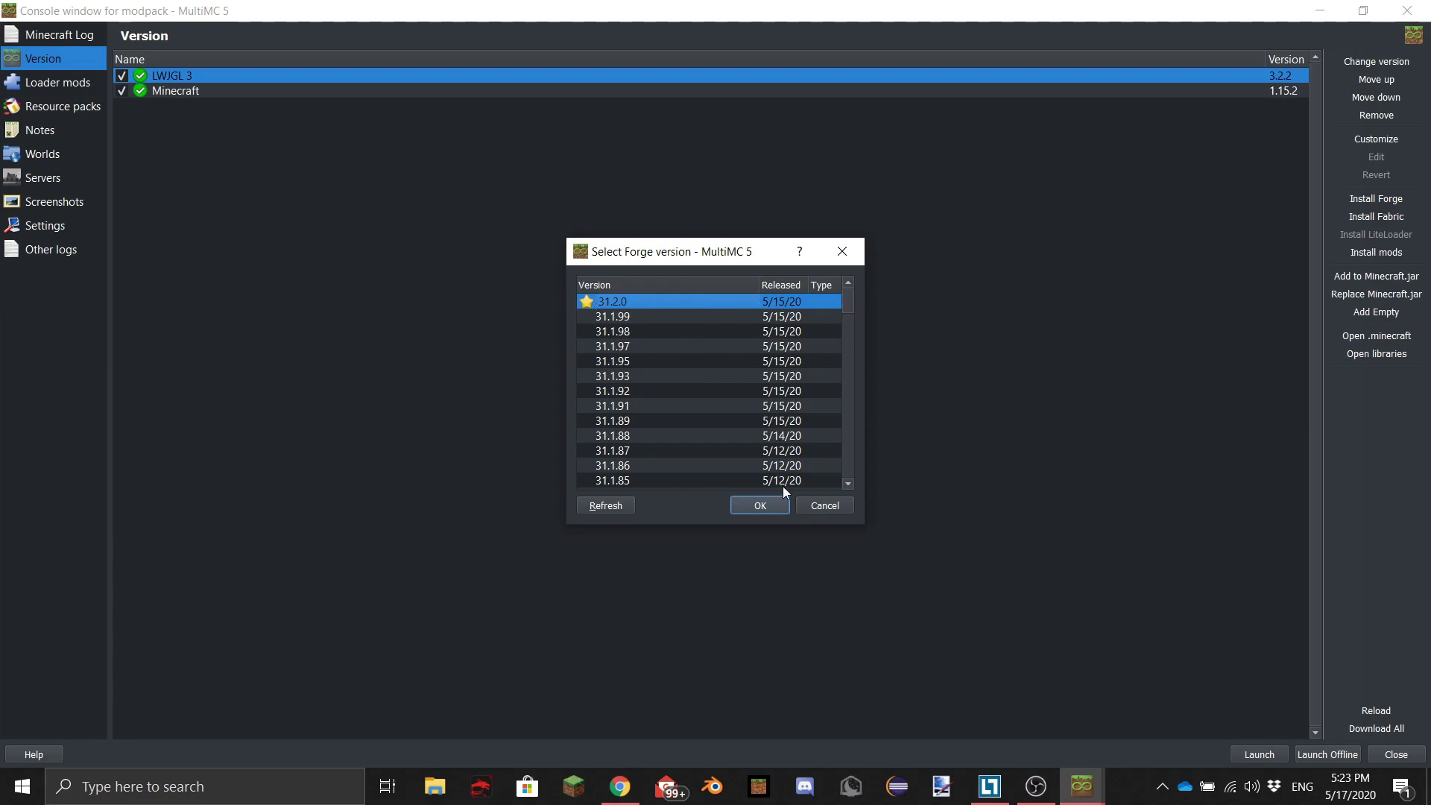
{"action": "left_click", "coordinate": [760, 505]}
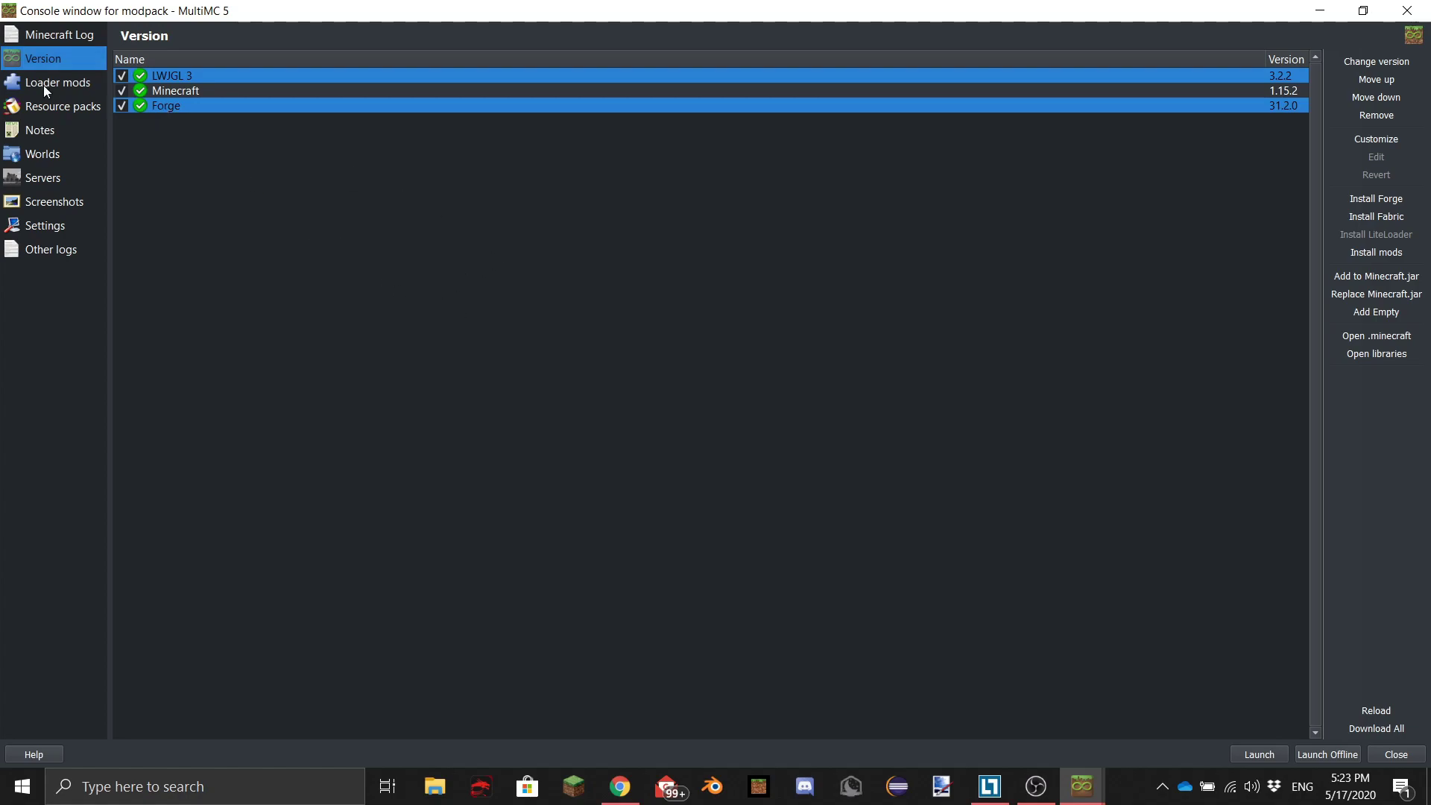
{"action": "left_click", "coordinate": [64, 87]}
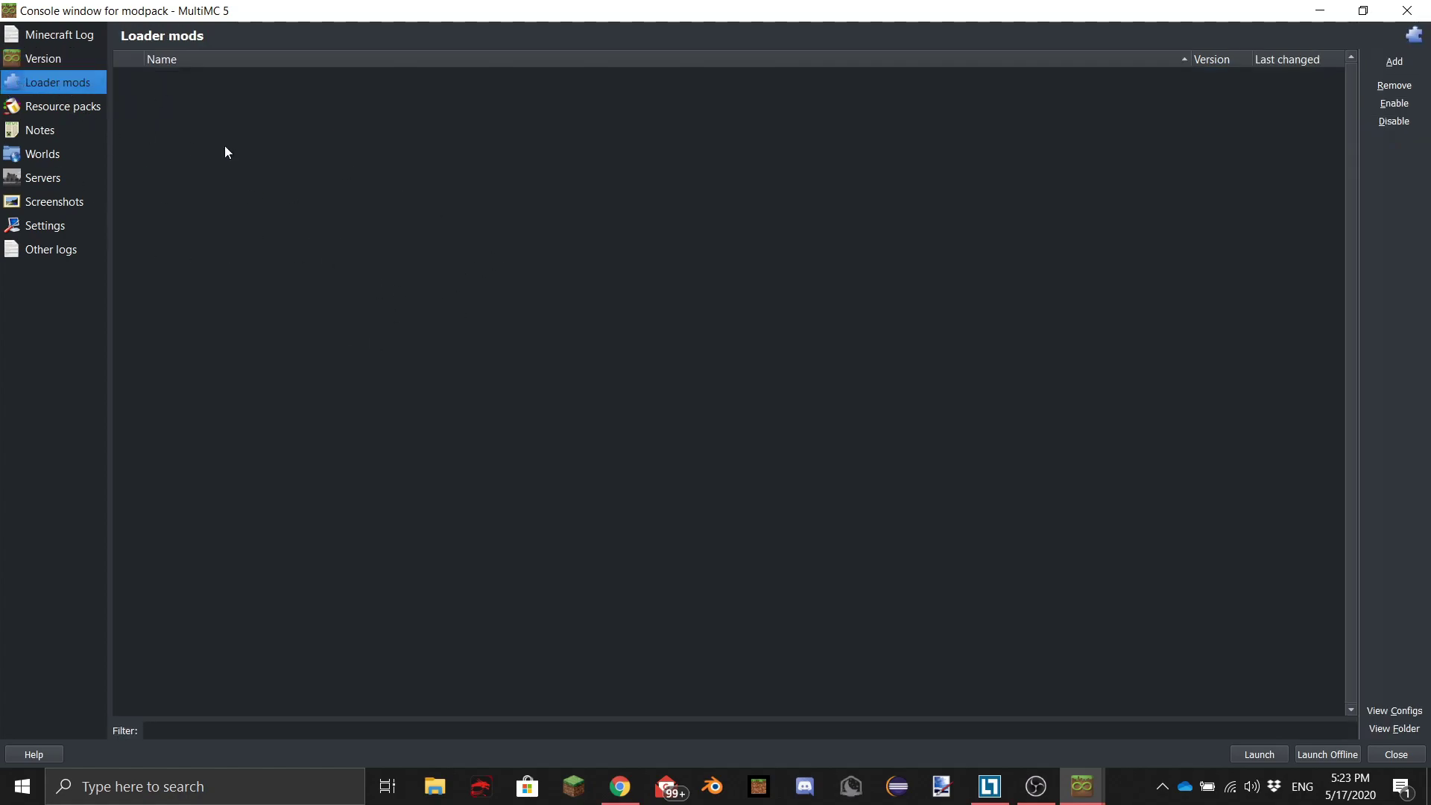
Browse the modpack instance's Resource packs, Worlds and Servers pages, ending on Settings
{"action": "left_click", "coordinate": [33, 108]}
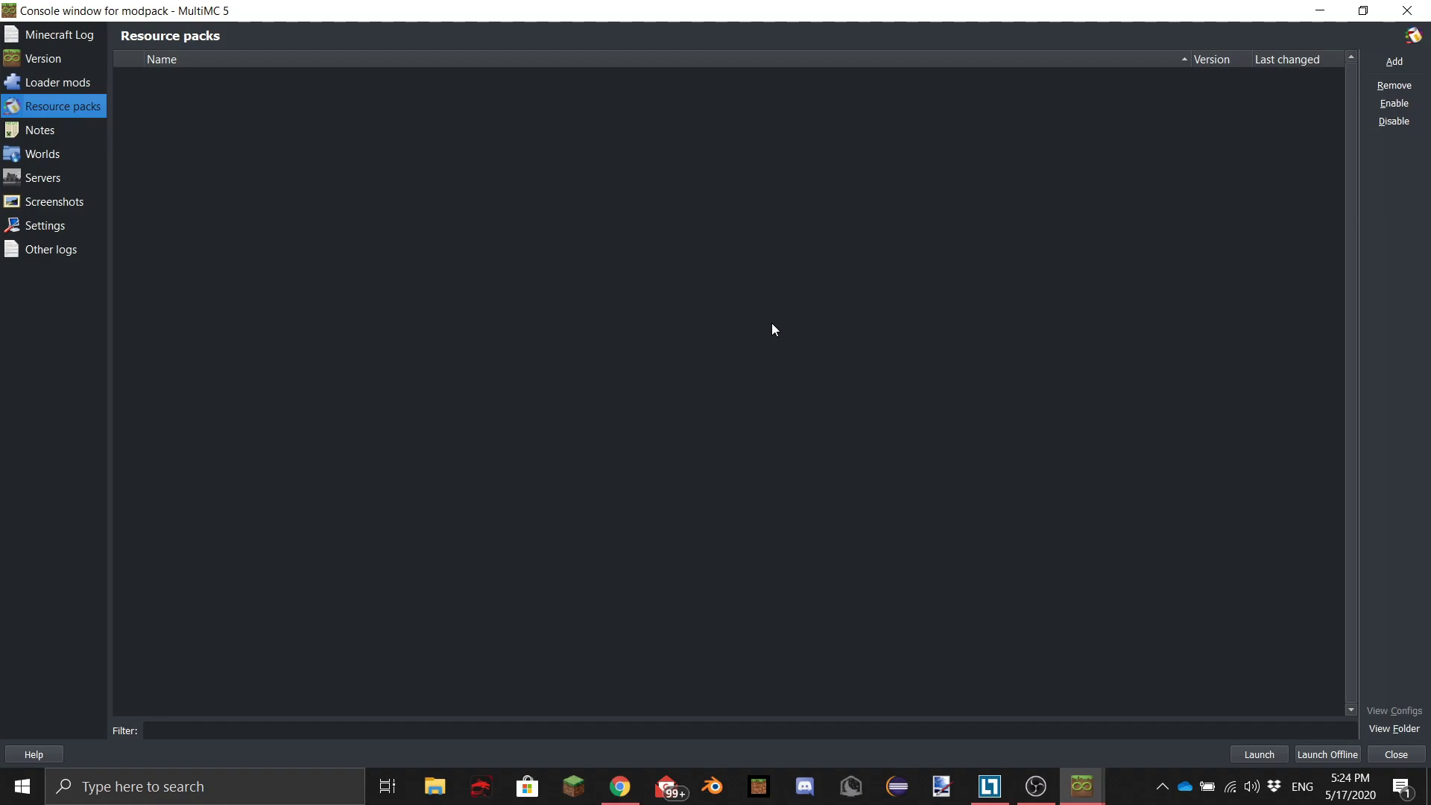
{"action": "left_click", "coordinate": [58, 154]}
{"action": "left_click", "coordinate": [33, 181]}
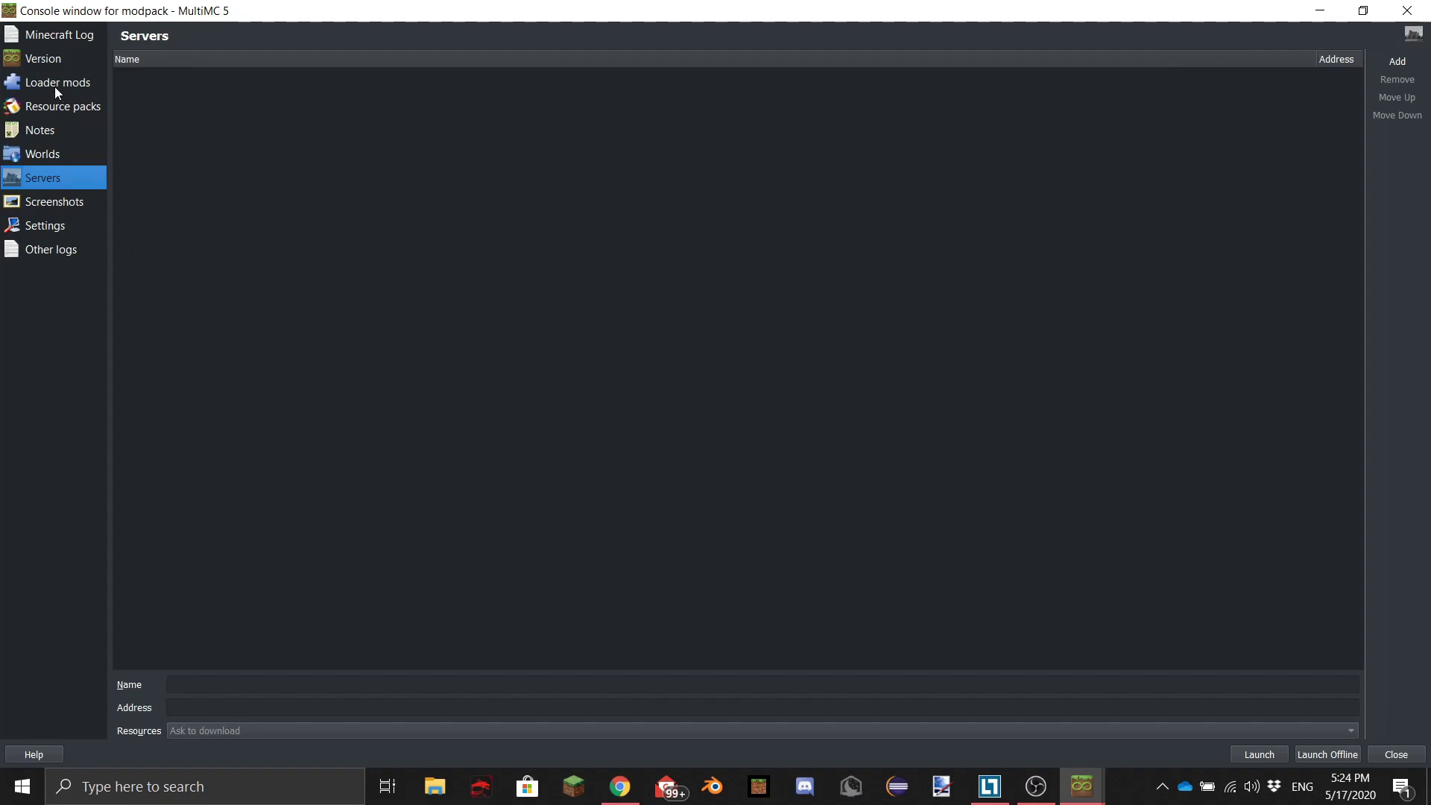
{"action": "left_click", "coordinate": [52, 229]}
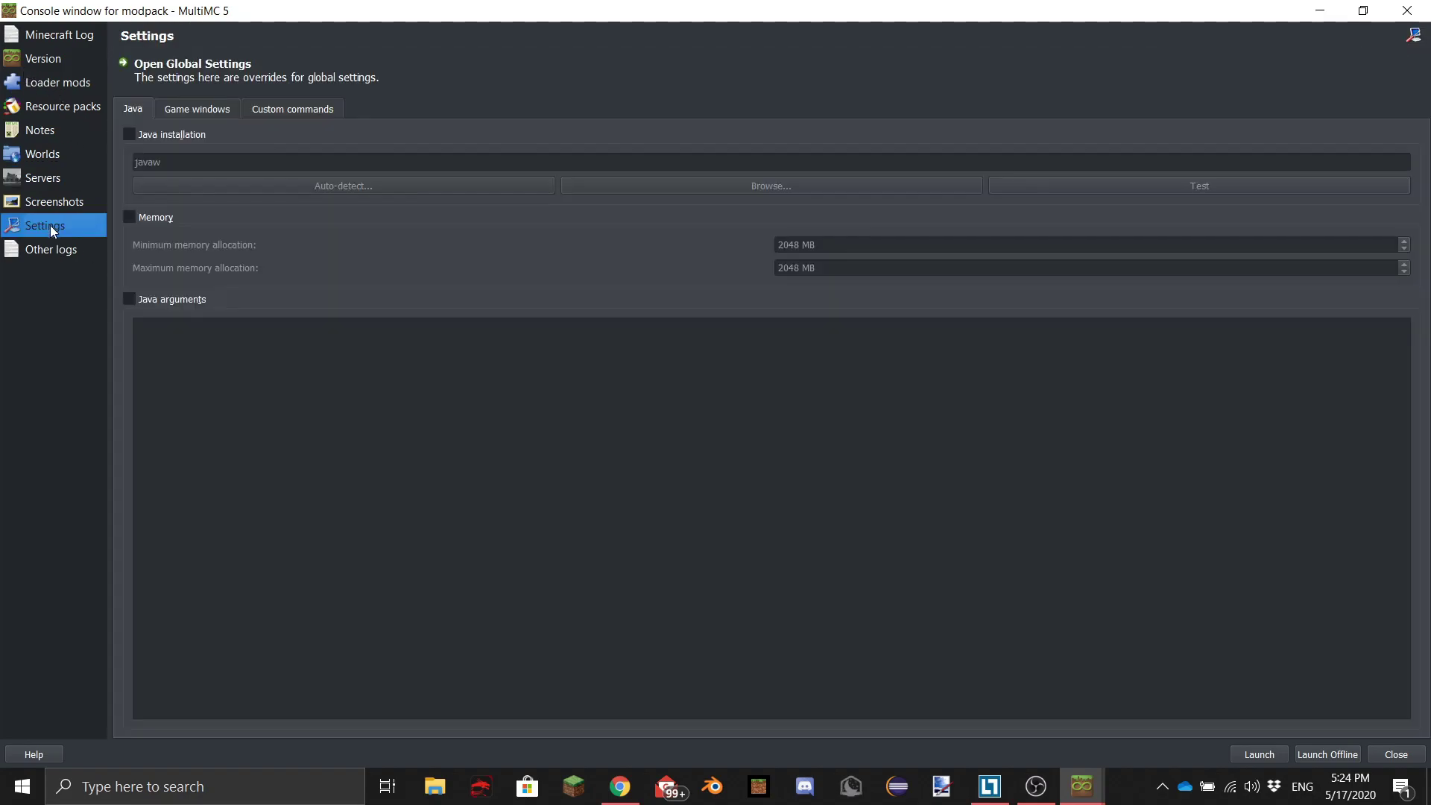
Enable the instance's Java installation override, test Java successfully twice, and return to Loader mods
{"action": "left_click", "coordinate": [129, 134]}
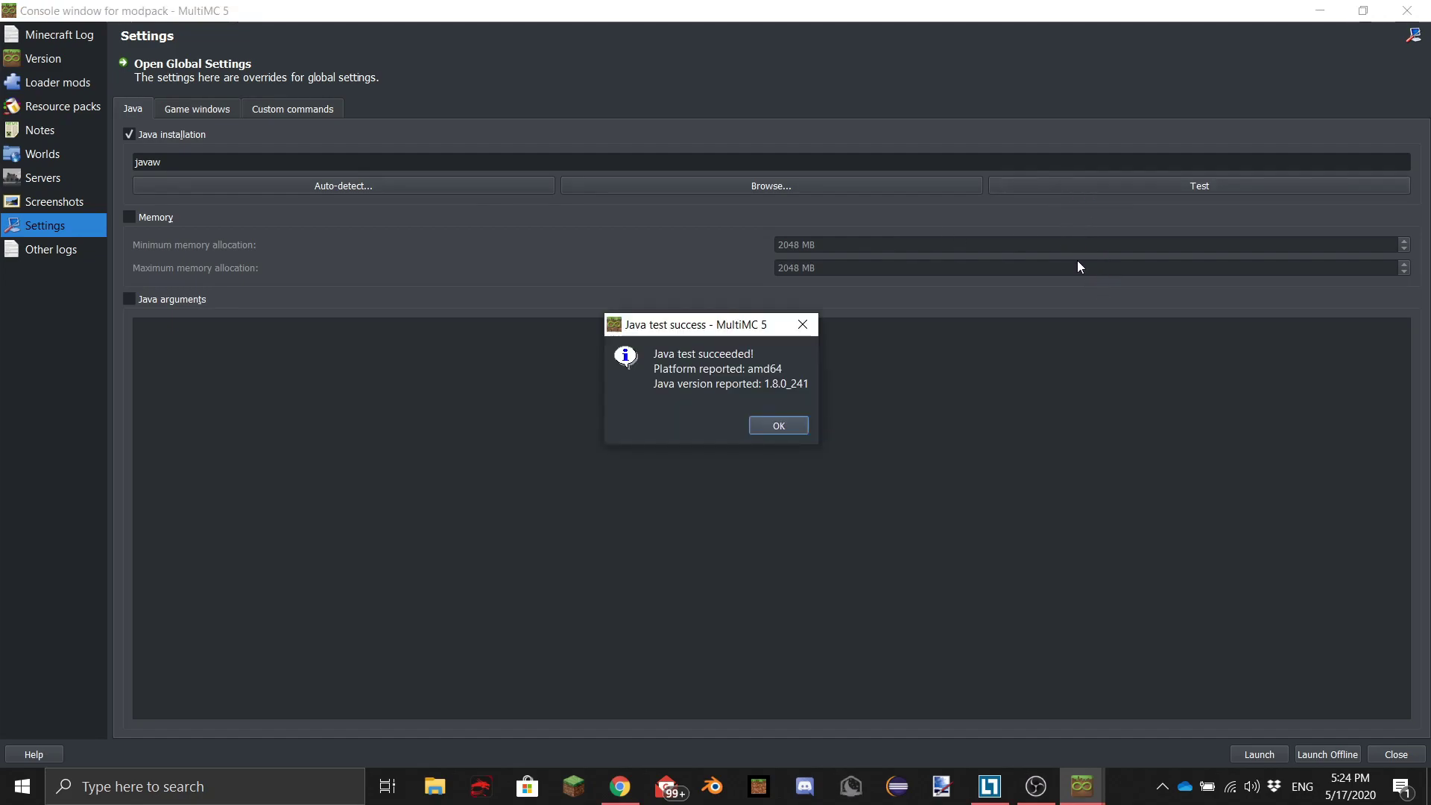
{"action": "left_click", "coordinate": [771, 424]}
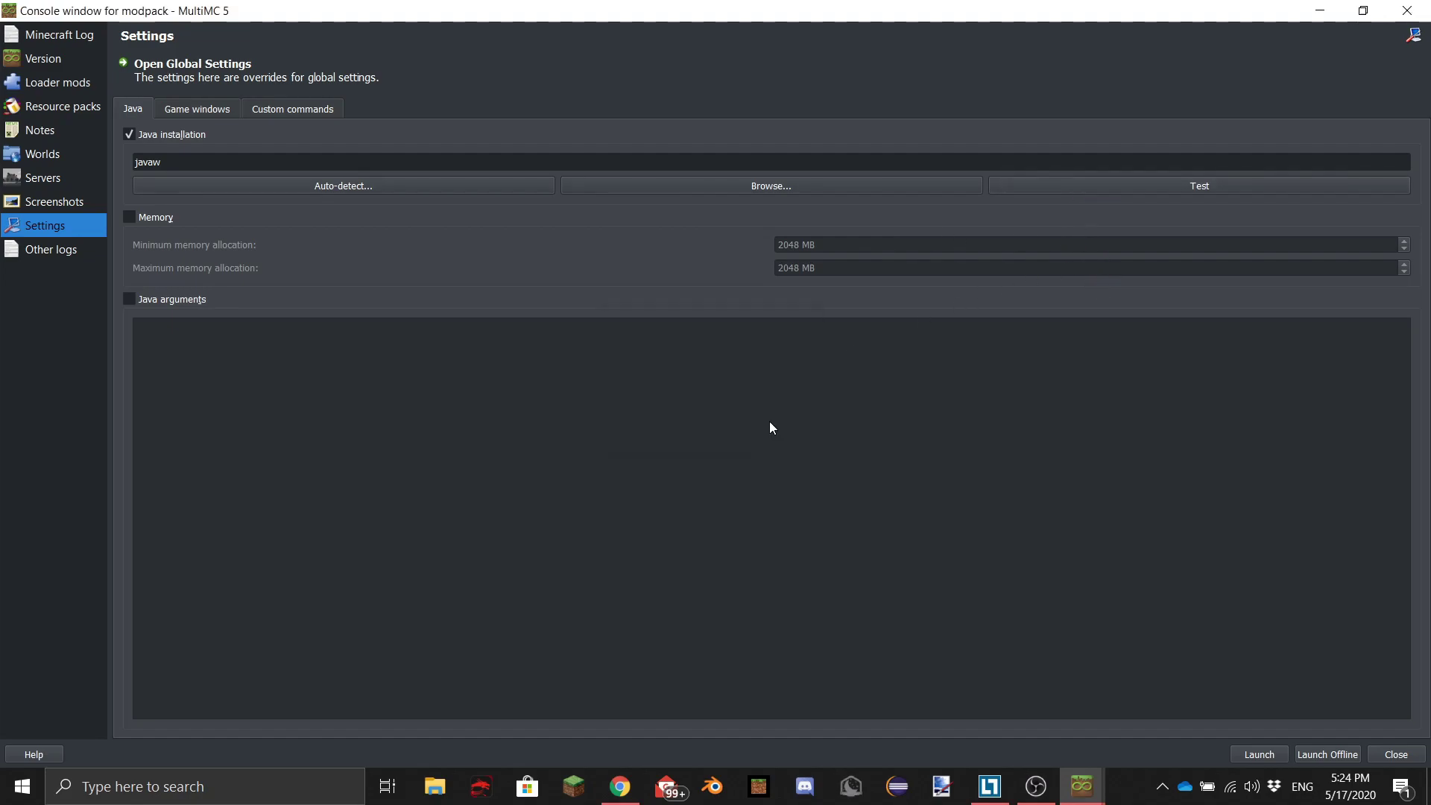
{"action": "left_click", "coordinate": [1073, 185]}
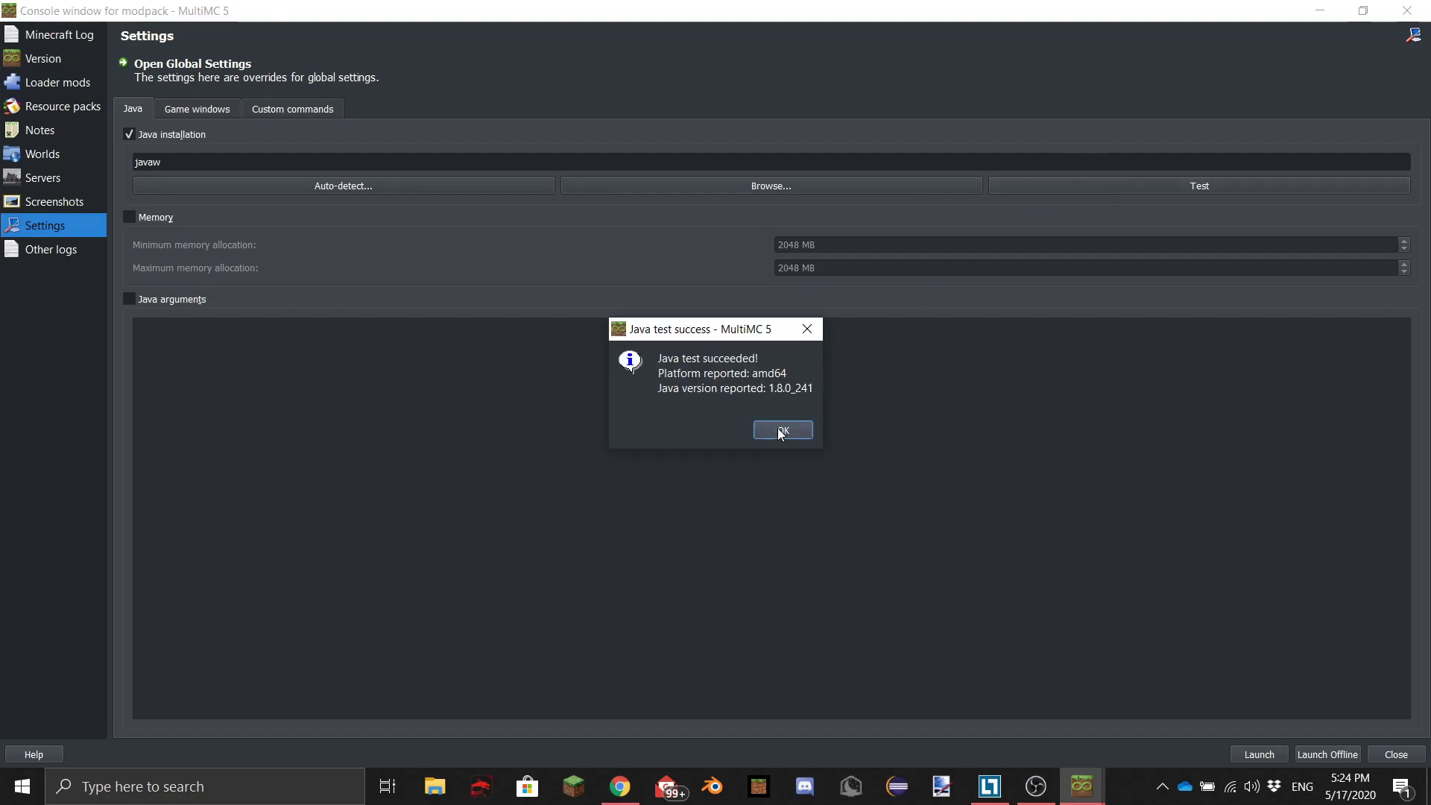
{"action": "left_click", "coordinate": [776, 425]}
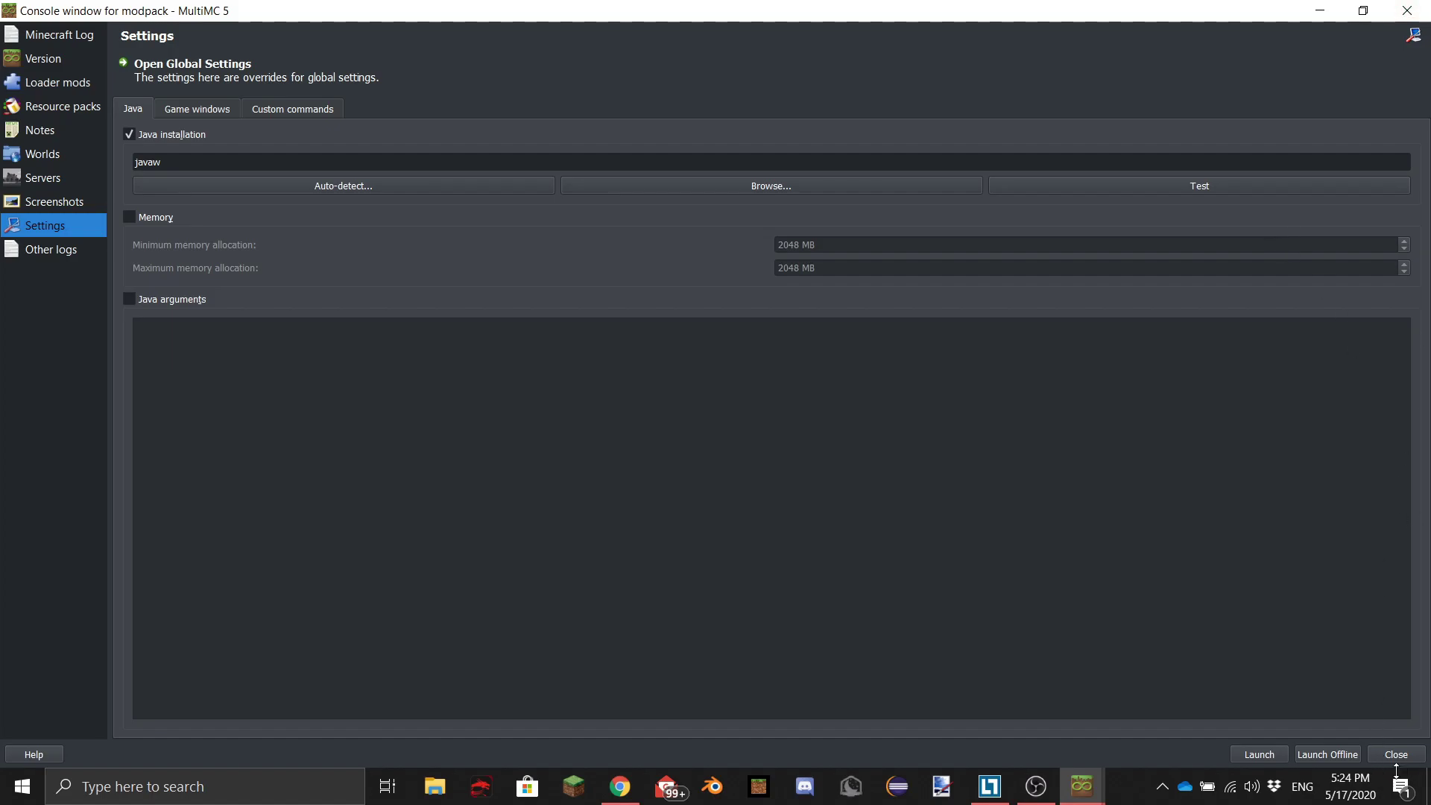
{"action": "left_click", "coordinate": [16, 82]}
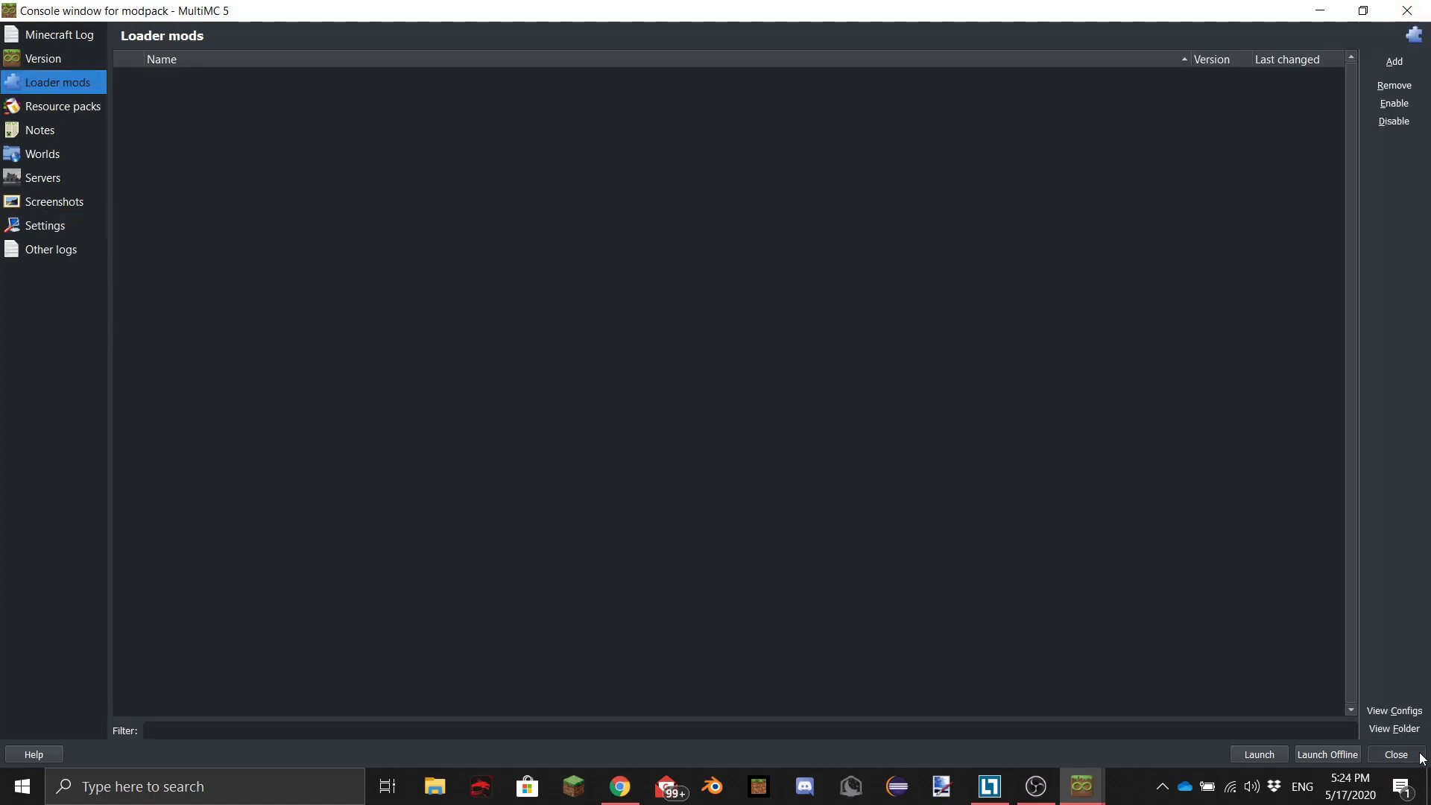
Close the editor and open the modpack's .minecraft\mods folder, moving the window left
{"action": "left_click", "coordinate": [1396, 755]}
{"action": "right_click", "coordinate": [125, 123]}
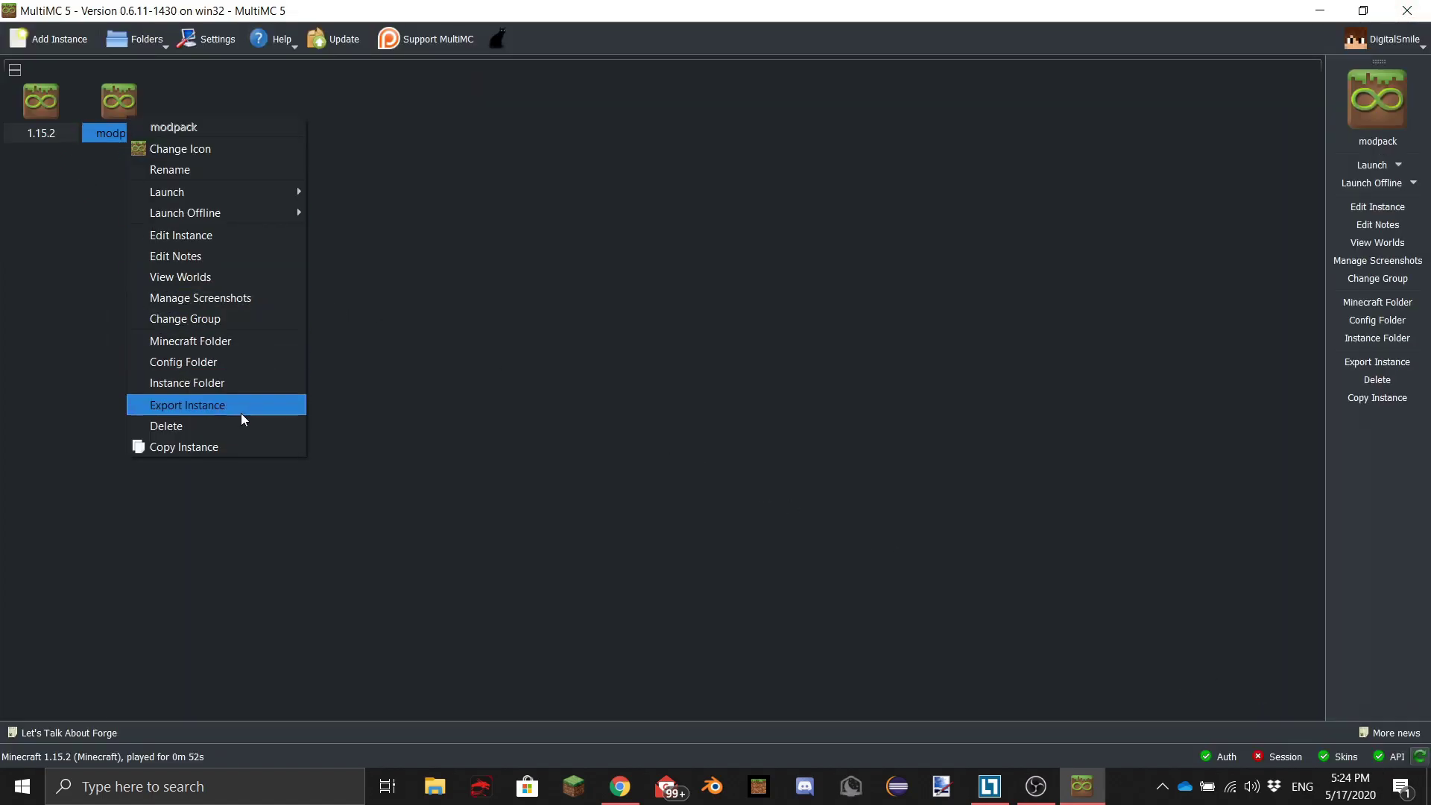
{"action": "left_click", "coordinate": [206, 382]}
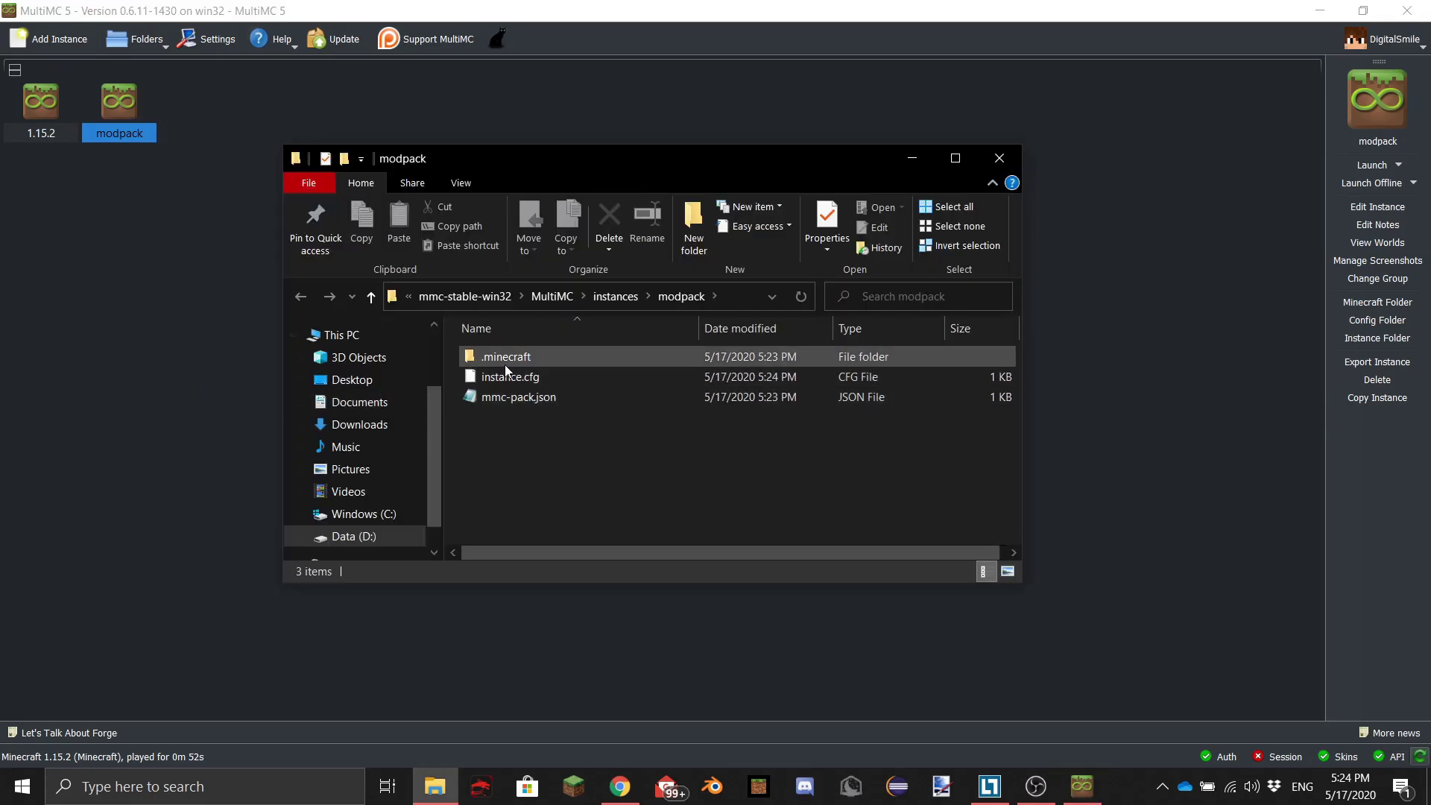
{"action": "double_click", "coordinate": [503, 359]}
{"action": "double_click", "coordinate": [511, 406]}
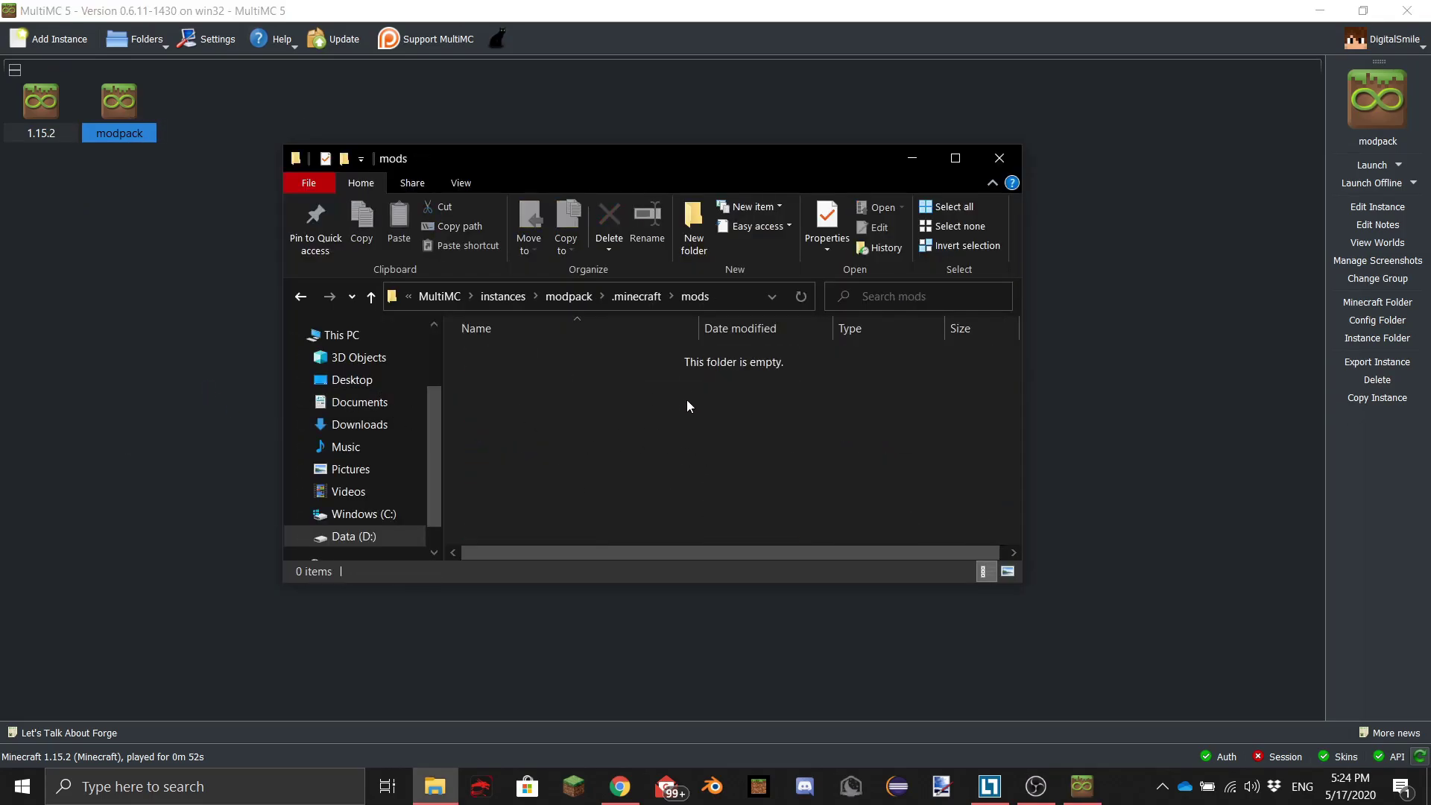
{"action": "left_click_drag", "start_coordinate": [683, 158], "coordinate": [599, 155]}
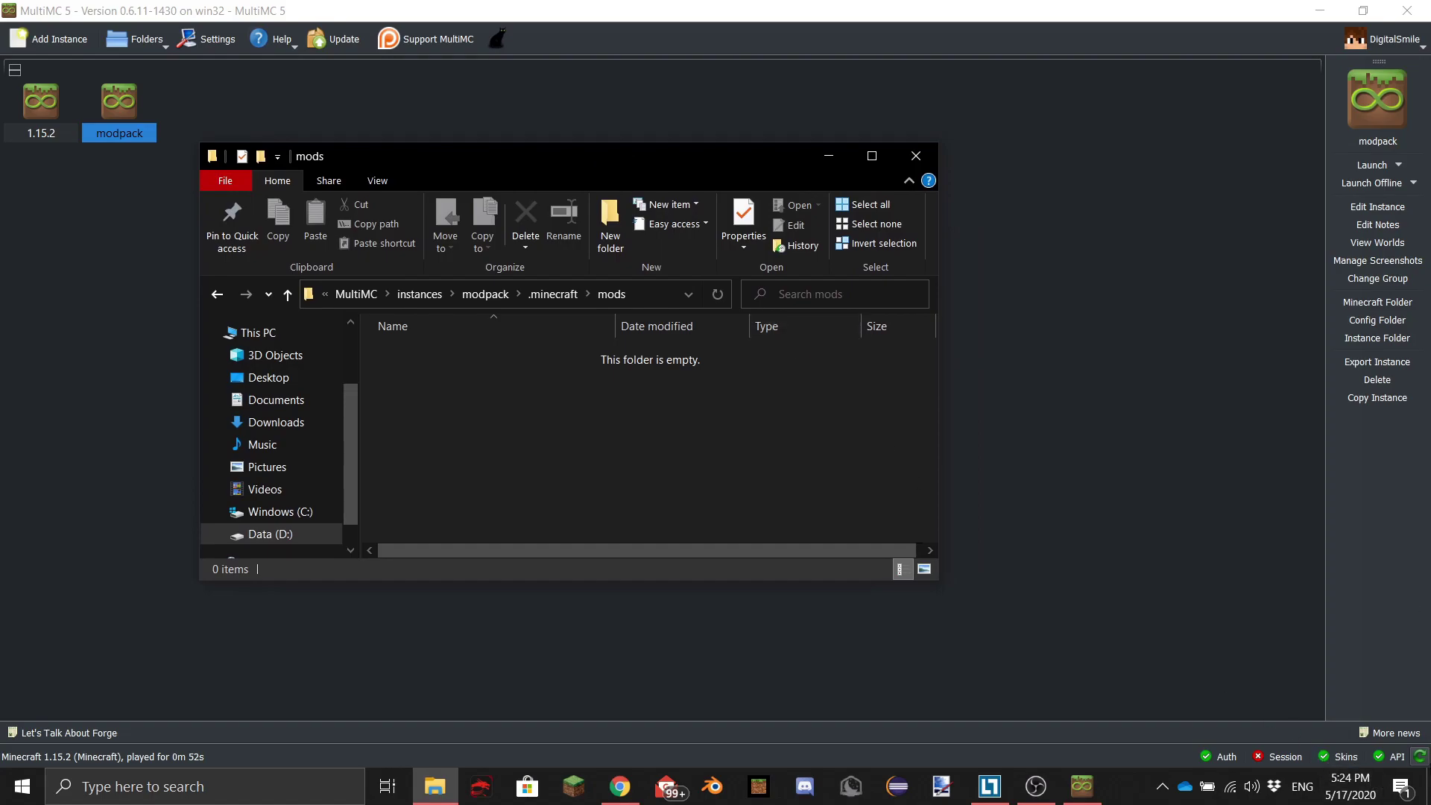
Show the desktop and locate the jei, DigitalCraft and OptiFine mod jars
{"action": "left_click", "coordinate": [1427, 792]}
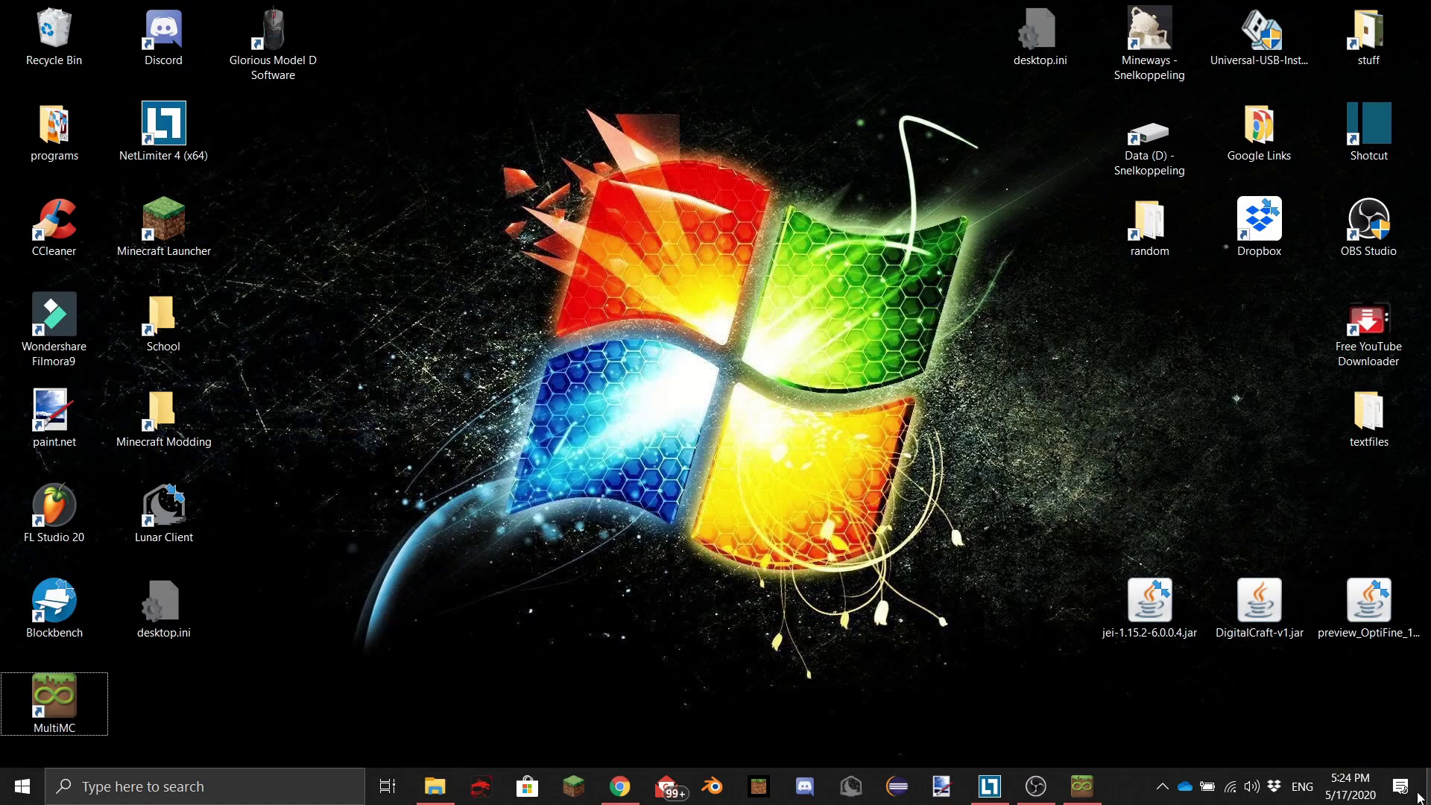
{"action": "left_click", "coordinate": [1151, 610]}
{"action": "left_click", "coordinate": [1129, 673]}
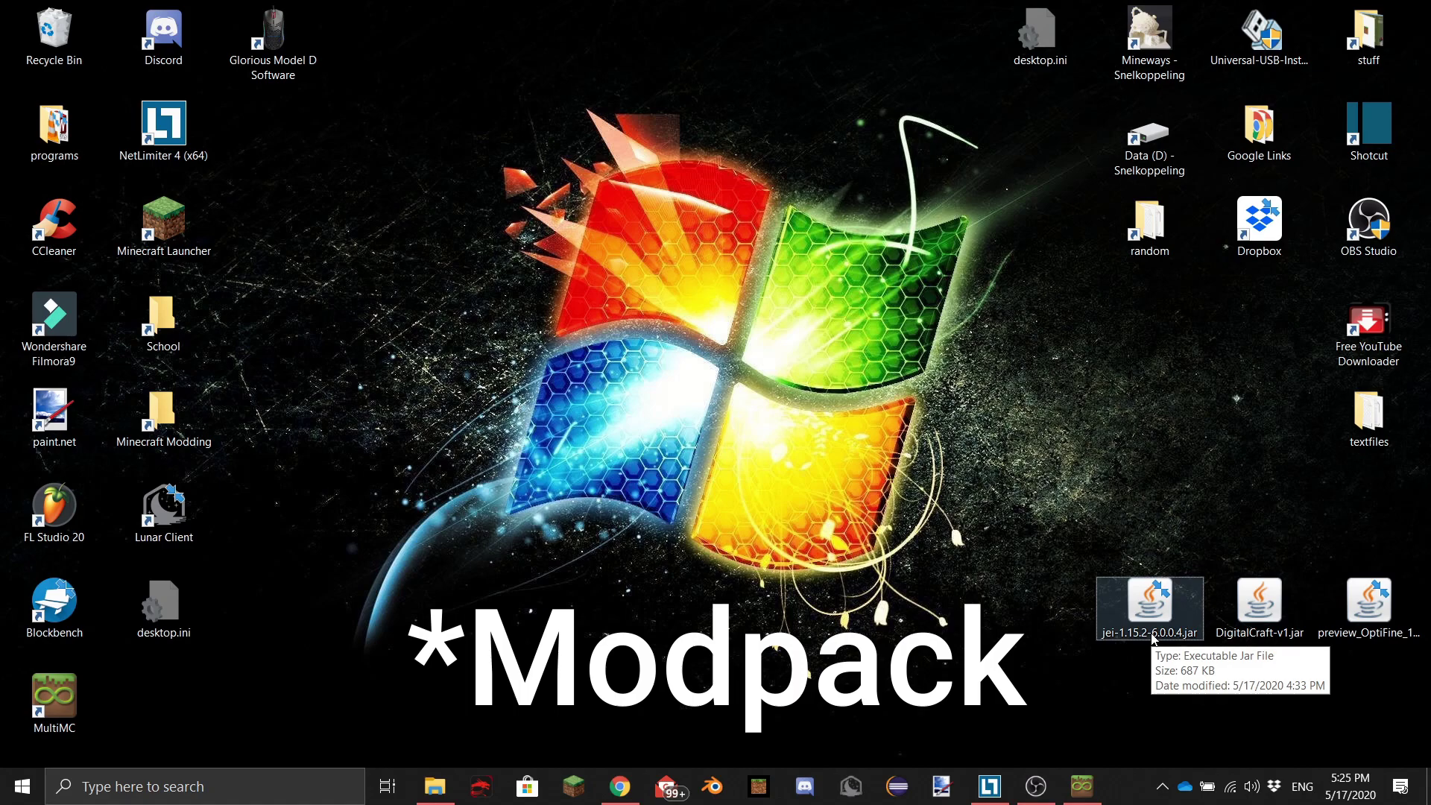
{"action": "left_click", "coordinate": [1267, 611]}
{"action": "left_click", "coordinate": [1276, 676]}
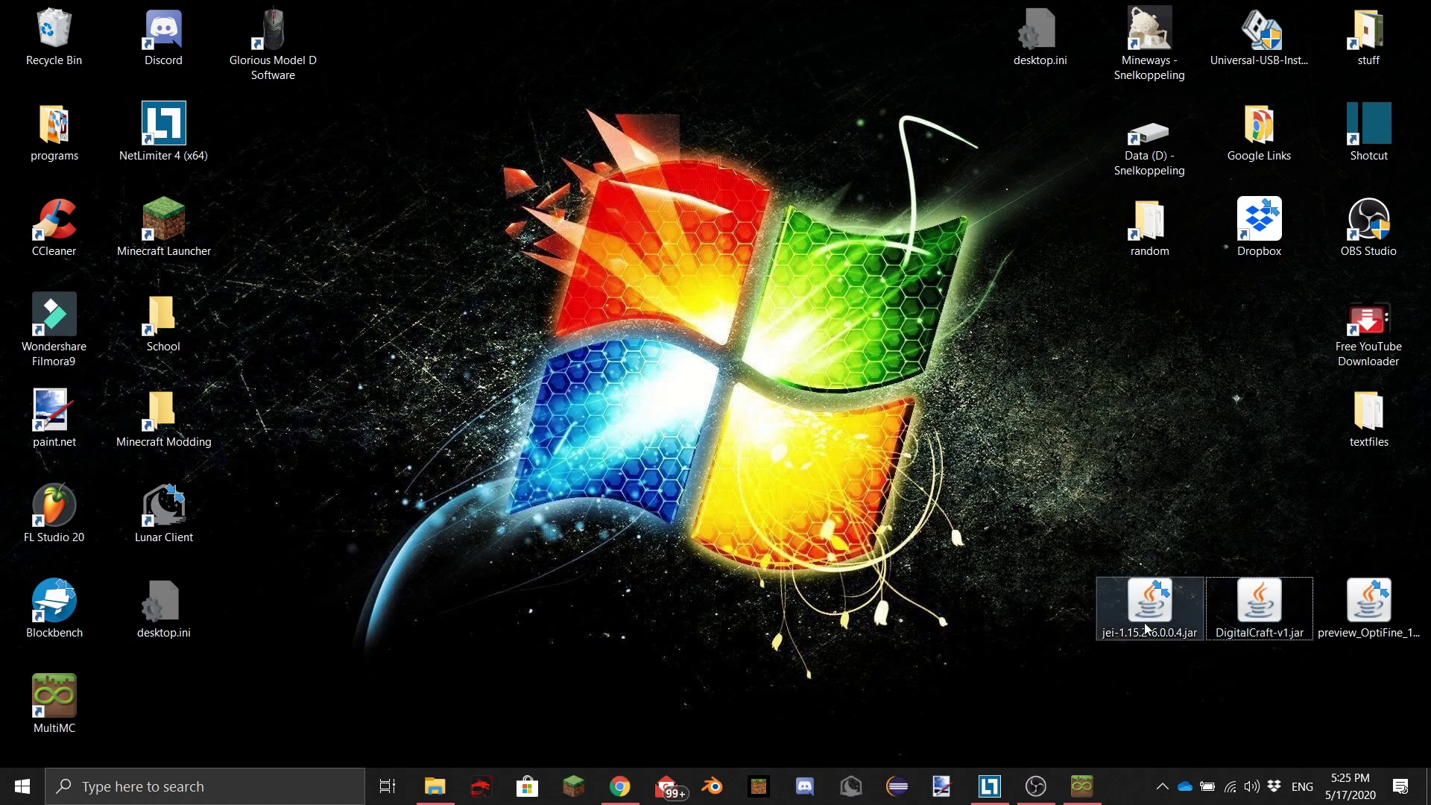
{"action": "left_click_drag", "start_coordinate": [1372, 625], "coordinate": [1350, 626]}
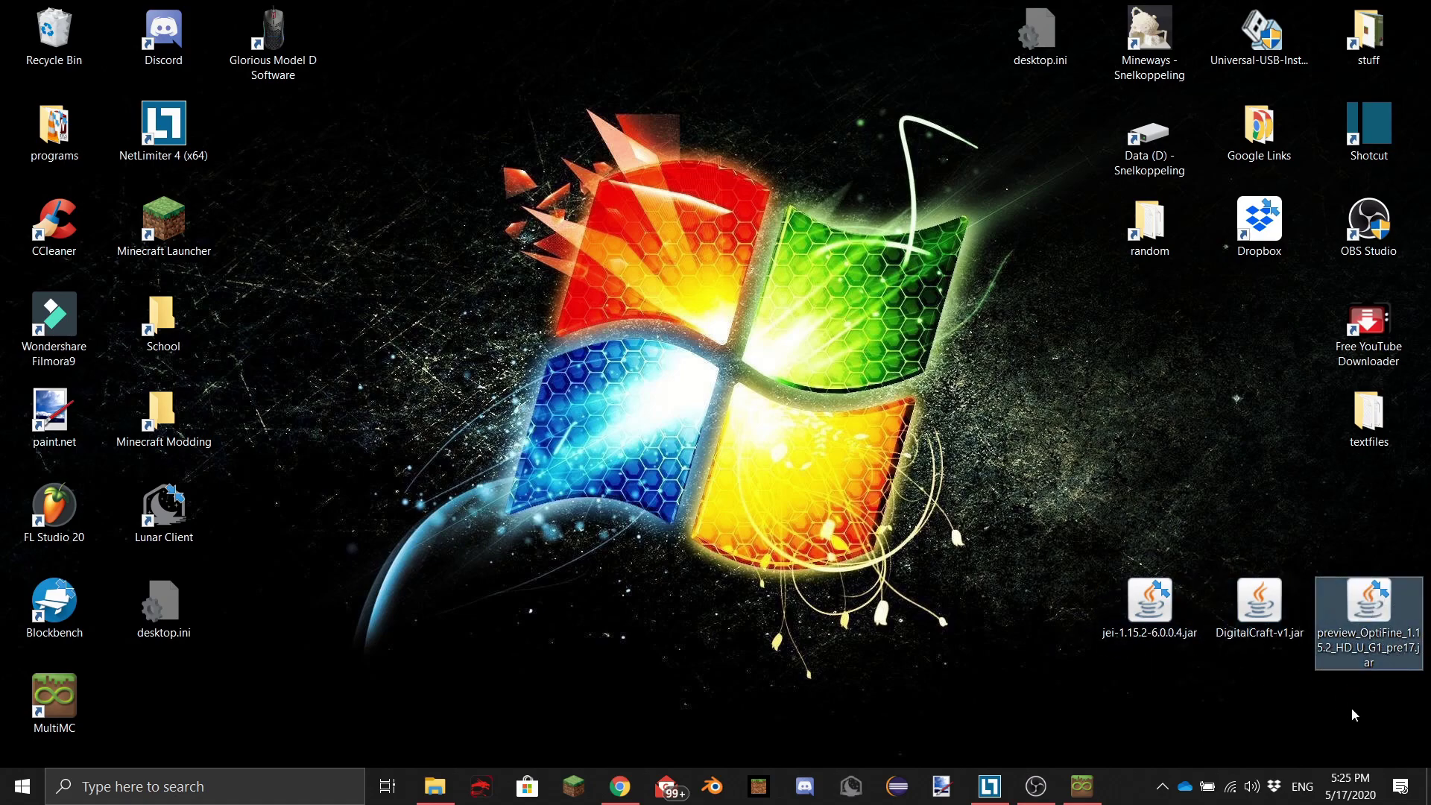
Move the jei, DigitalCraft and OptiFine jars into the mods folder, close it, and return to MultiMC
{"action": "left_click", "coordinate": [434, 786]}
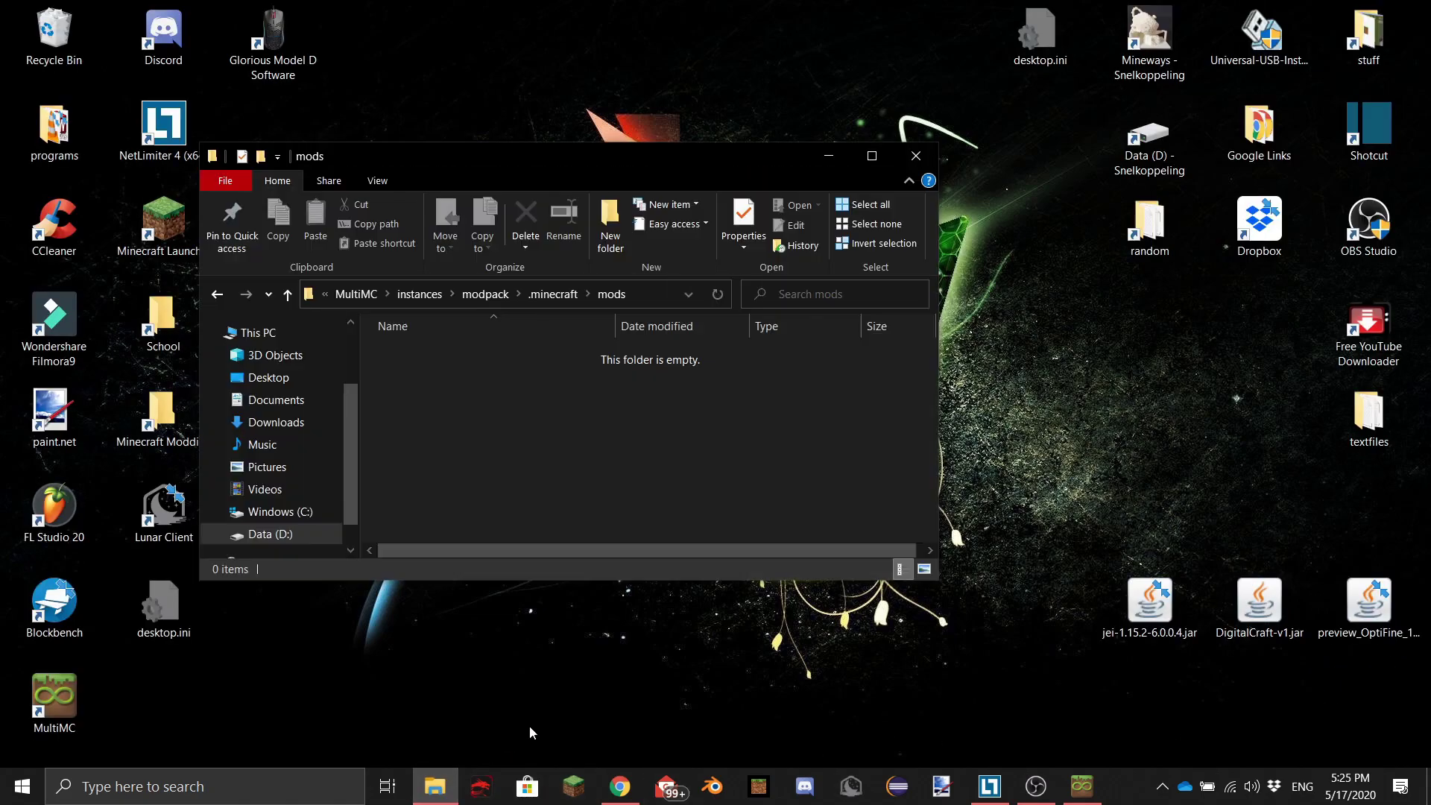
{"action": "left_click_drag", "start_coordinate": [1068, 599], "coordinate": [1398, 660]}
{"action": "left_click_drag", "start_coordinate": [1387, 633], "coordinate": [621, 471]}
{"action": "left_click", "coordinate": [707, 477]}
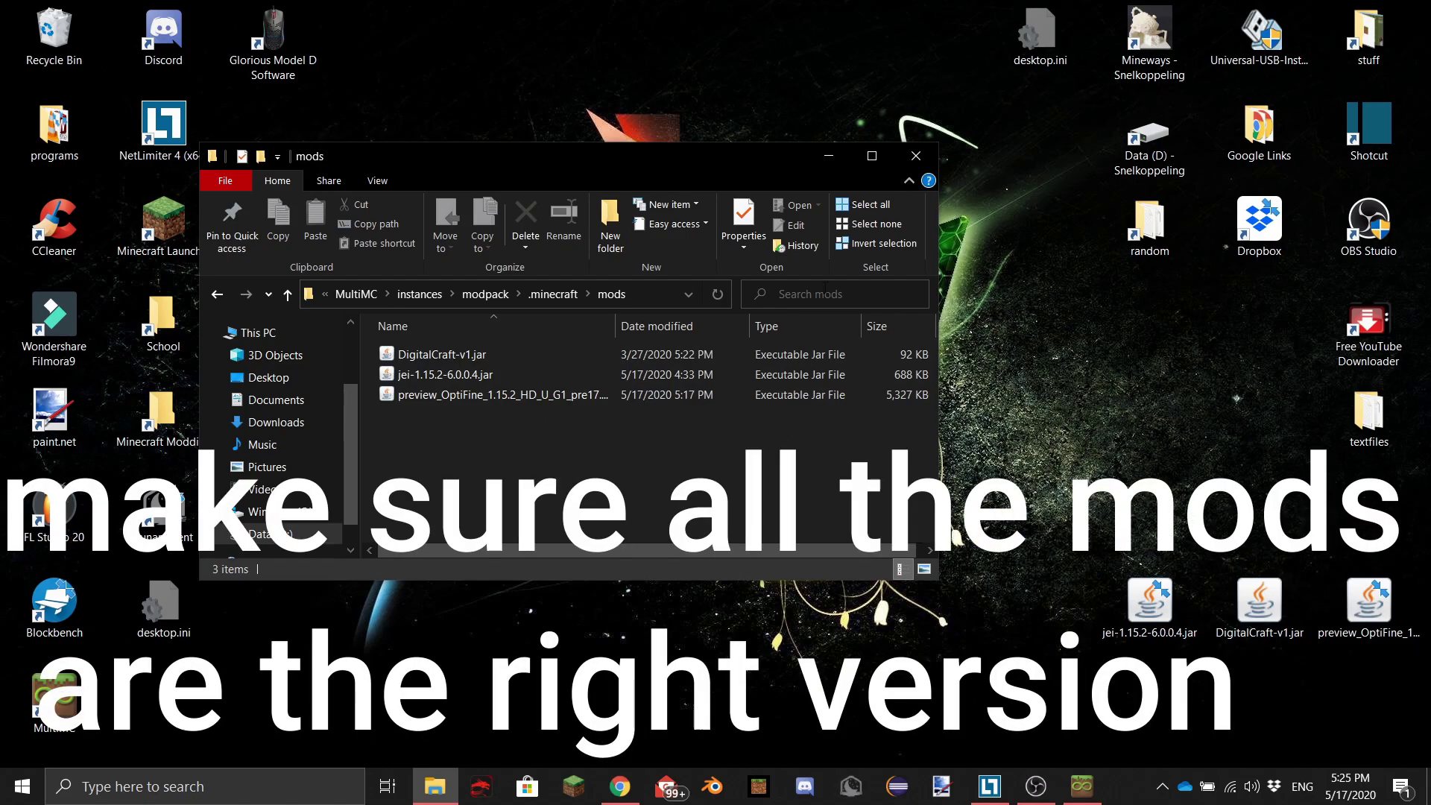
{"action": "left_click", "coordinate": [916, 156]}
{"action": "left_click", "coordinate": [1081, 786]}
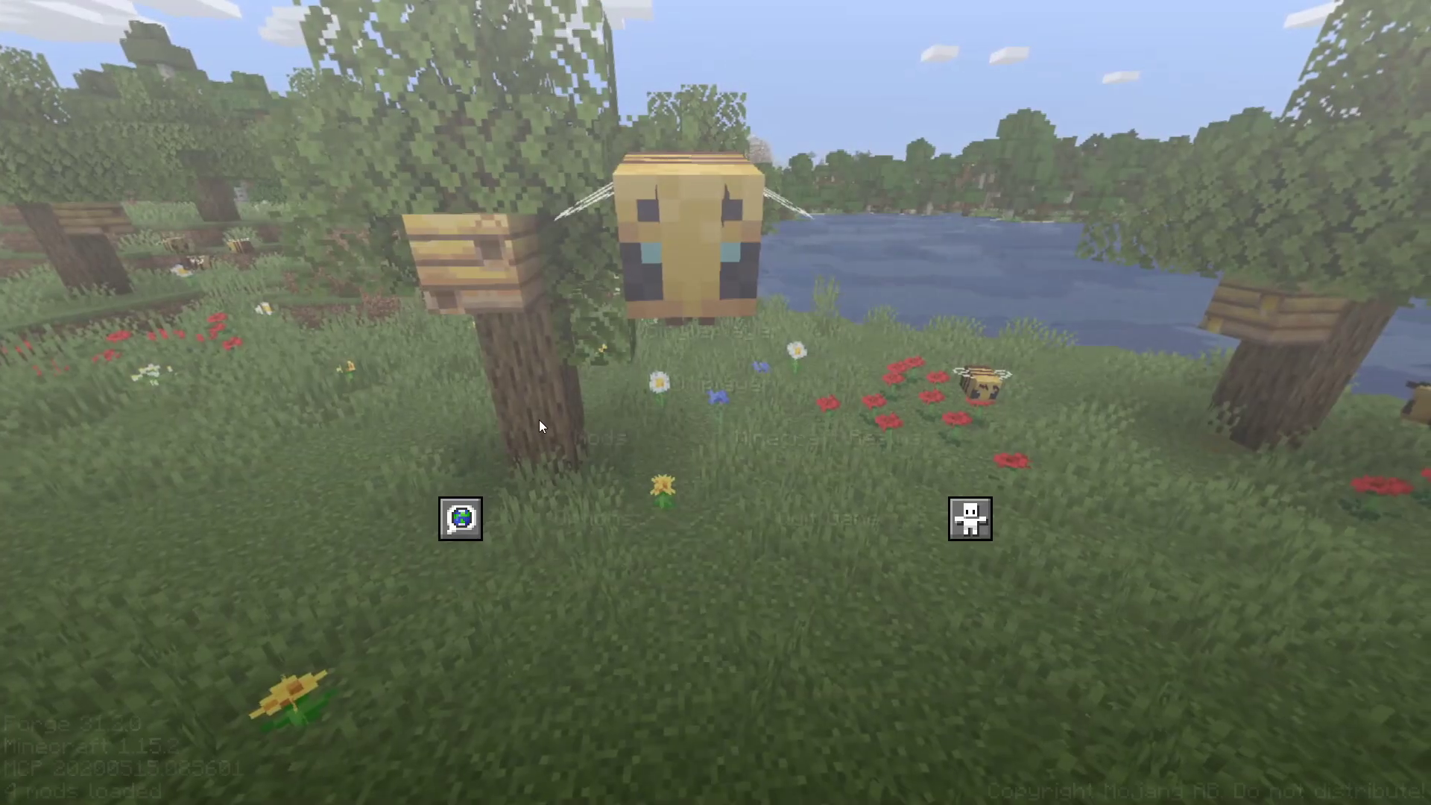
Check the Just Enough Items, Forge and DigitalCraft entries in the Mods list, then go to Singleplayer
{"action": "left_click", "coordinate": [599, 440]}
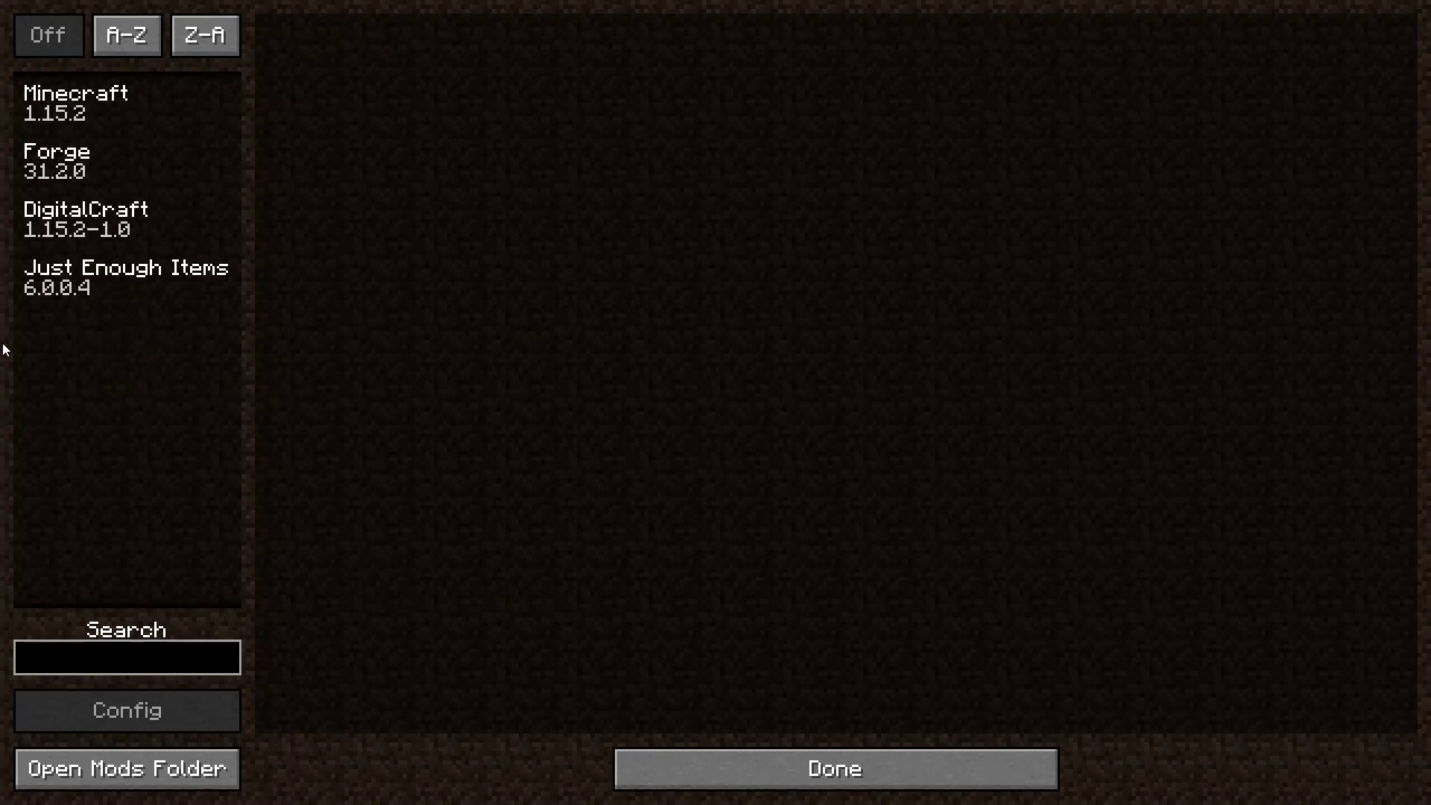
{"action": "left_click", "coordinate": [86, 284]}
{"action": "left_click", "coordinate": [115, 174]}
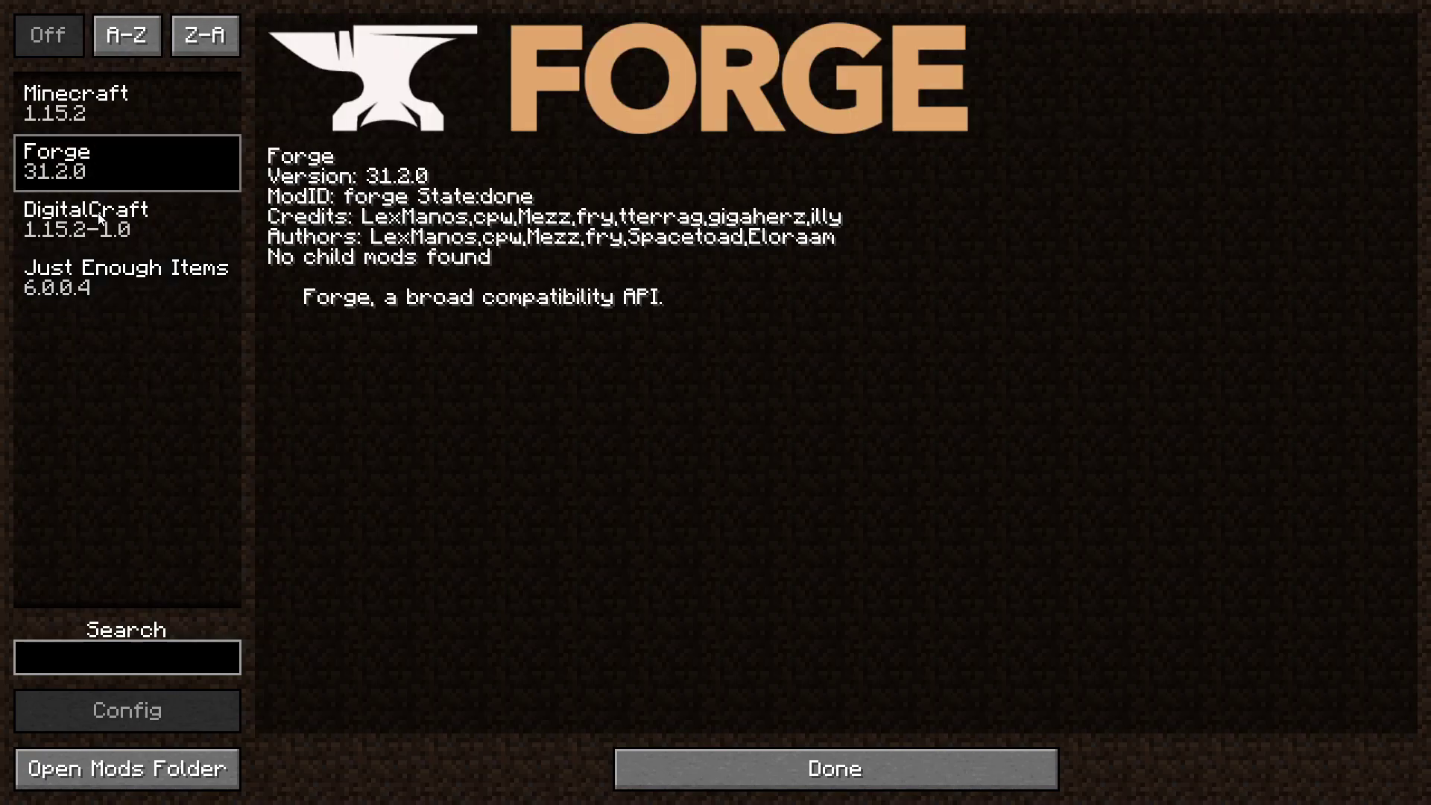
{"action": "left_click", "coordinate": [217, 231]}
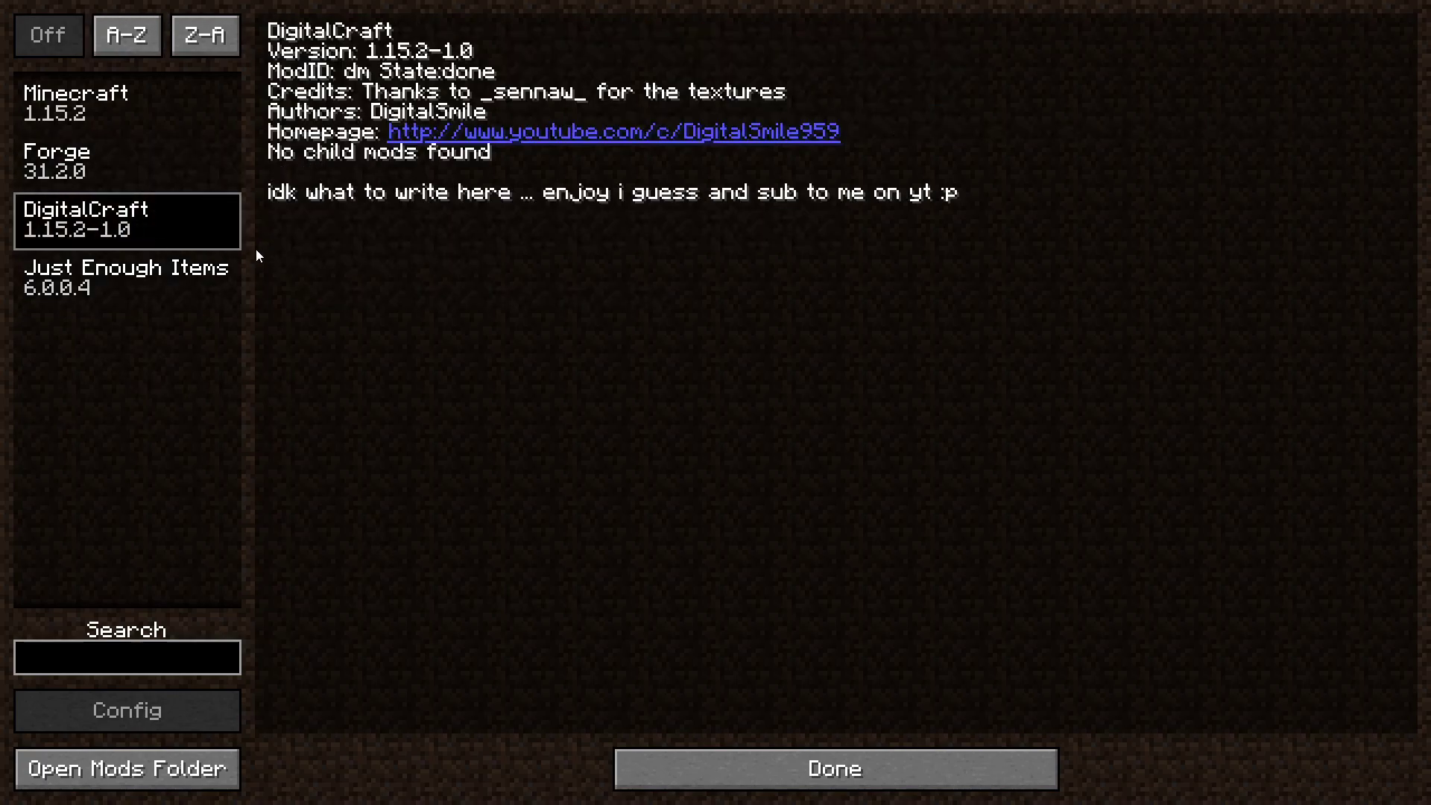
{"action": "left_click", "coordinate": [936, 771]}
{"action": "left_click", "coordinate": [681, 332]}
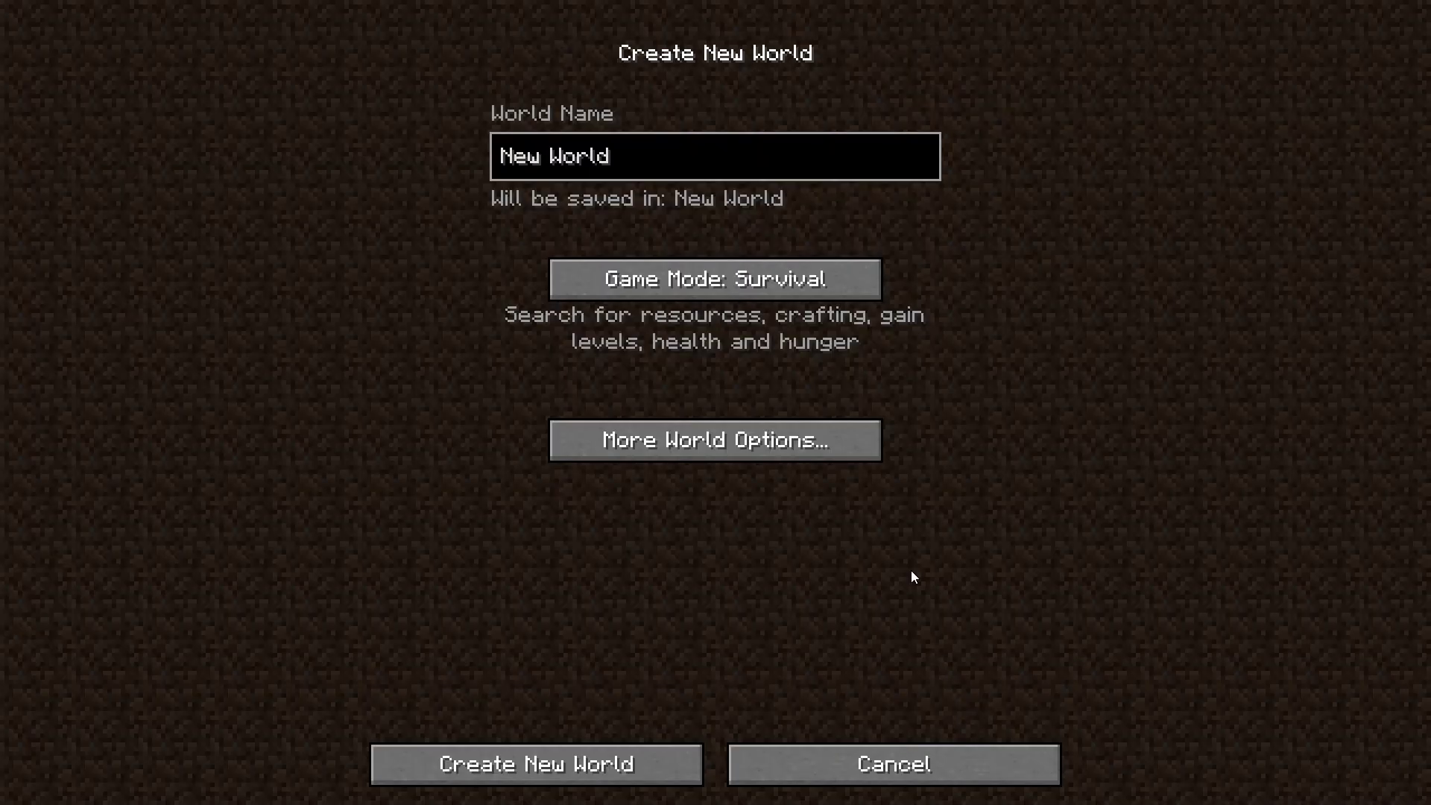
Set the new world's game mode to Creative, name it 'test', and create it
{"action": "left_click", "coordinate": [799, 284]}
{"action": "left_click", "coordinate": [768, 292]}
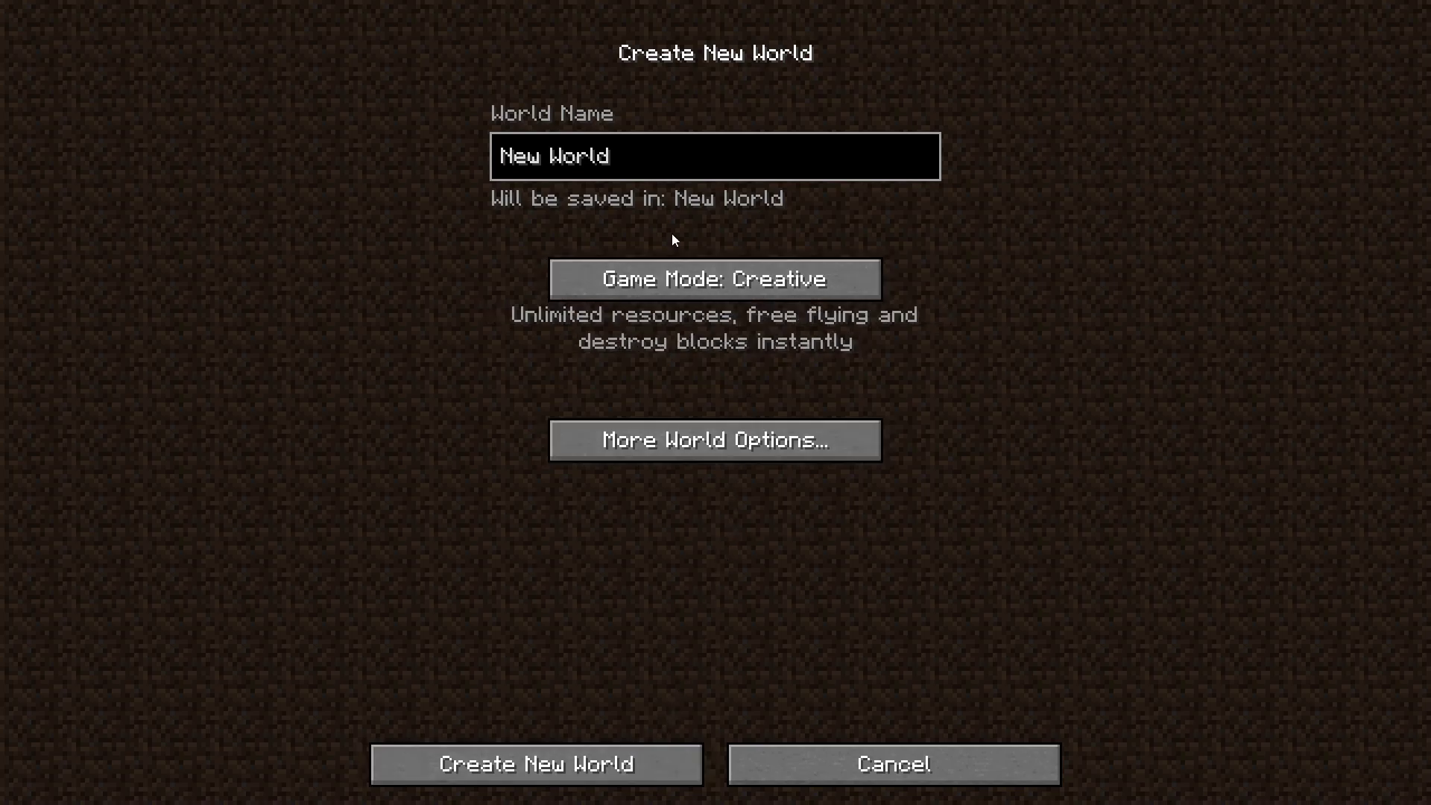
{"action": "key", "text": "BackSpace"}
{"action": "key", "text": "BackSpace"}
{"action": "key", "text": "BackSpace"}
{"action": "key", "text": "BackSpace"}
{"action": "key", "text": "BackSpace"}
{"action": "key", "text": "BackSpace"}
{"action": "key", "text": "BackSpace"}
{"action": "key", "text": "BackSpace"}
{"action": "key", "text": "BackSpace"}
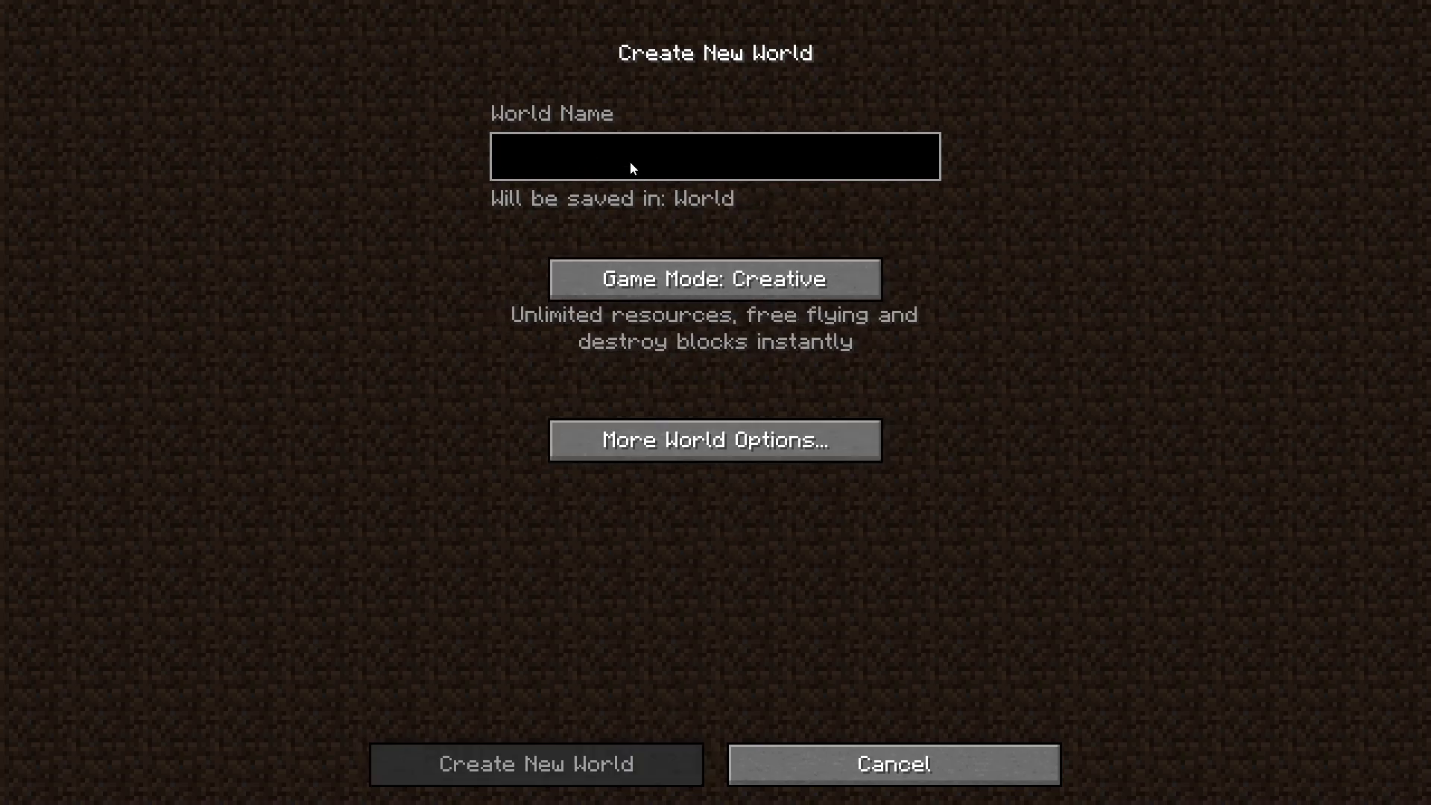
{"action": "type", "text": "test"}
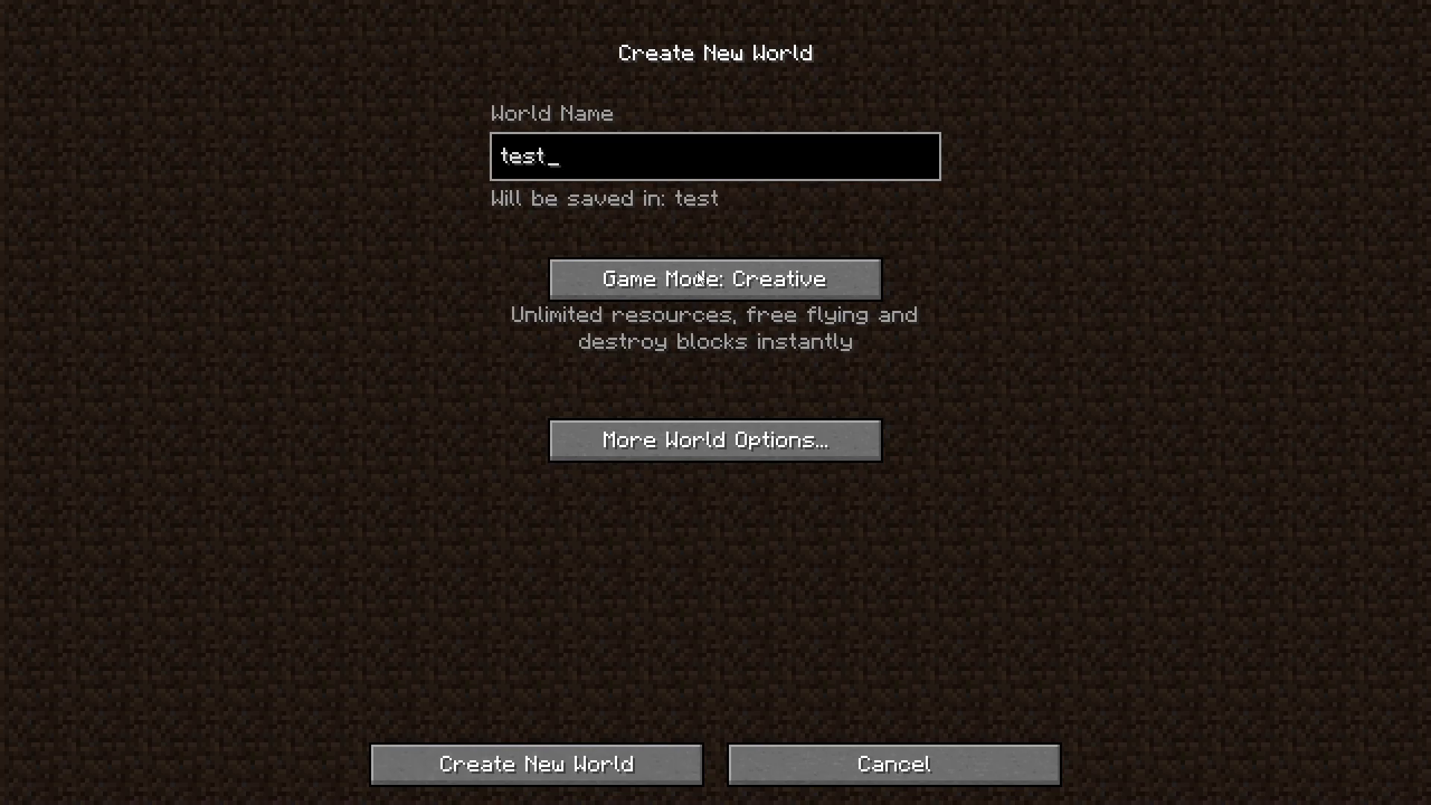
{"action": "left_click", "coordinate": [574, 752]}
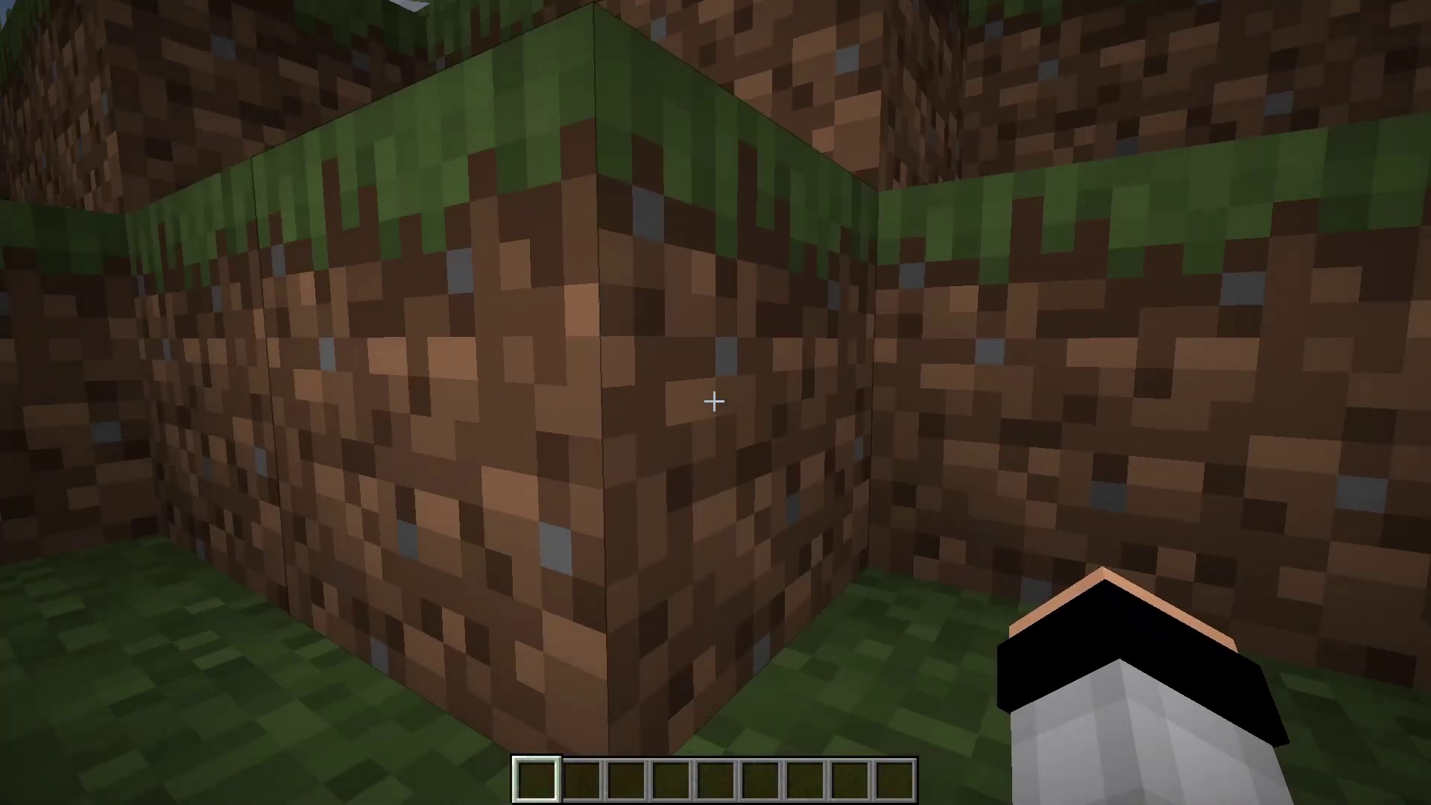
Widen the field of view beyond Normal in the game options
{"action": "key", "text": "Escape"}
{"action": "left_click", "coordinate": [656, 400]}
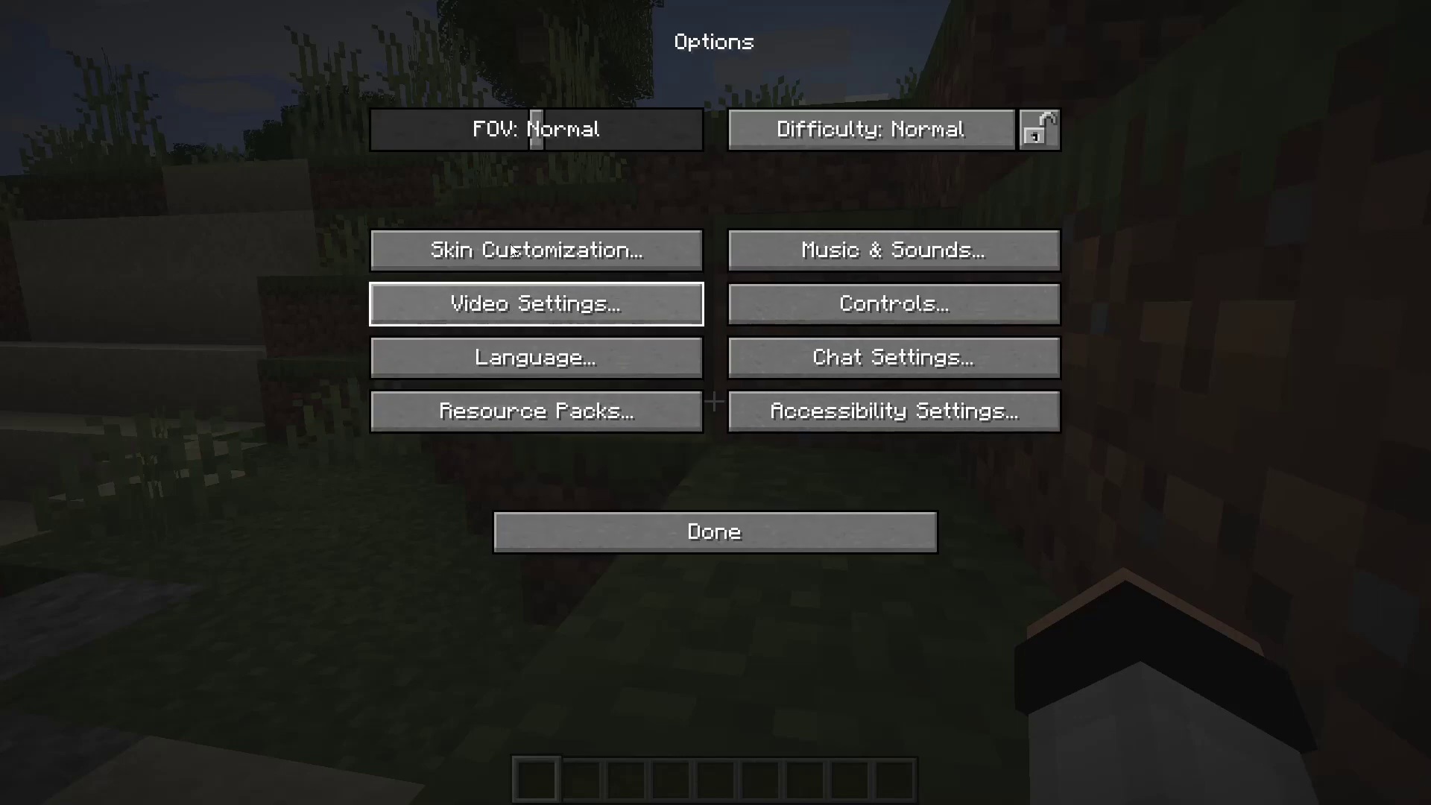
{"action": "left_click_drag", "start_coordinate": [542, 132], "coordinate": [616, 129]}
{"action": "key", "text": "Escape"}
{"action": "key", "text": "Escape"}
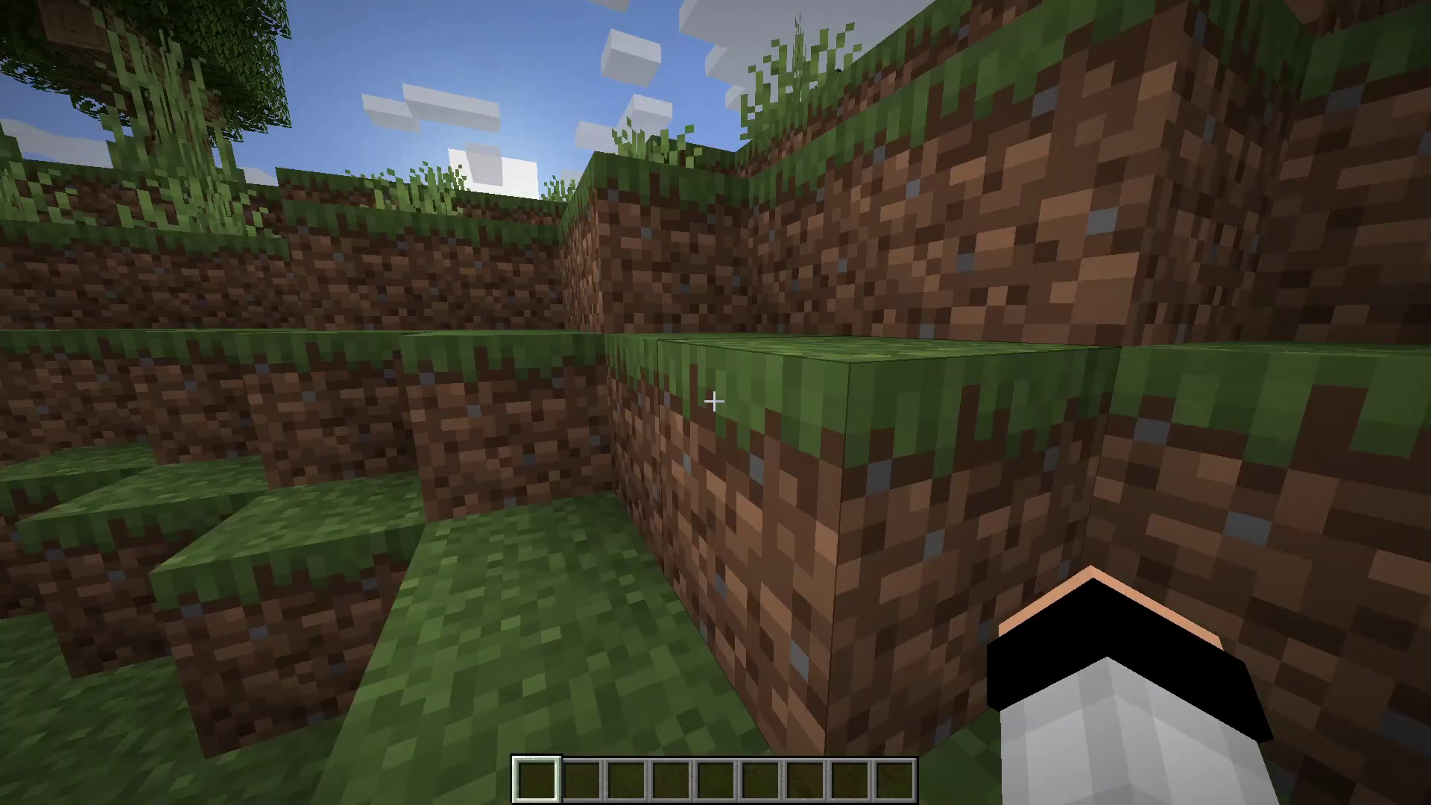
Revisit the options, resume play, and switch to a third-person front view with F5
{"action": "key", "text": "Escape"}
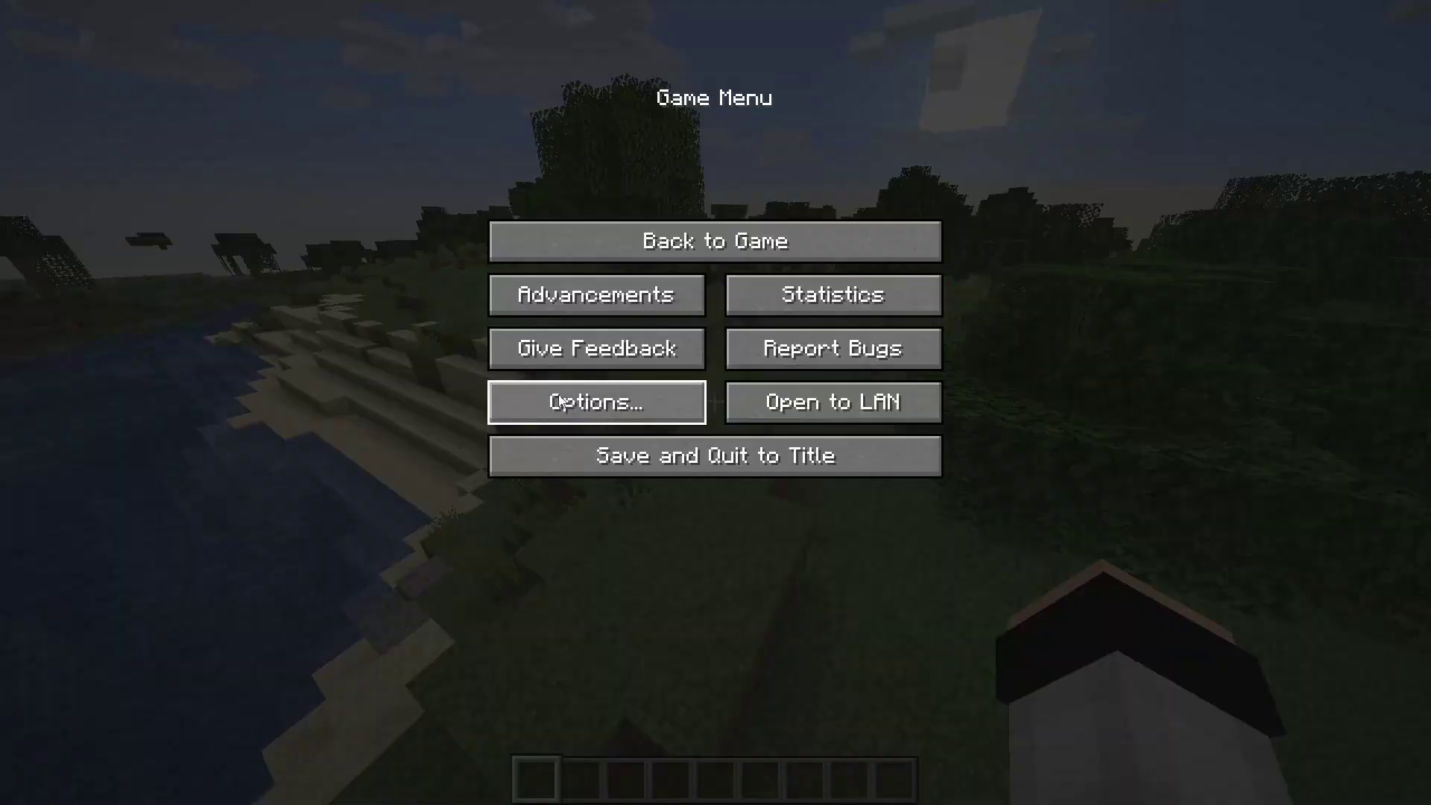
{"action": "left_click", "coordinate": [656, 402]}
{"action": "key", "text": "Escape"}
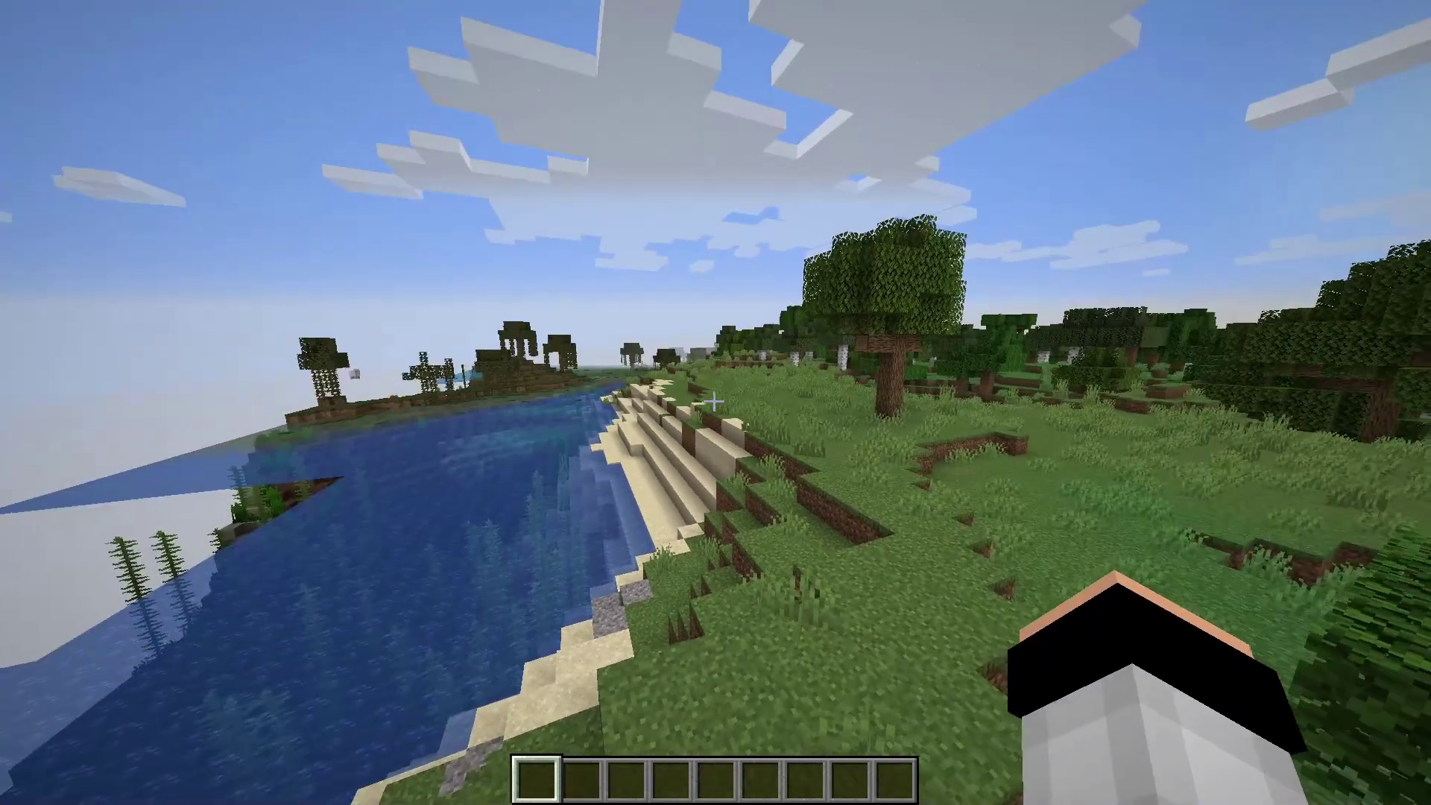
{"action": "key", "text": "F5"}
{"action": "key", "text": "F5"}
{"action": "key", "text": "e"}
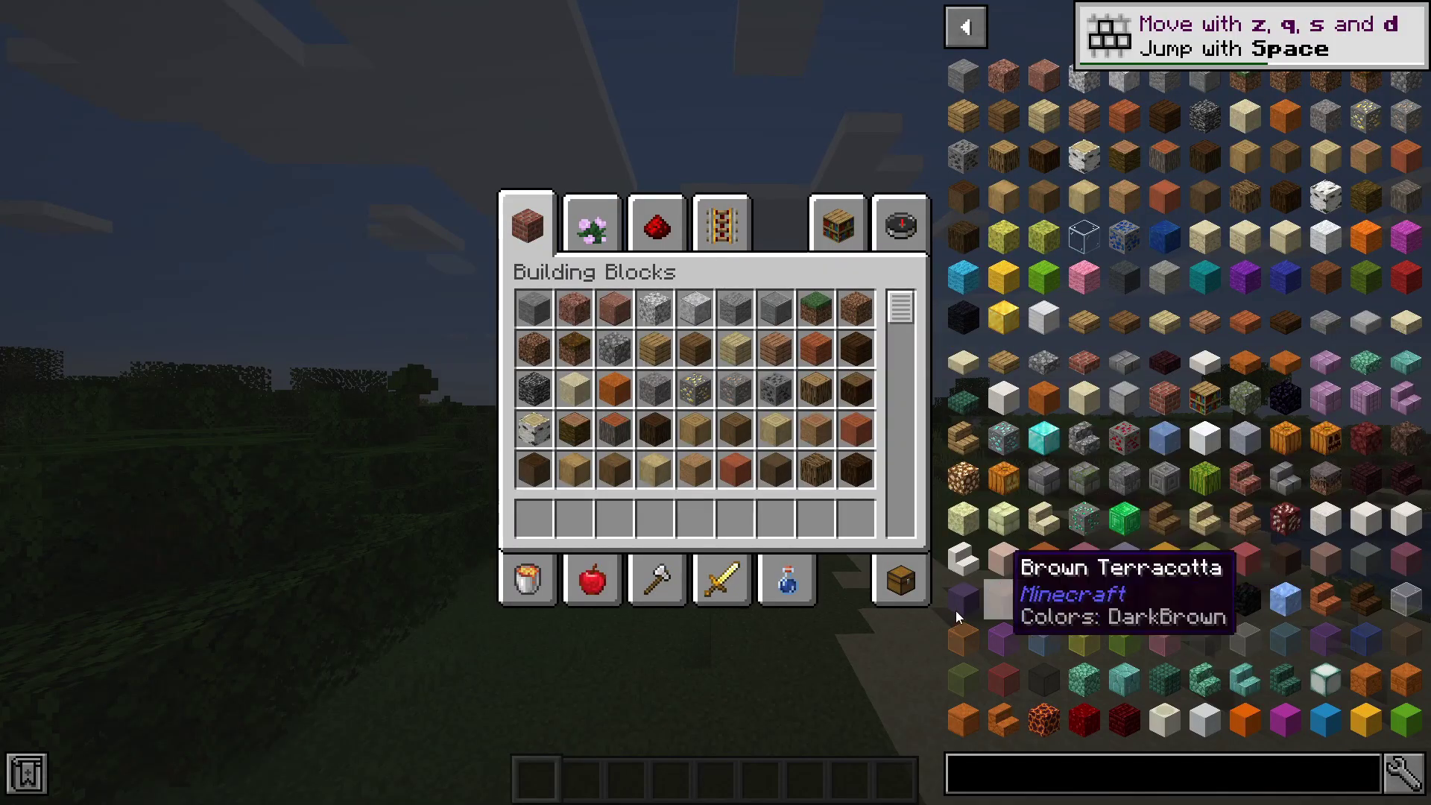
{"action": "key", "text": "e"}
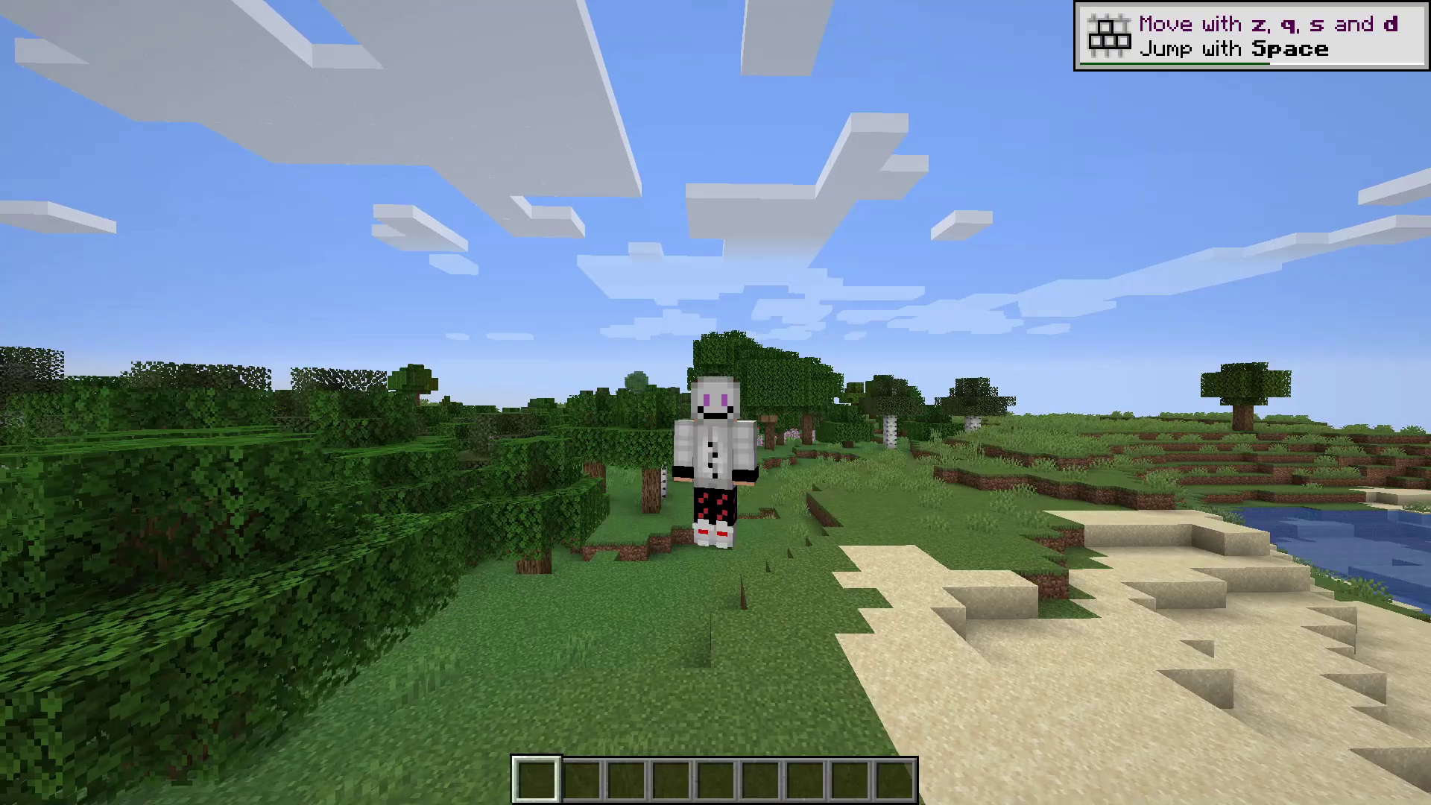
{"action": "key", "text": "z"}
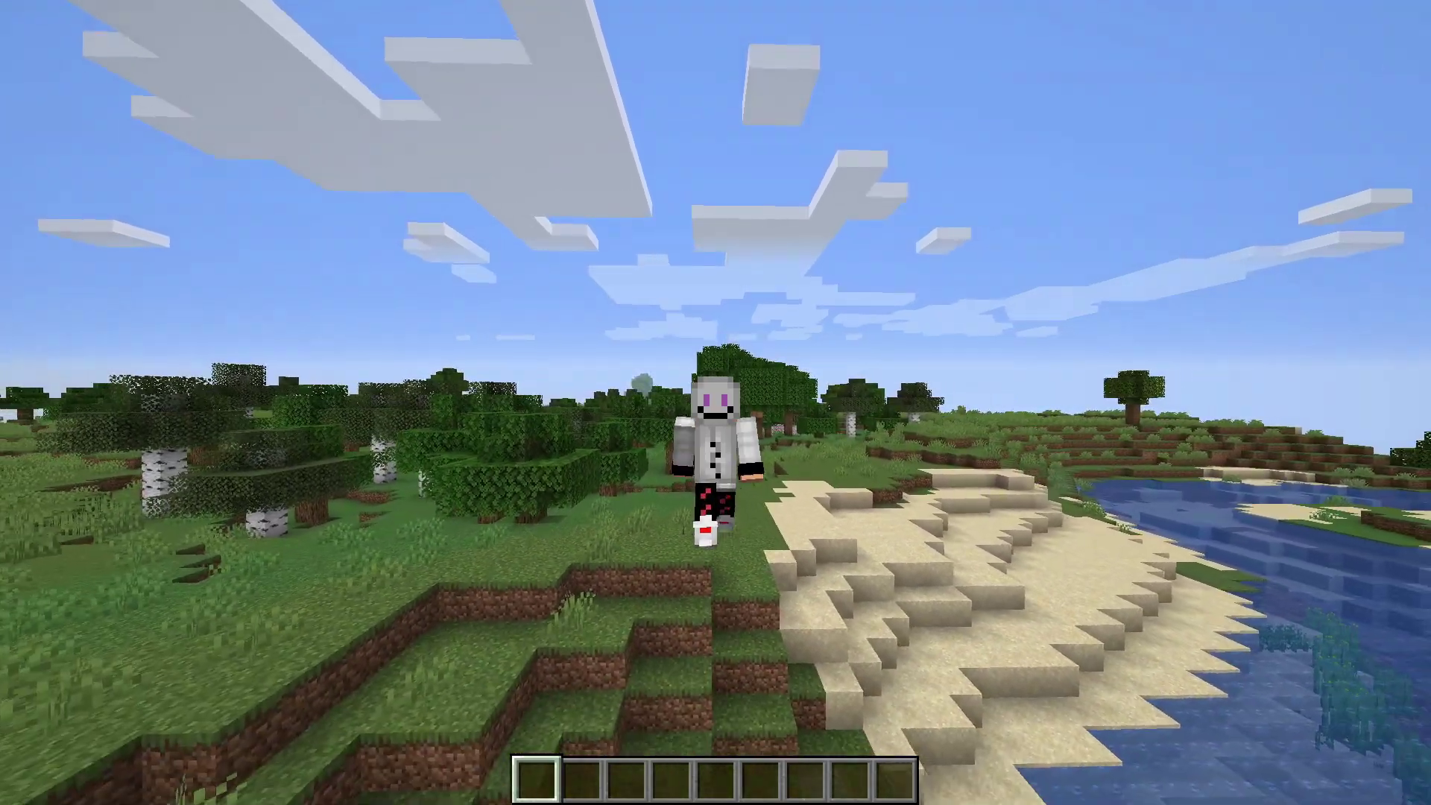
{"action": "key", "text": "e"}
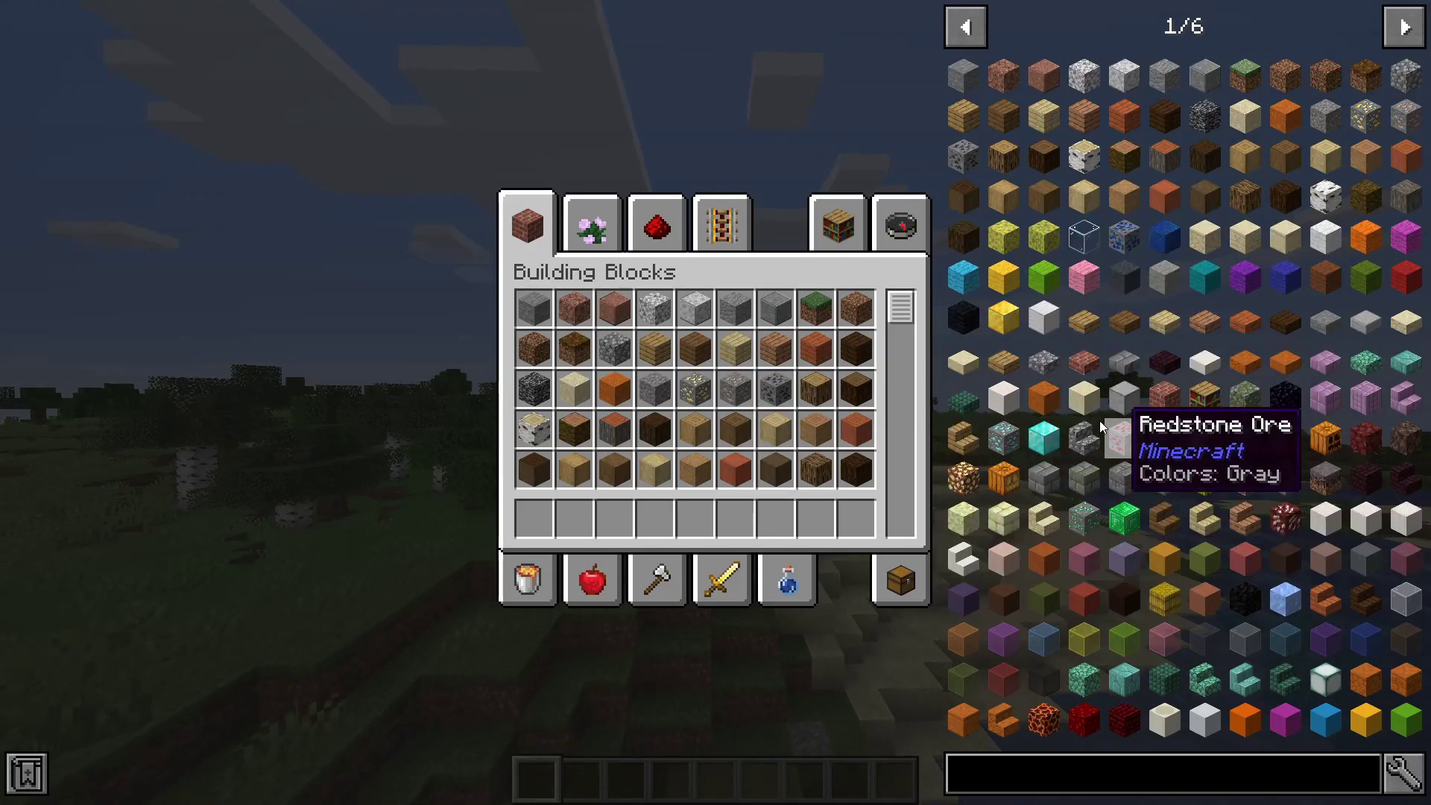
{"action": "left_click", "coordinate": [1083, 400]}
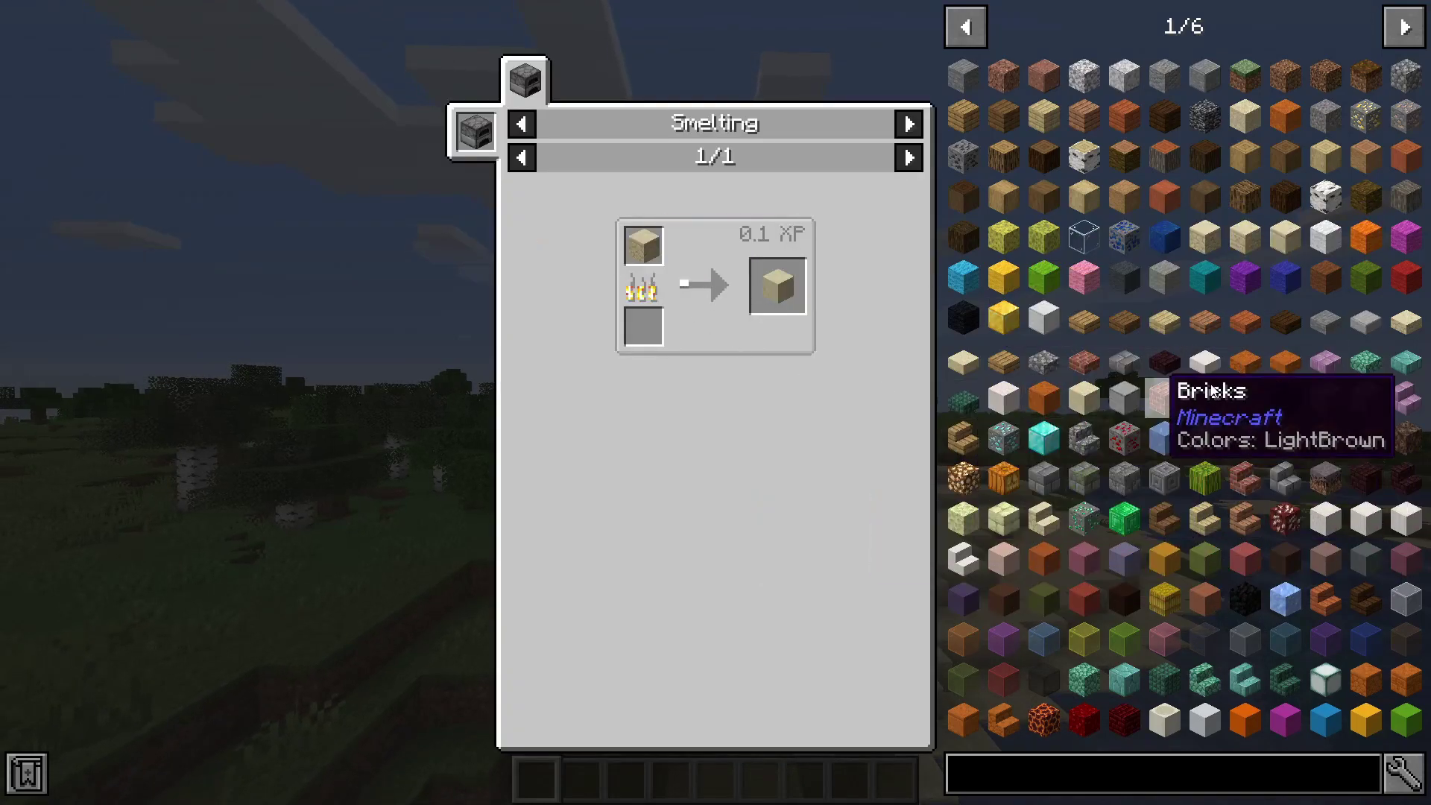
{"action": "left_click", "coordinate": [1124, 278]}
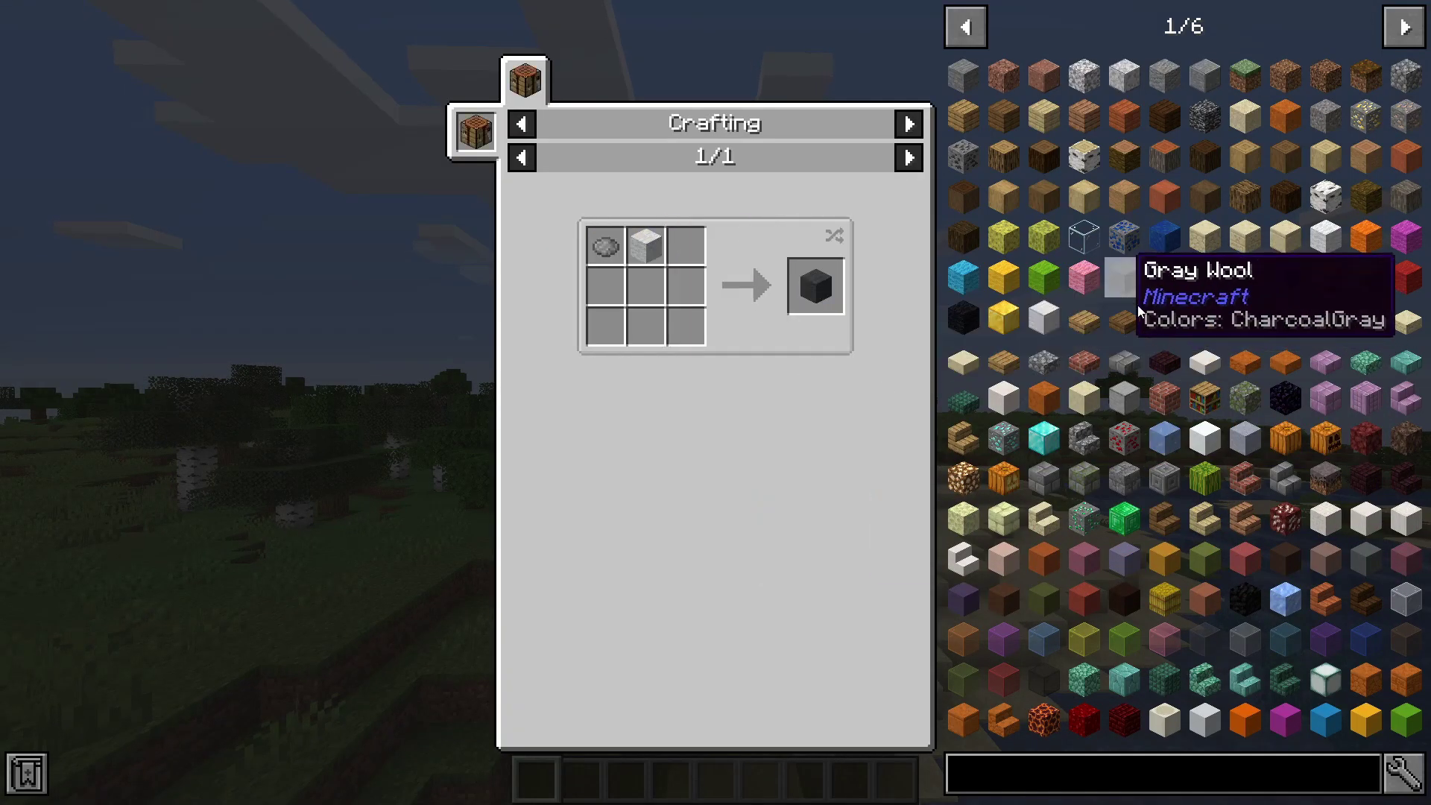
{"action": "left_click", "coordinate": [1404, 28]}
{"action": "left_click", "coordinate": [1404, 28]}
{"action": "left_click", "coordinate": [1404, 27]}
{"action": "left_click", "coordinate": [1404, 27]}
{"action": "left_click", "coordinate": [1404, 28]}
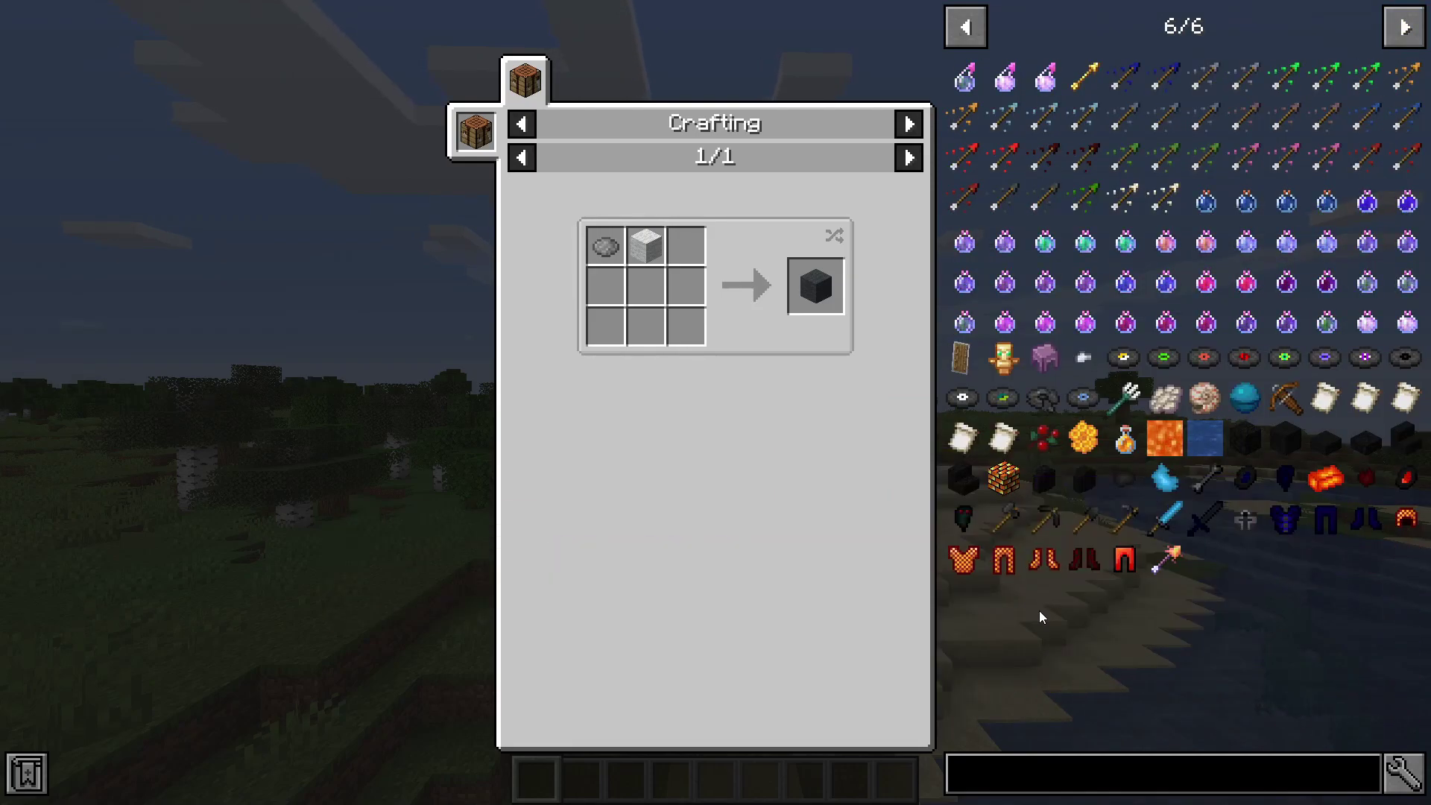
{"action": "left_click", "coordinate": [1085, 558]}
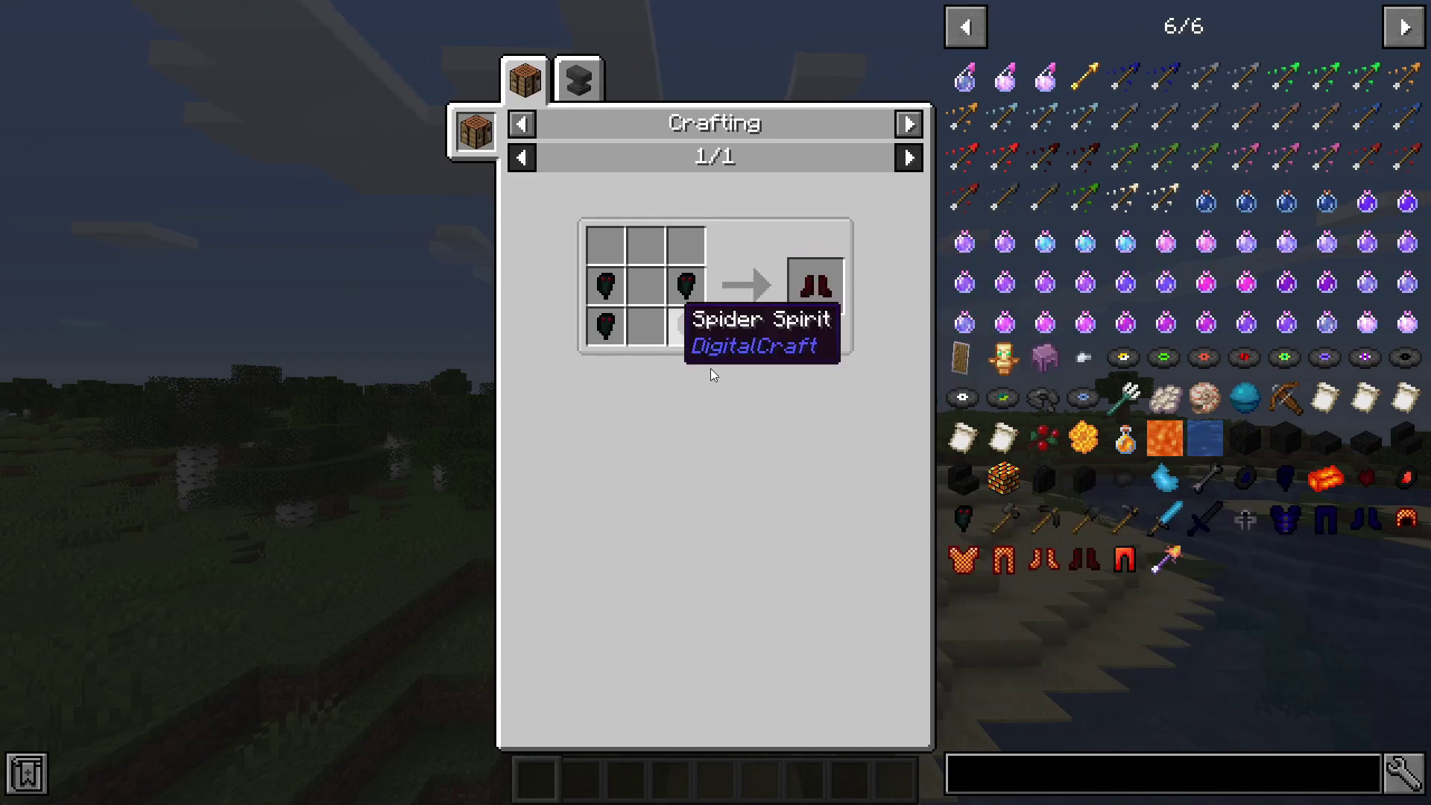
{"action": "left_click", "coordinate": [684, 285]}
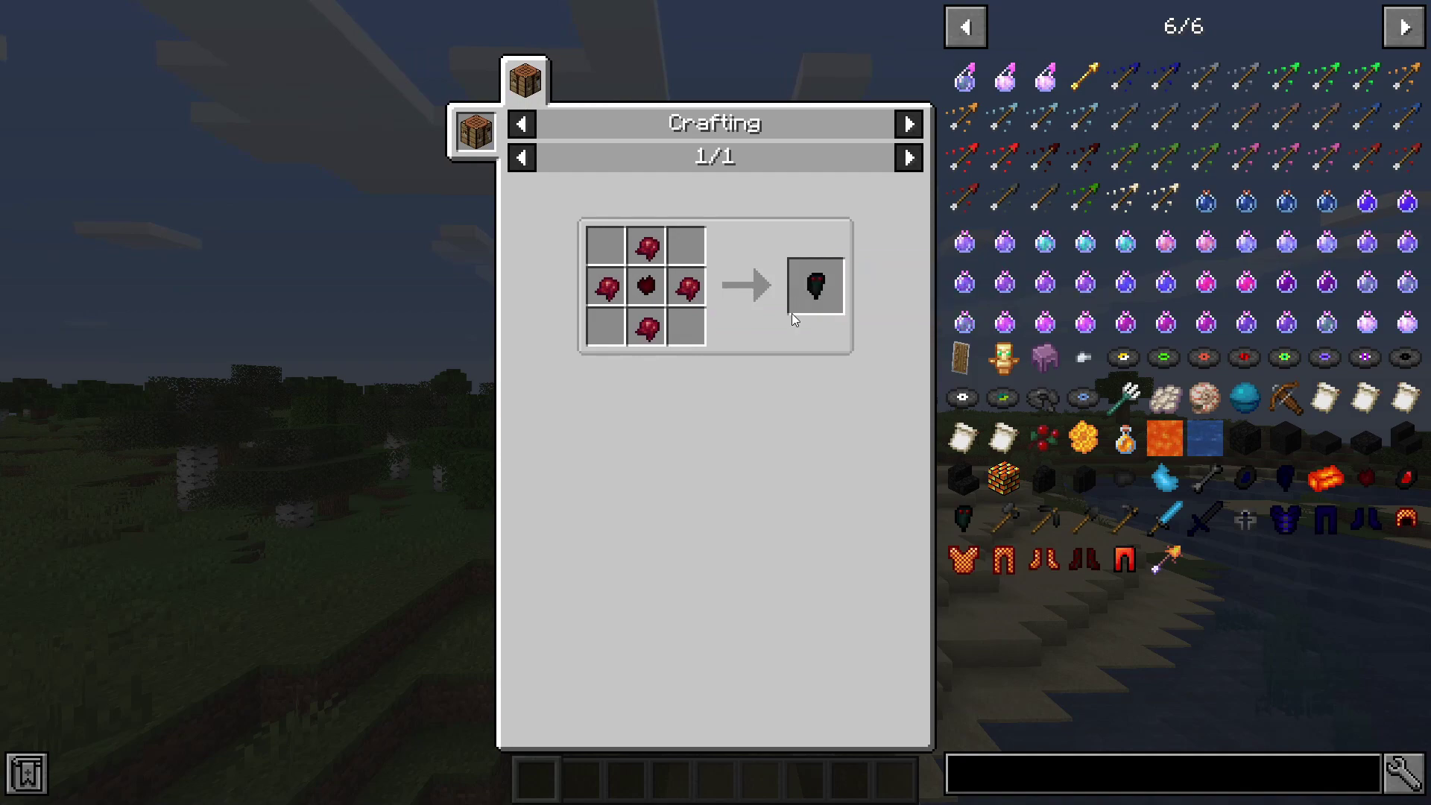
{"action": "key", "text": "Escape"}
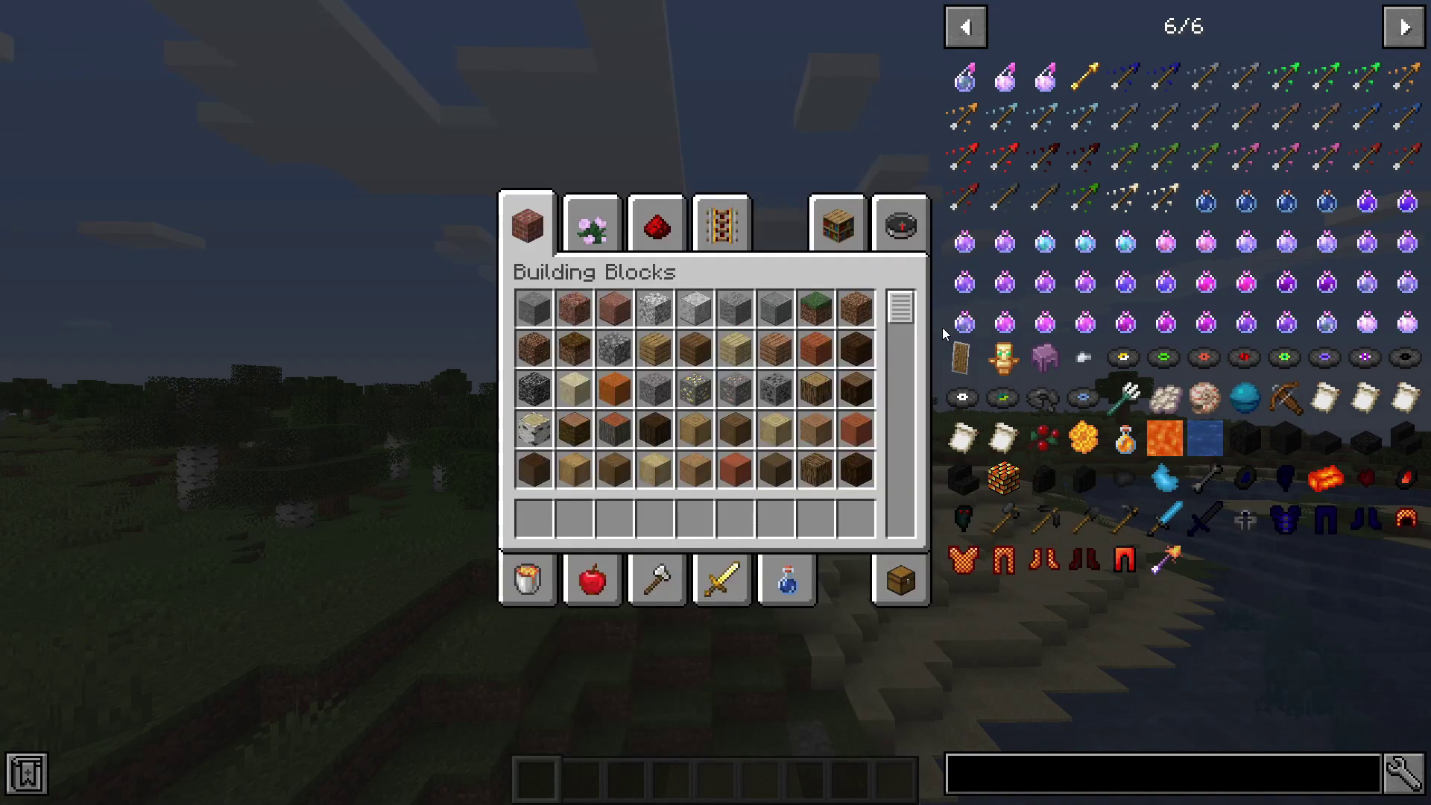
{"action": "key", "text": "Escape"}
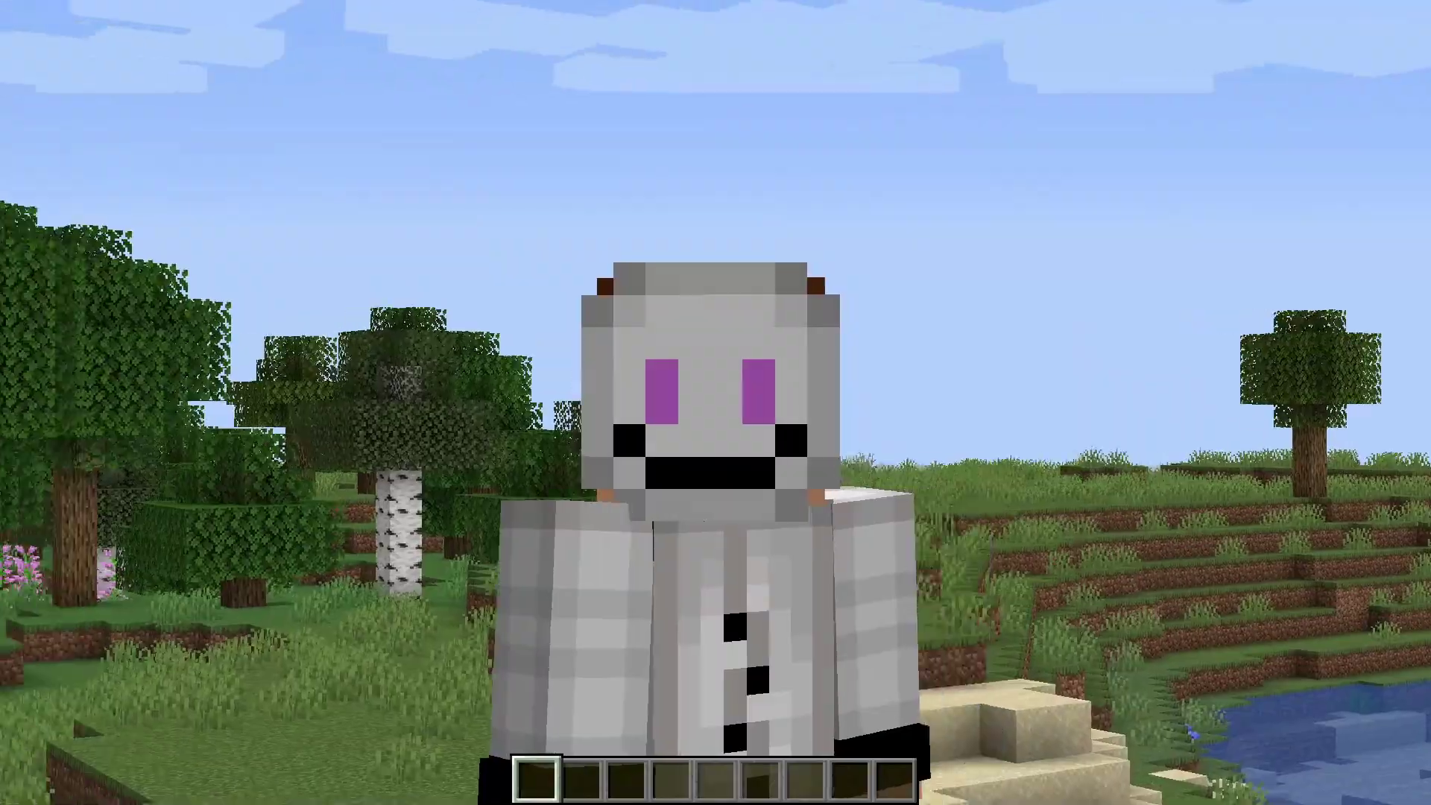
Review the Video Settings, then Save and Quit to Title from the pause menu
{"action": "key", "text": "Escape"}
{"action": "left_click", "coordinate": [596, 401]}
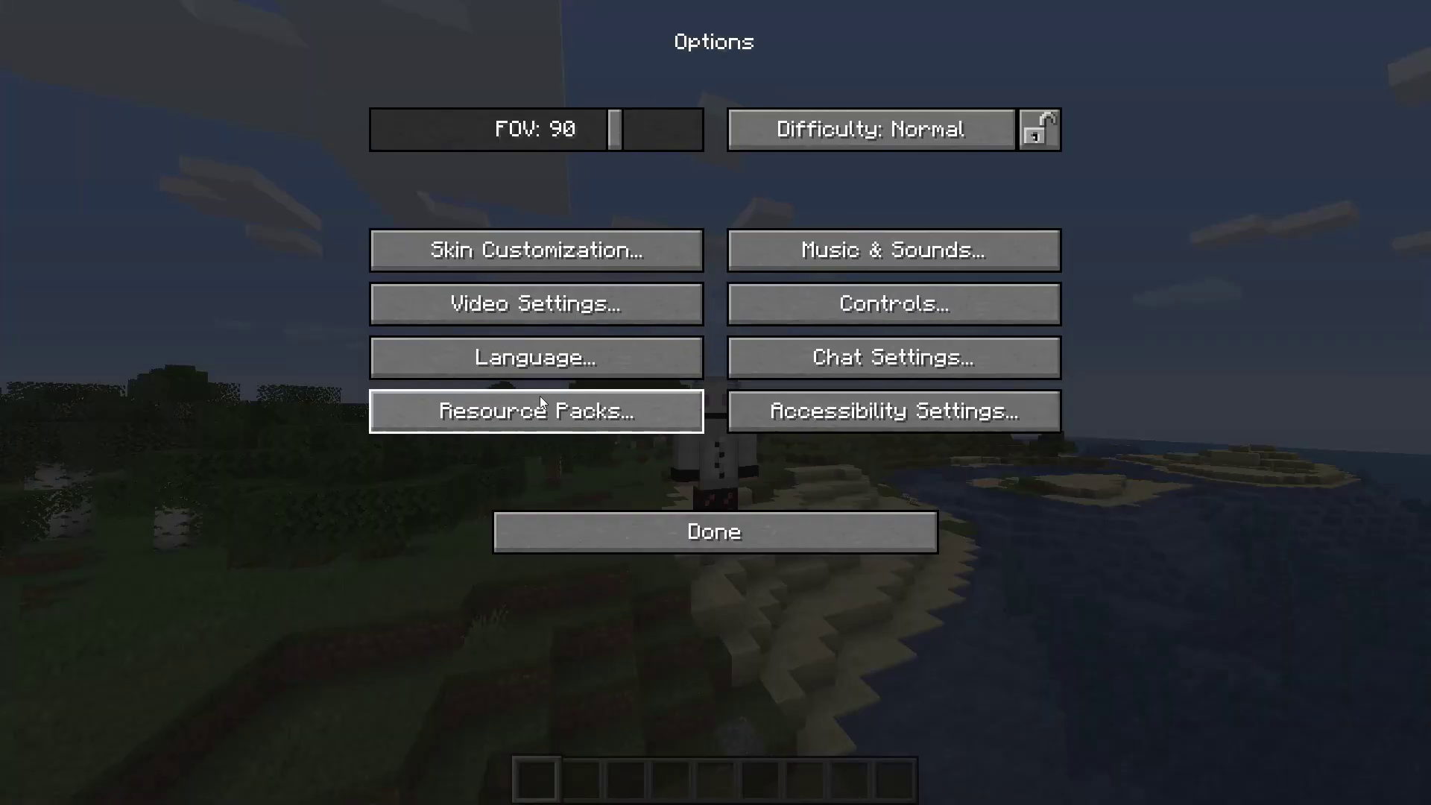
{"action": "left_click", "coordinate": [537, 302]}
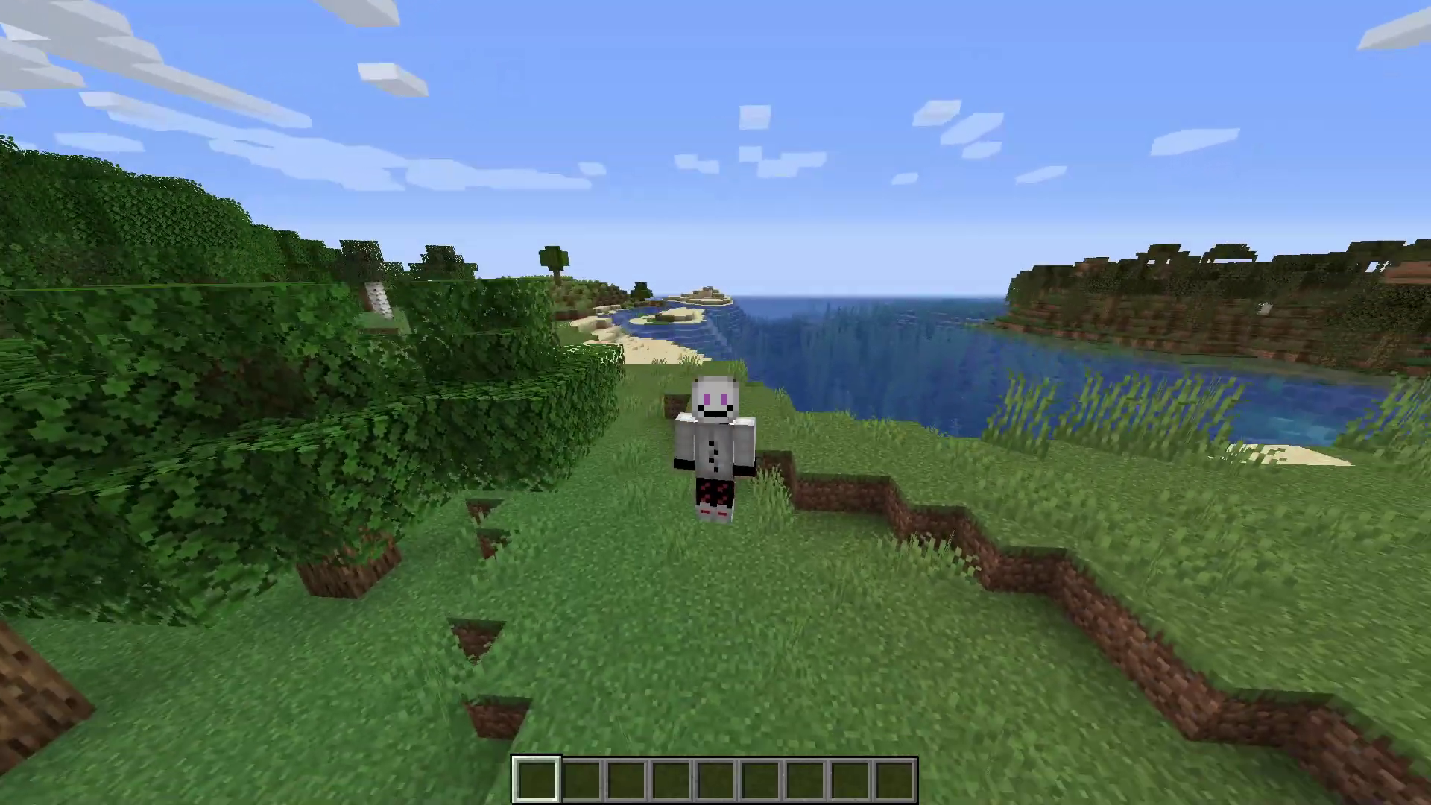
{"action": "key", "text": "Escape"}
{"action": "left_click", "coordinate": [704, 455]}
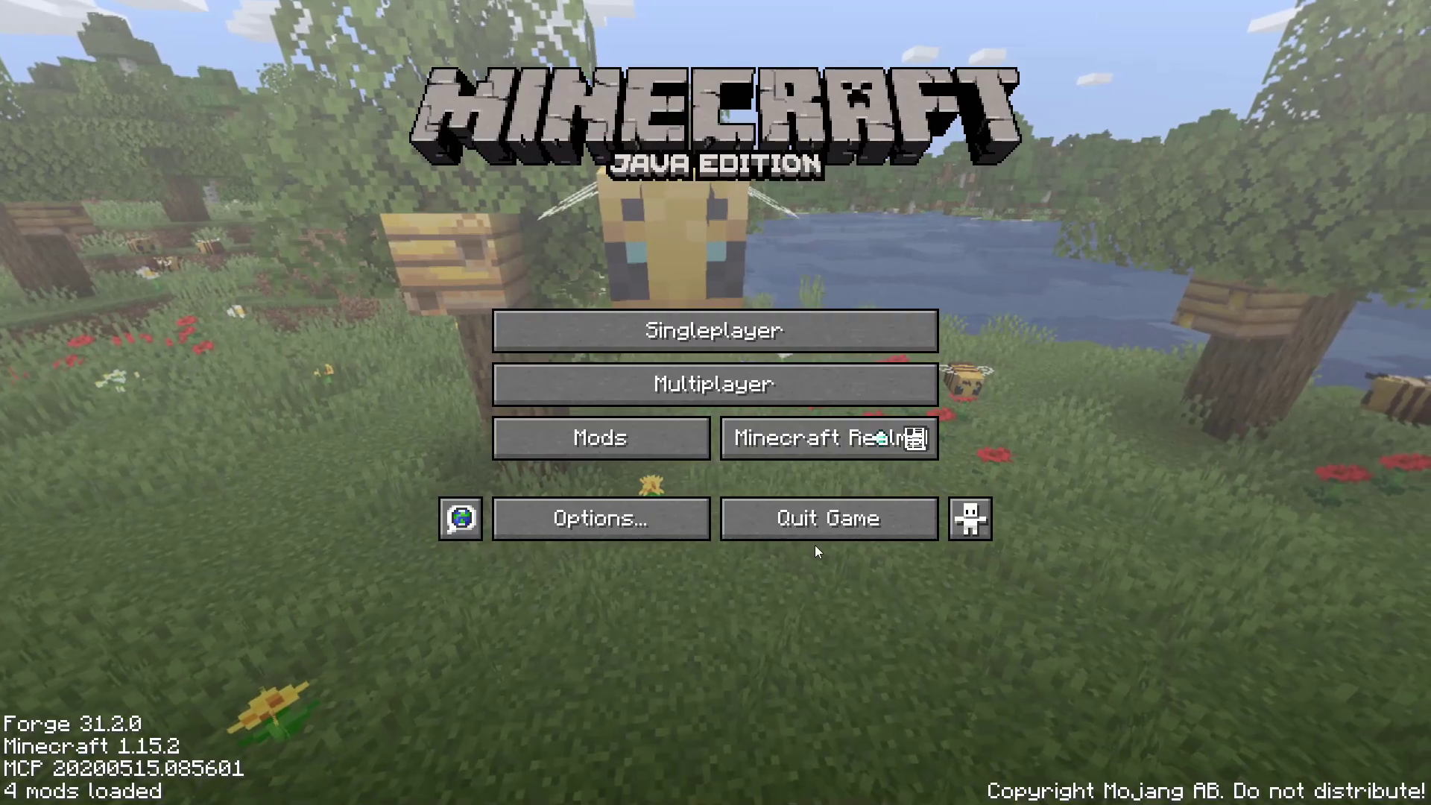
Quit Minecraft to return to MultiMC's instance list
{"action": "left_click", "coordinate": [816, 525]}
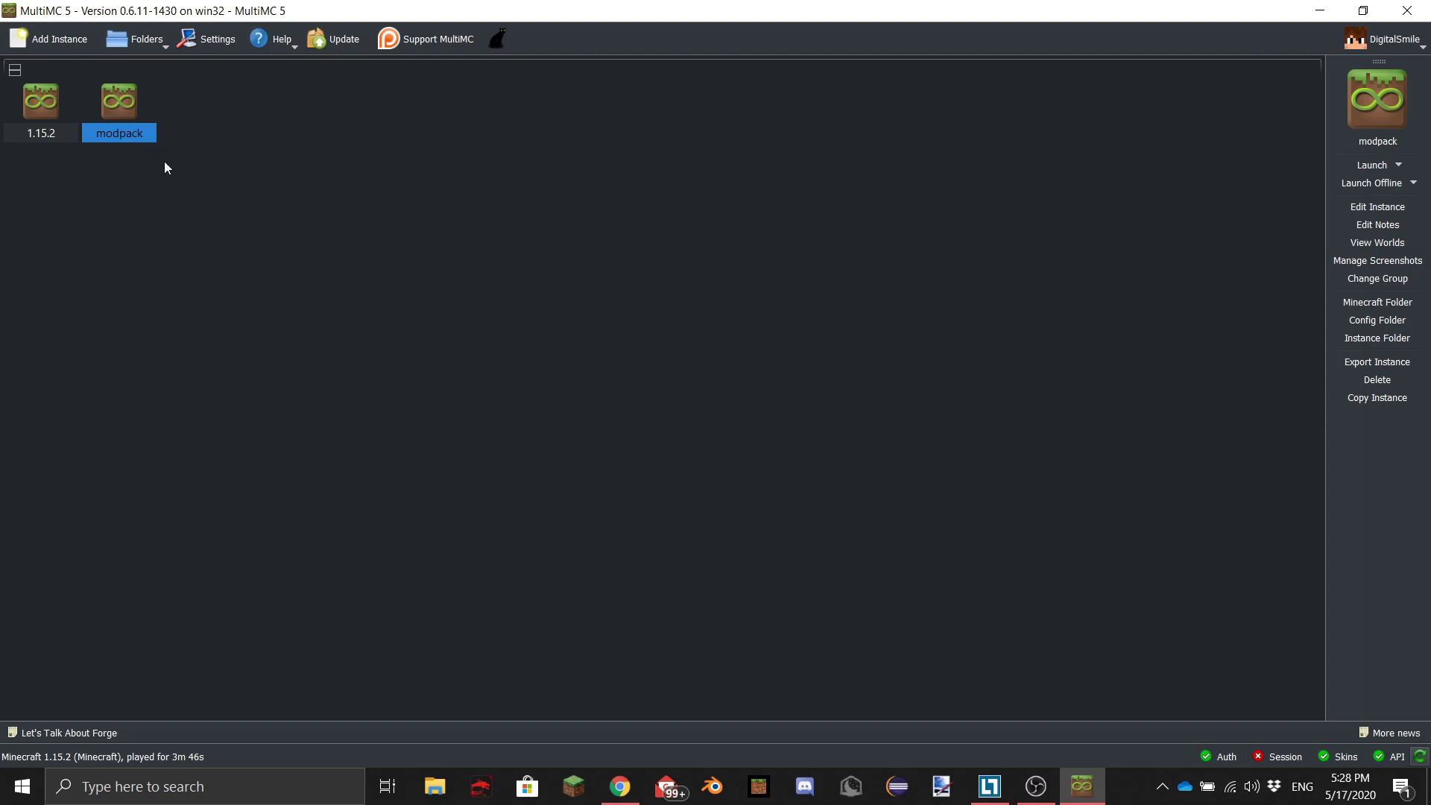
Export the modpack instance with all its files as modpack.zip to the Desktop
{"action": "right_click", "coordinate": [115, 105]}
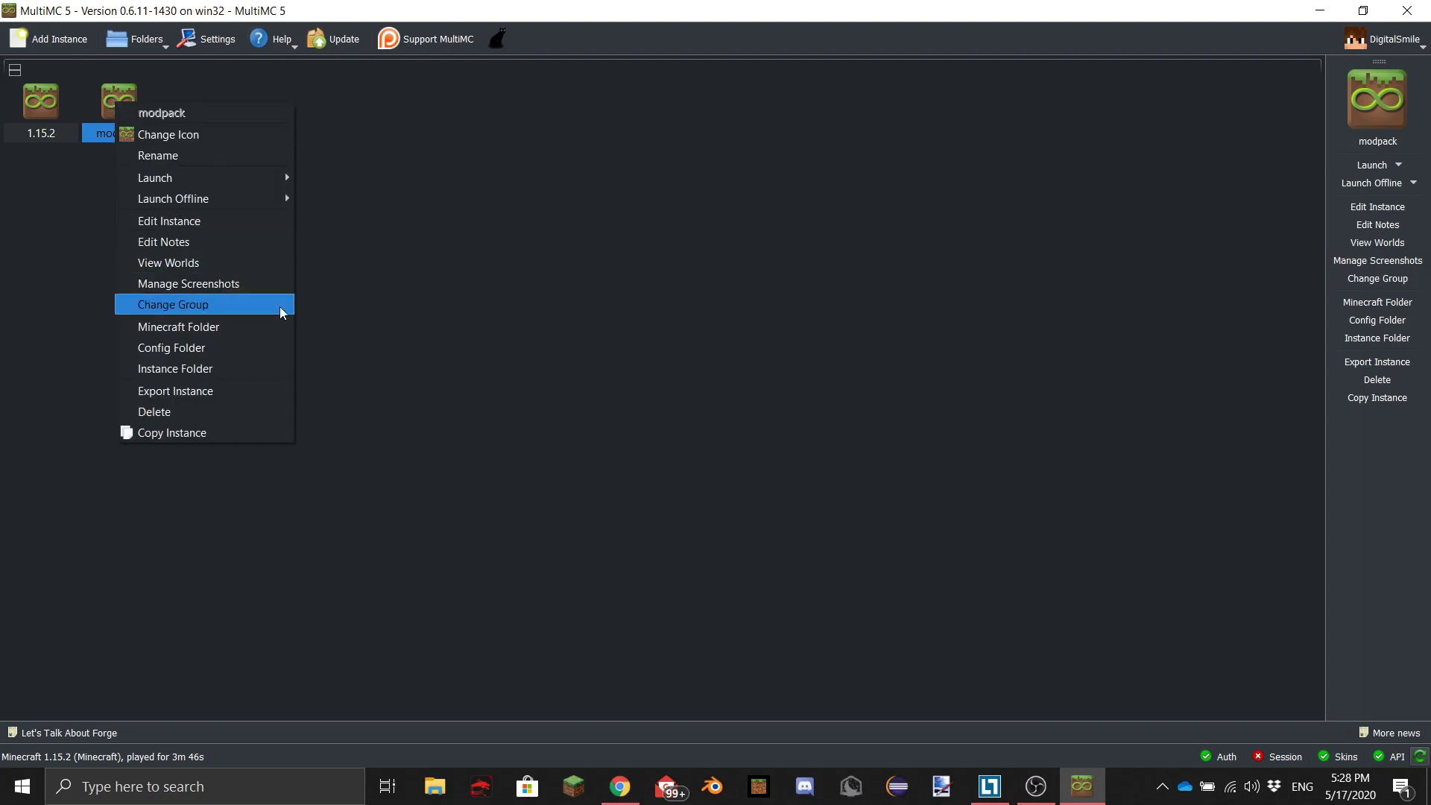
{"action": "left_click", "coordinate": [200, 389]}
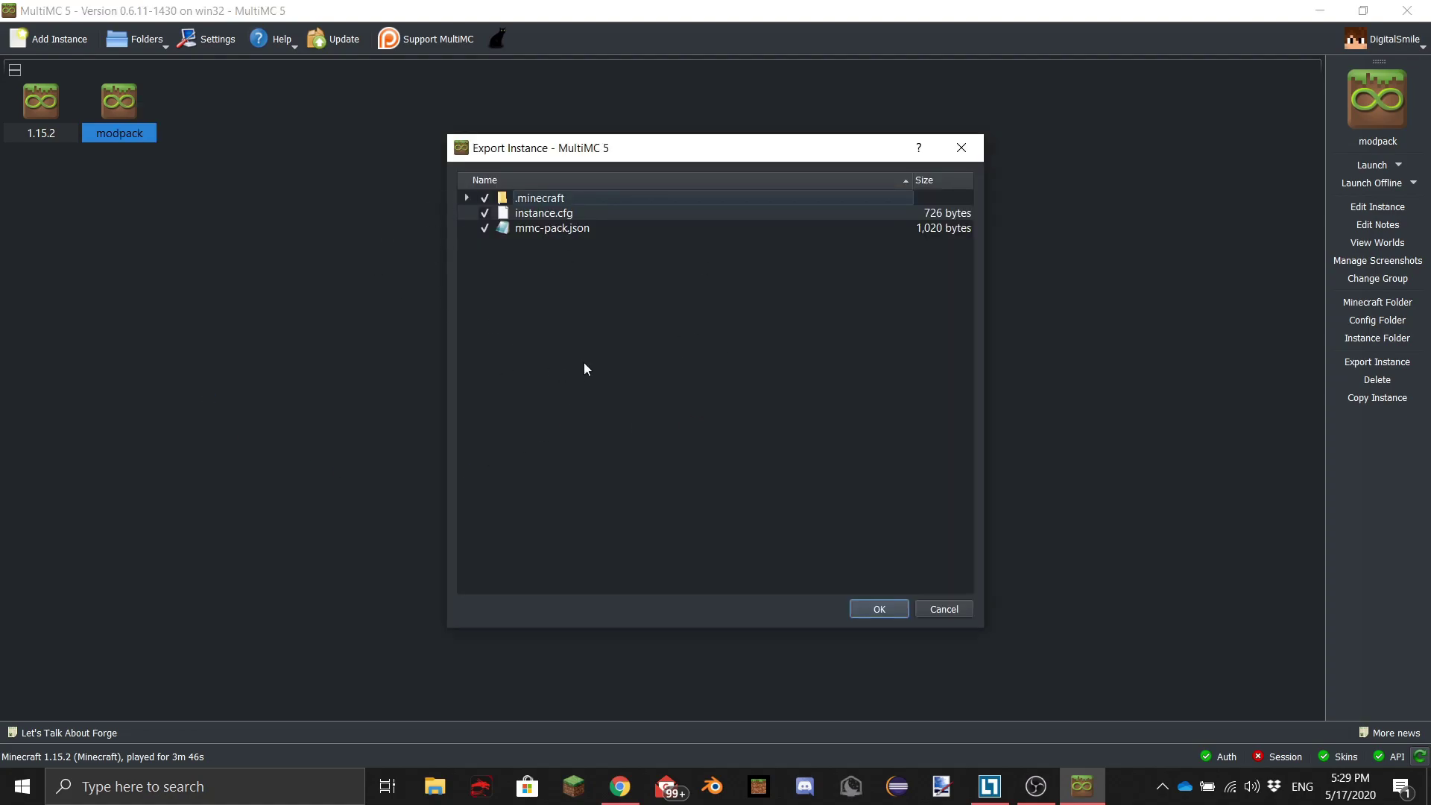
{"action": "left_click", "coordinate": [865, 615]}
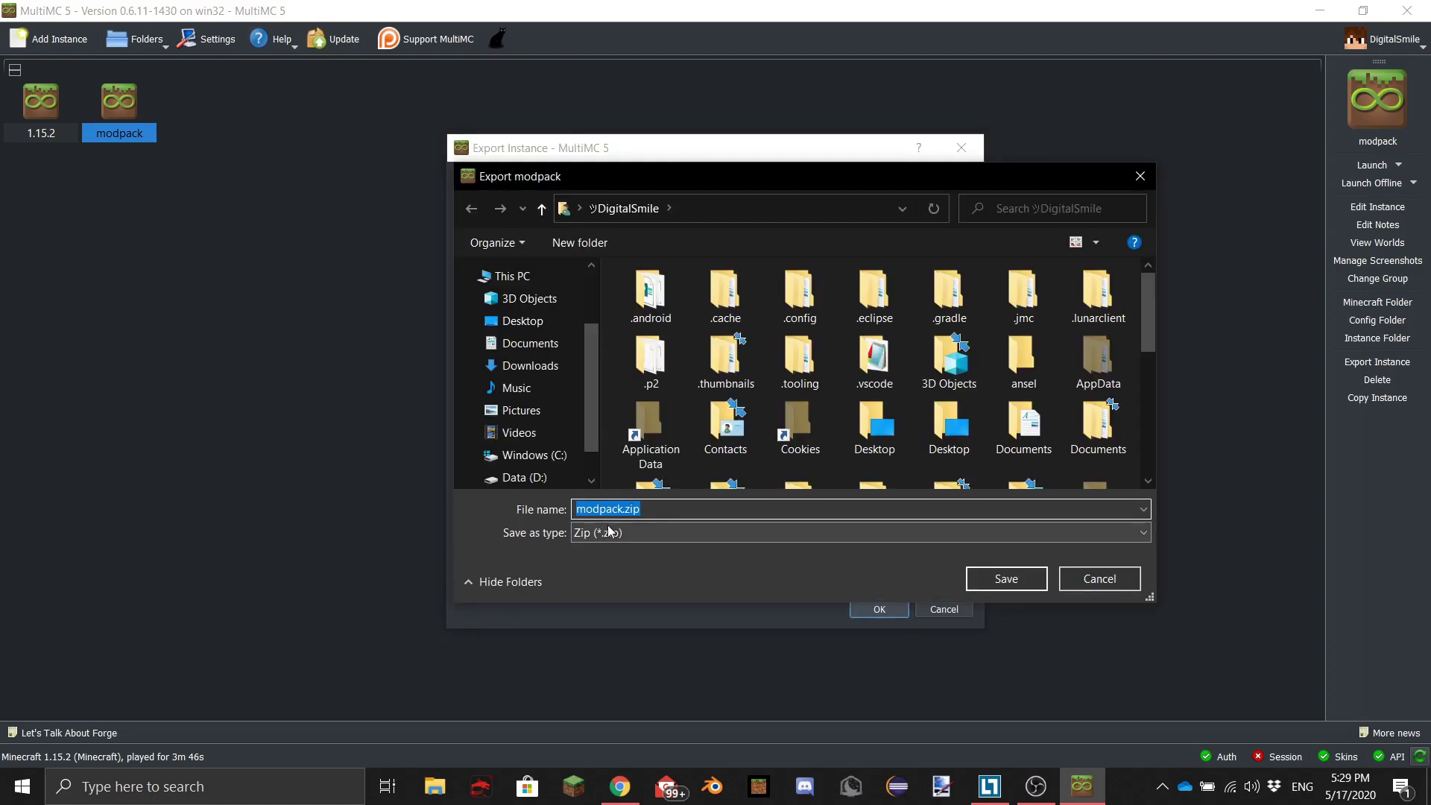
{"action": "left_click", "coordinate": [526, 324]}
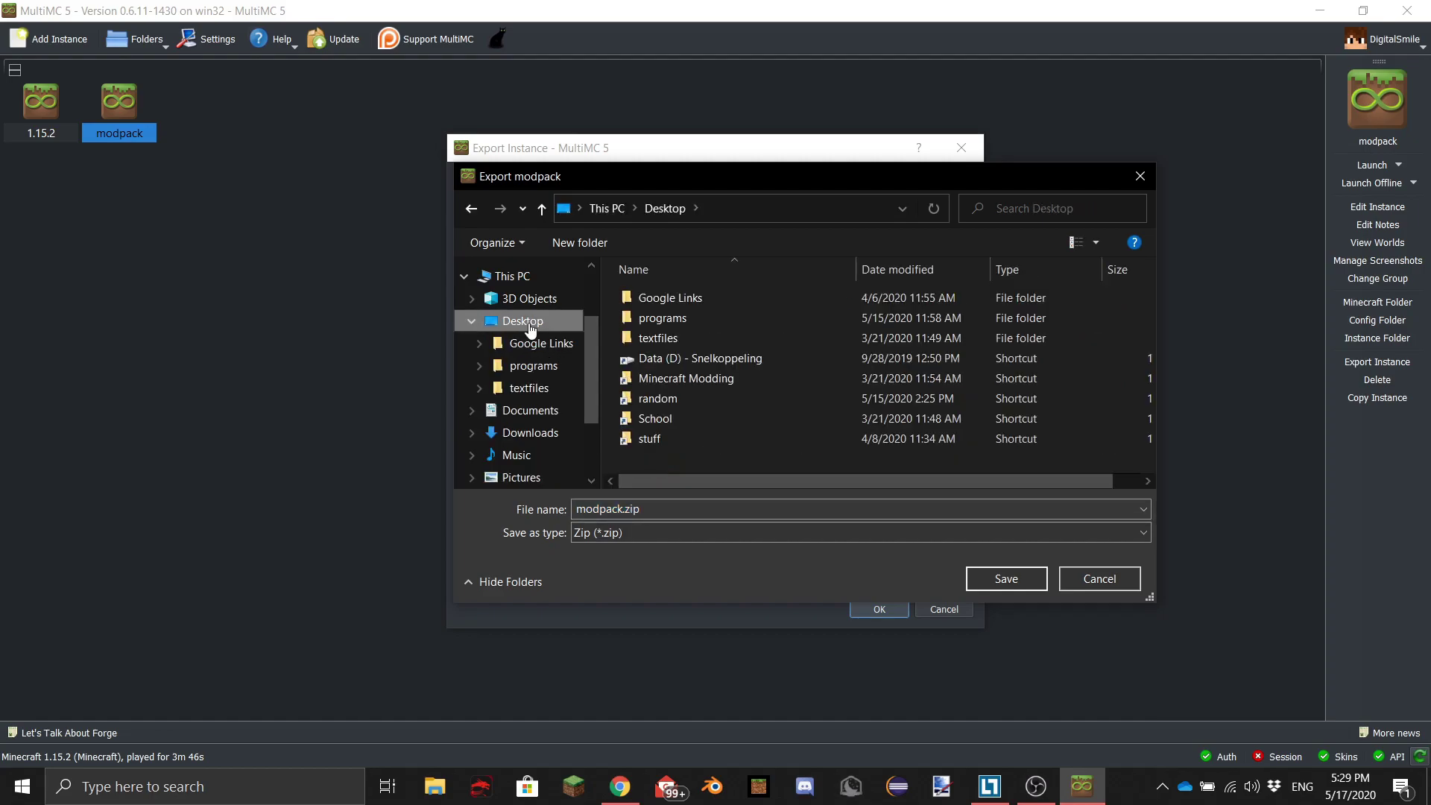
{"action": "left_click", "coordinate": [1006, 579]}
{"action": "left_click", "coordinate": [875, 610]}
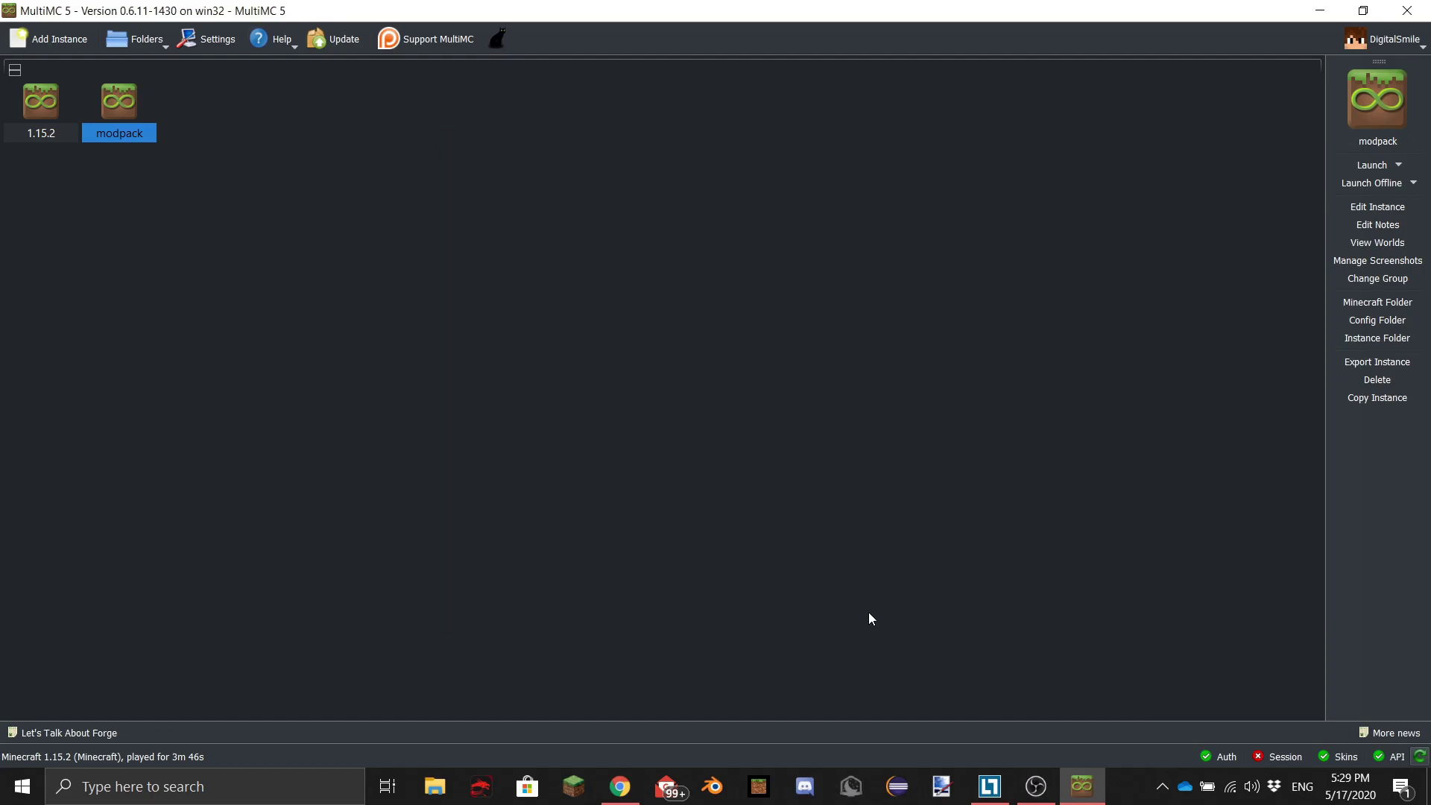
Refresh the desktop, move modpack.zip near the middle, and bring MultiMC back
{"action": "left_click", "coordinate": [1427, 786]}
{"action": "right_click", "coordinate": [526, 606]}
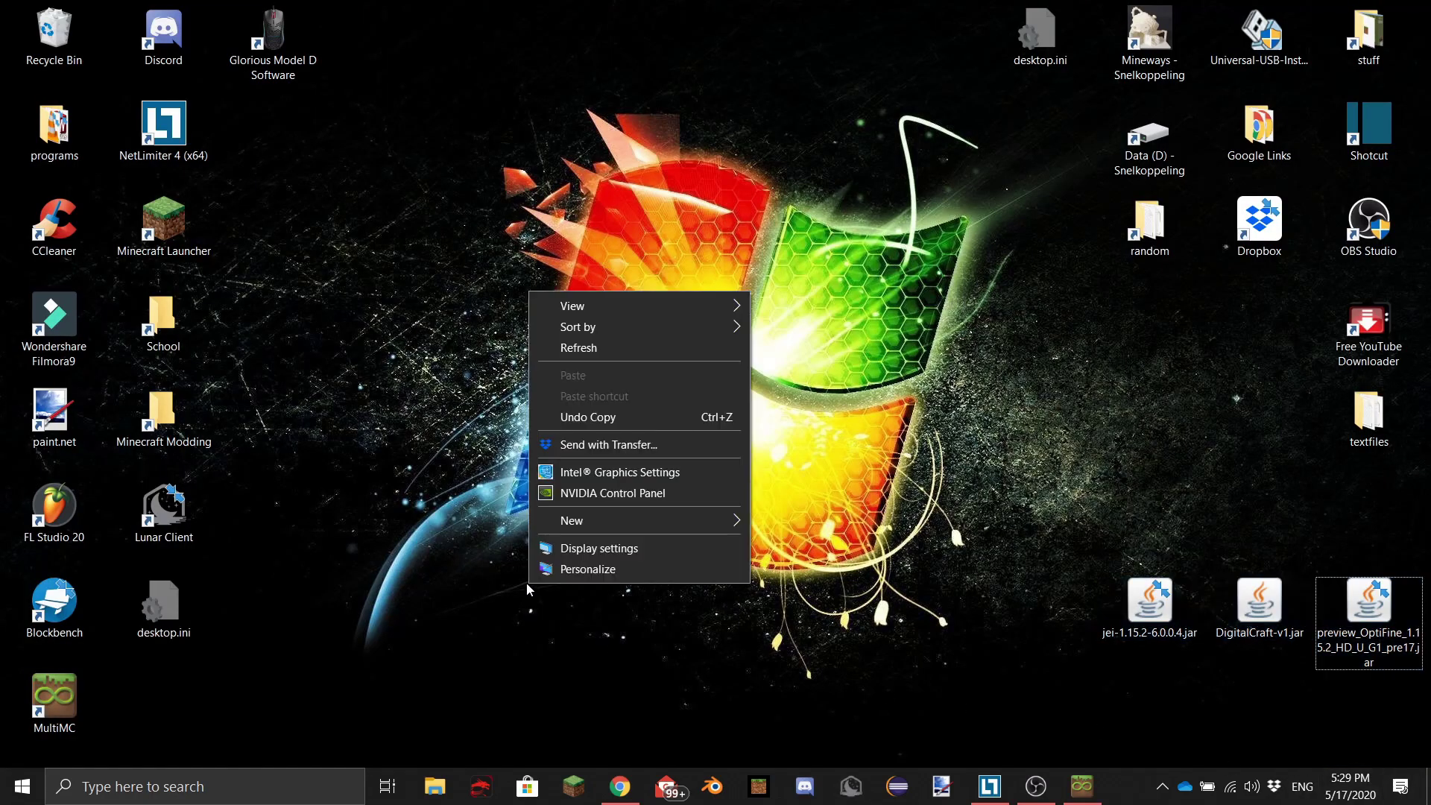
{"action": "left_click", "coordinate": [591, 350]}
{"action": "left_click_drag", "start_coordinate": [188, 704], "coordinate": [446, 734]}
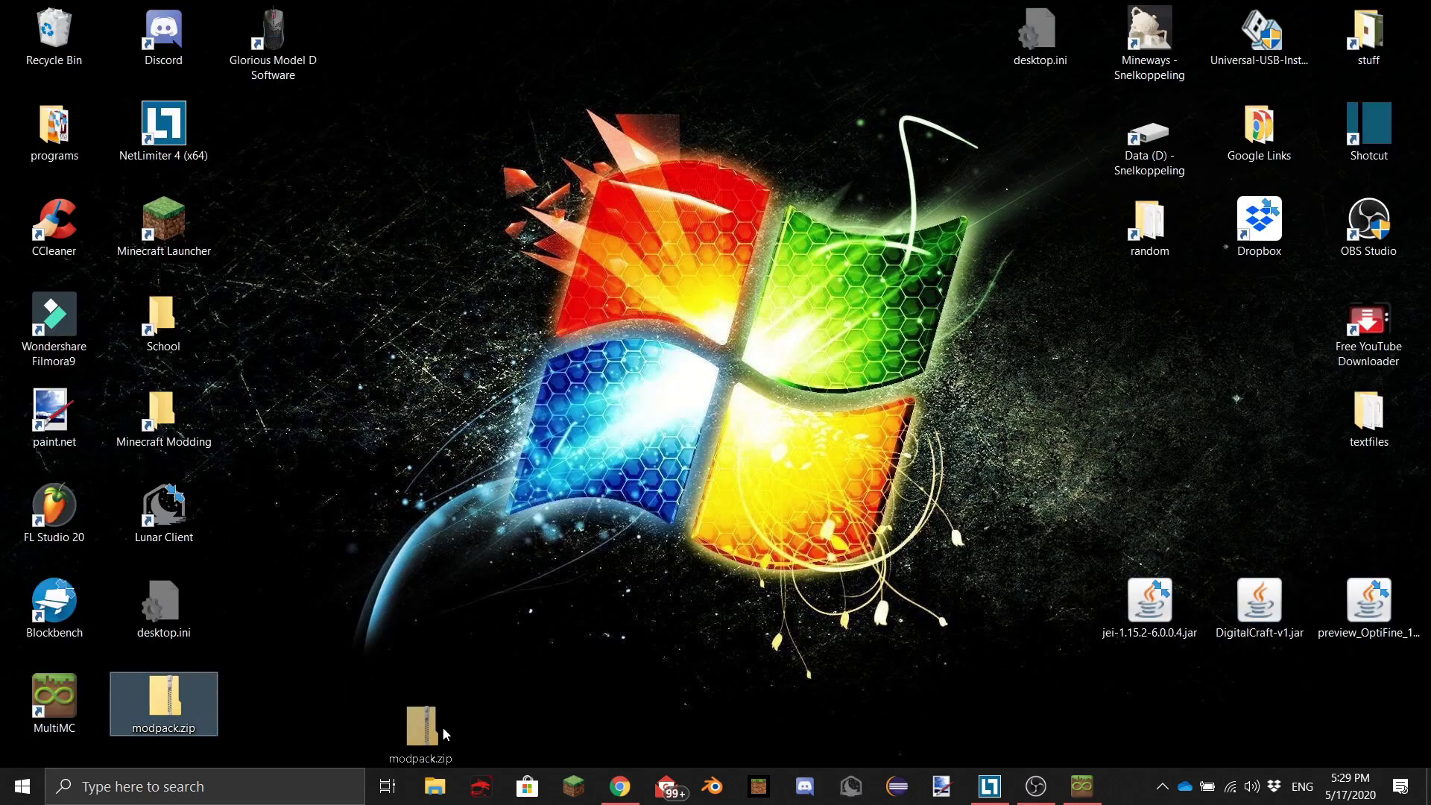
{"action": "left_click_drag", "start_coordinate": [597, 619], "coordinate": [607, 617]}
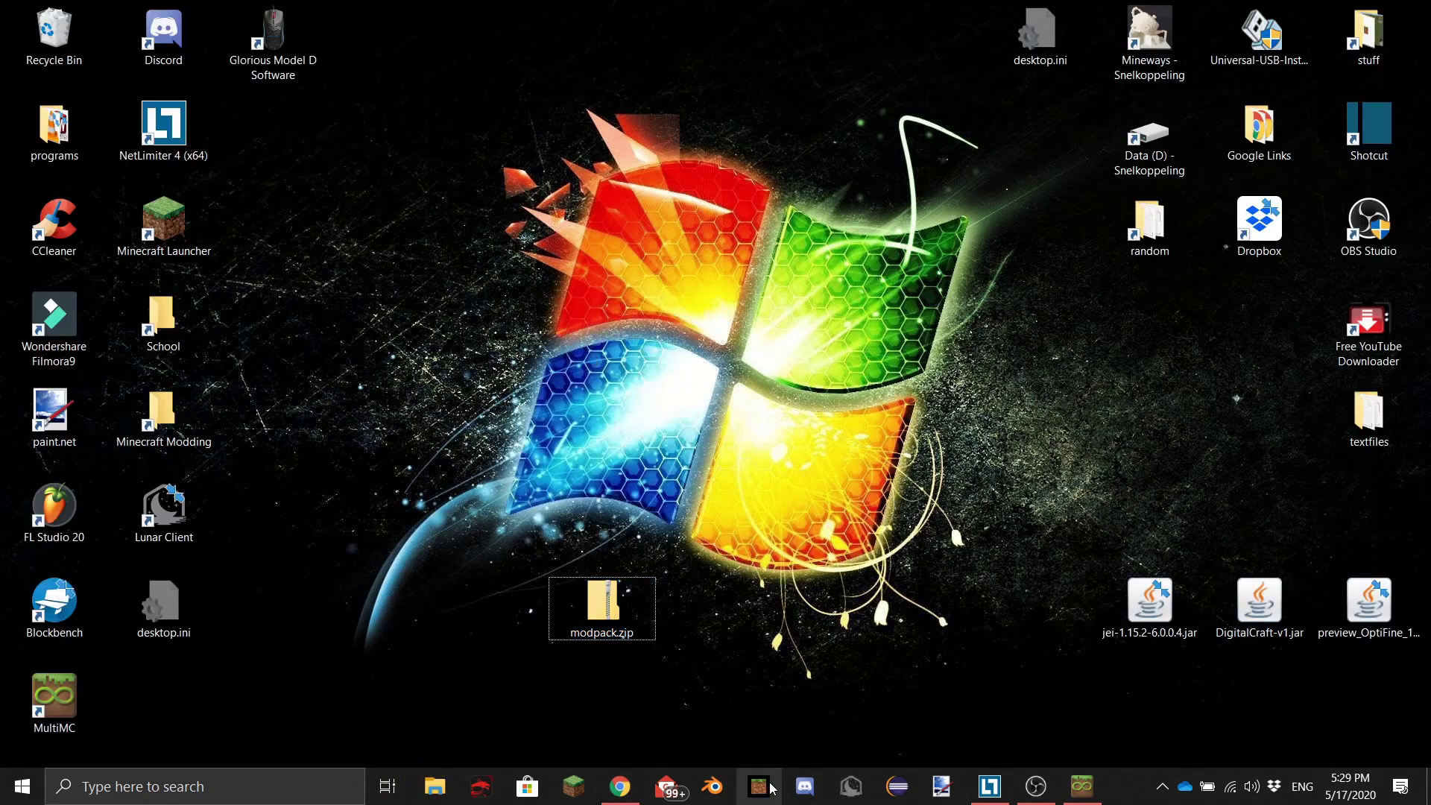
{"action": "left_click", "coordinate": [1081, 787]}
Delete the modpack instance
{"action": "right_click", "coordinate": [109, 94]}
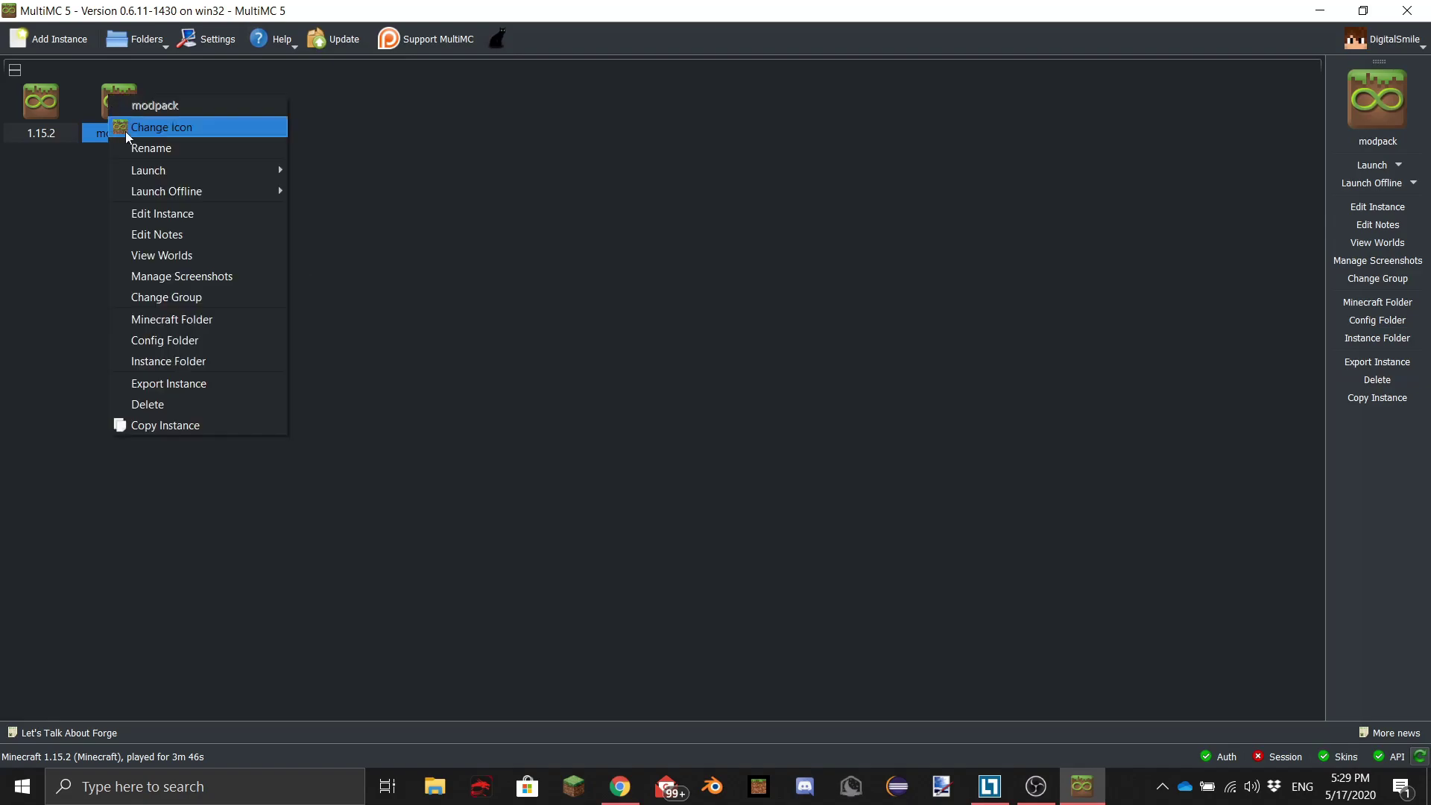
{"action": "left_click", "coordinate": [197, 408]}
{"action": "left_click", "coordinate": [783, 431]}
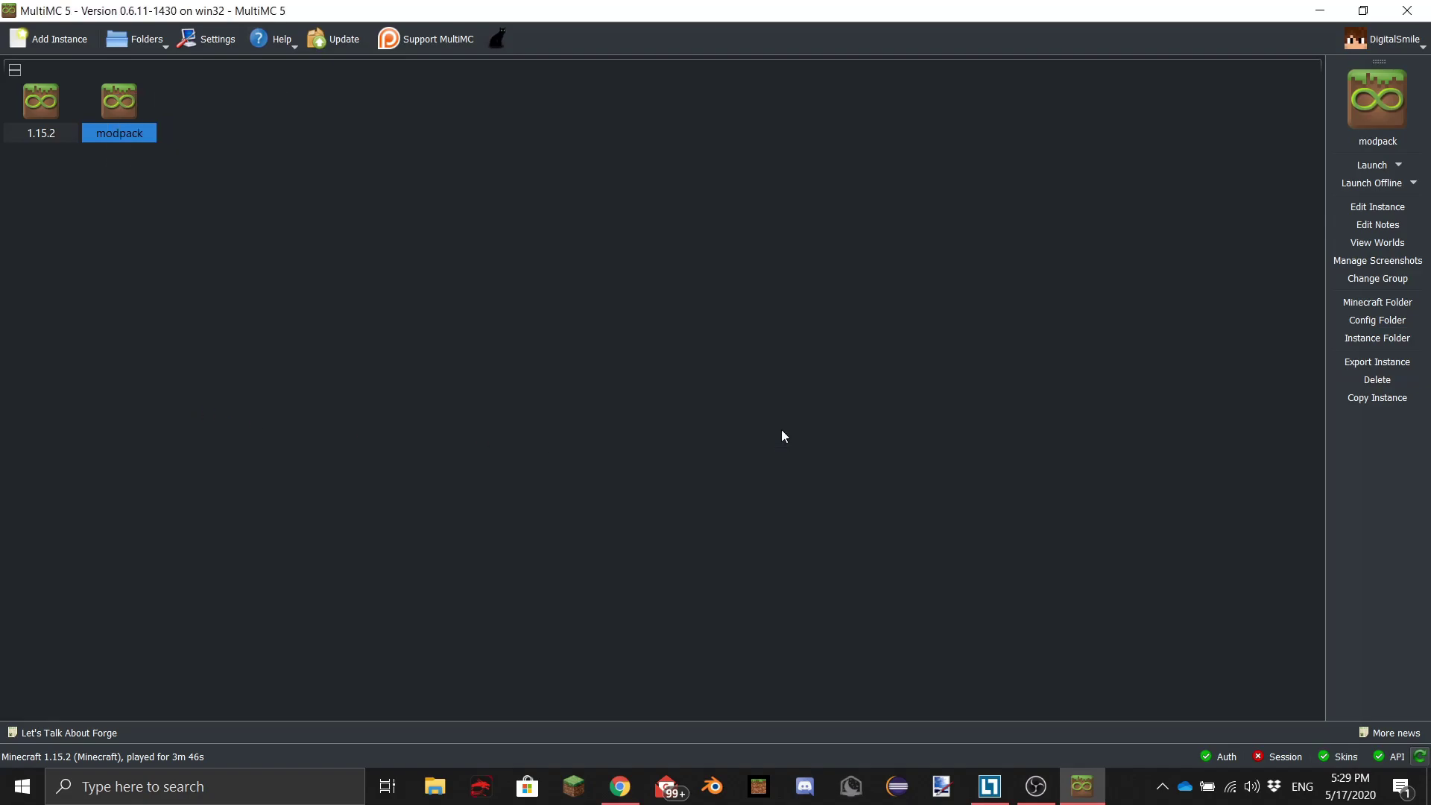
Create a new instance imported from the Desktop's modpack.zip
{"action": "right_click", "coordinate": [390, 288]}
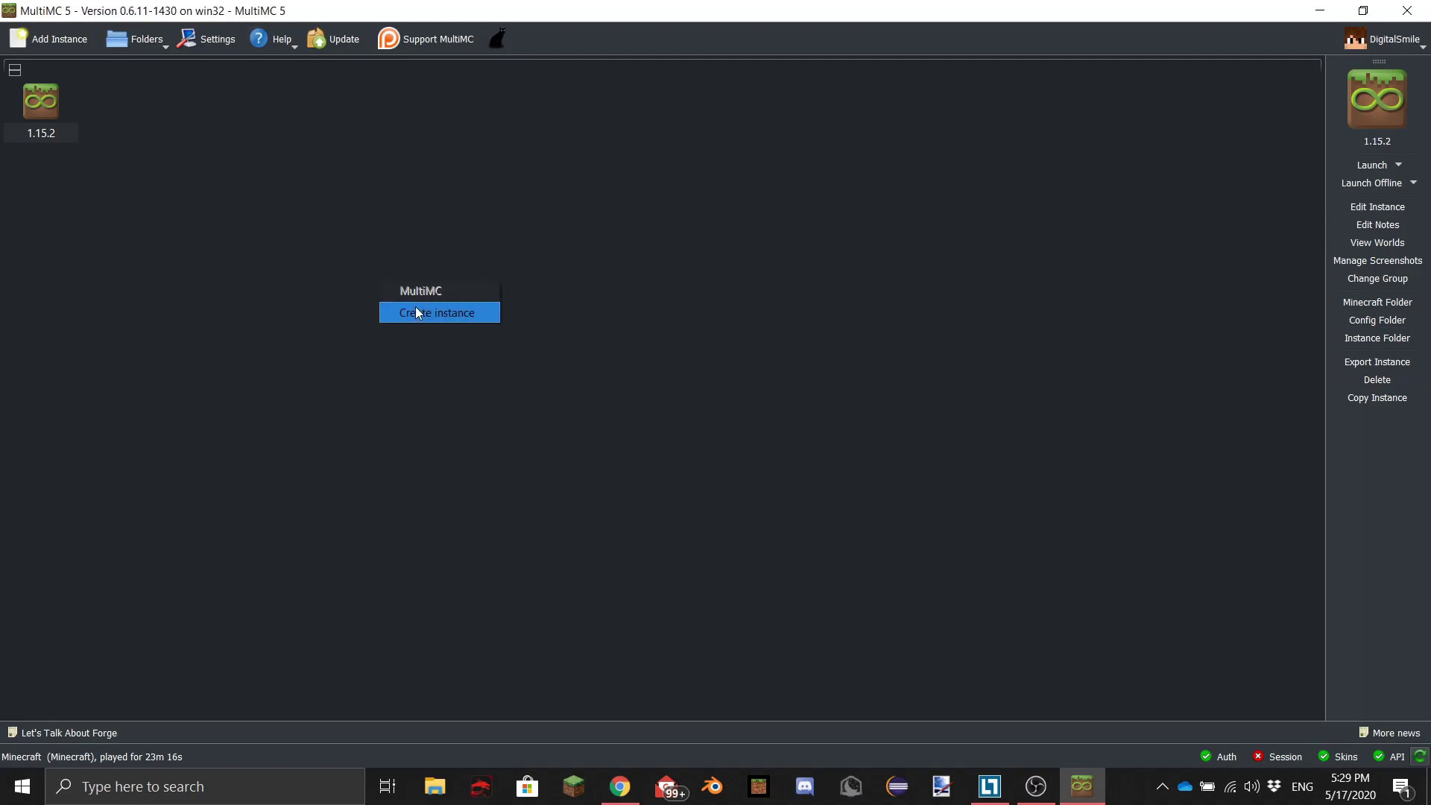
{"action": "left_click", "coordinate": [420, 311]}
{"action": "left_click", "coordinate": [529, 281]}
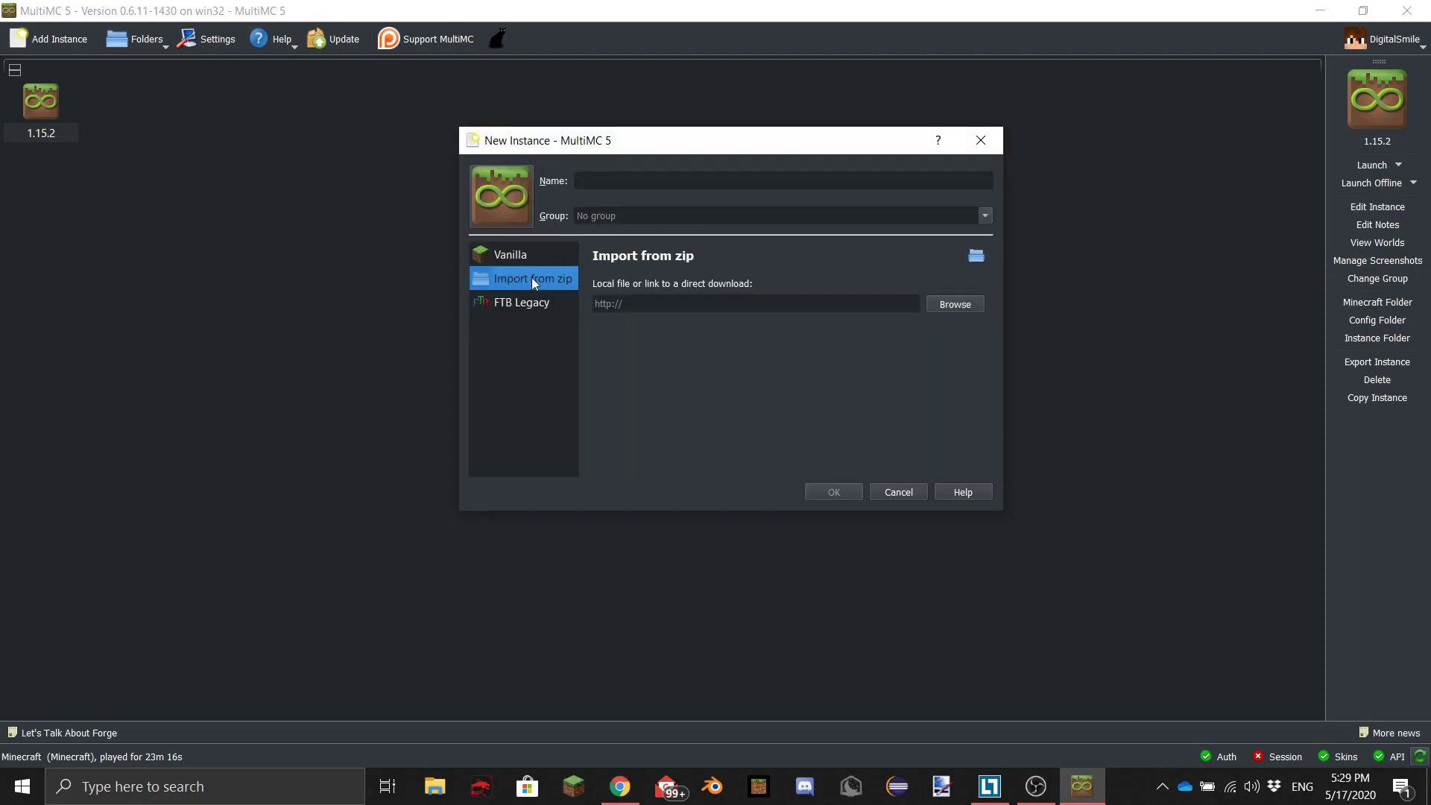
{"action": "left_click", "coordinate": [954, 305]}
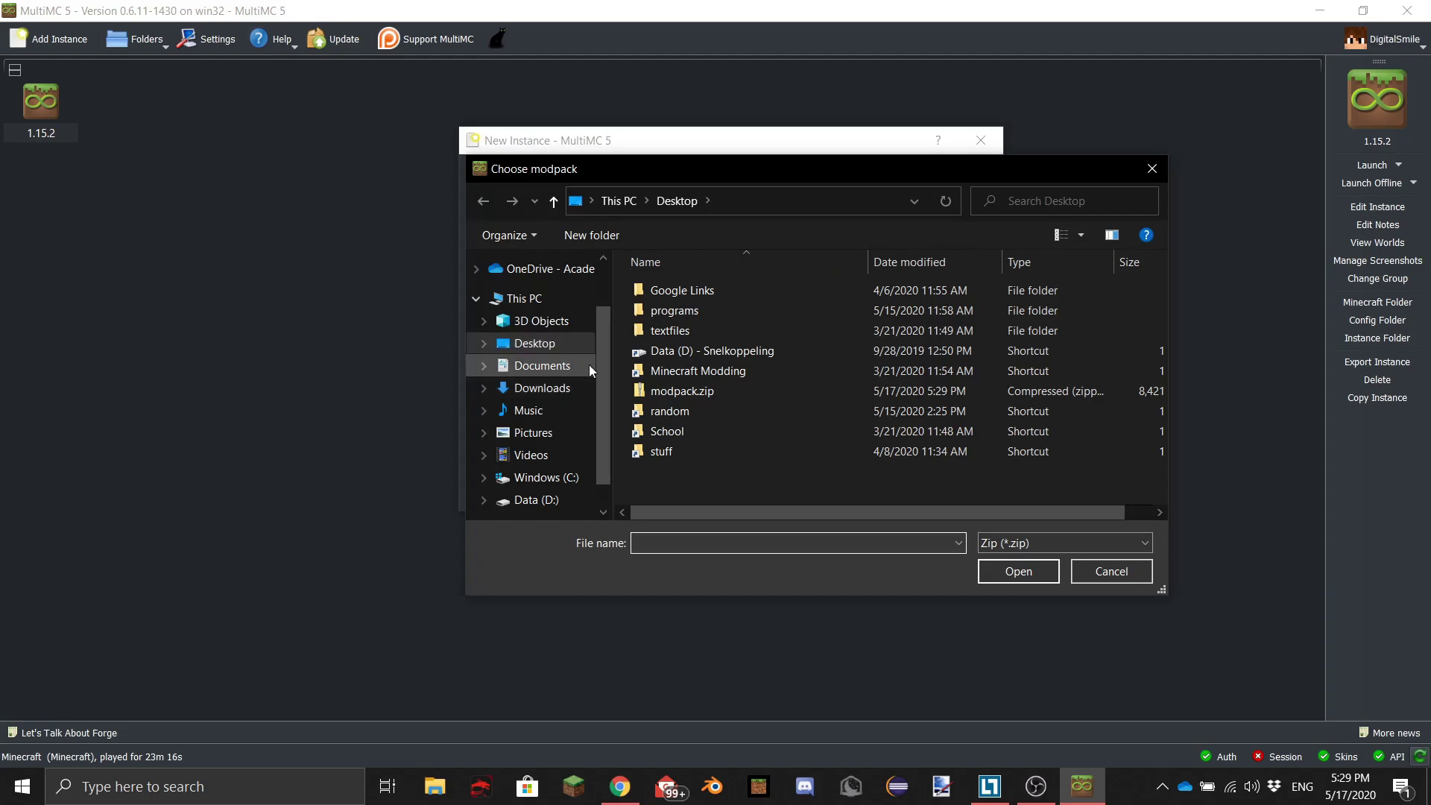
{"action": "left_click", "coordinate": [675, 392]}
{"action": "left_click", "coordinate": [674, 391]}
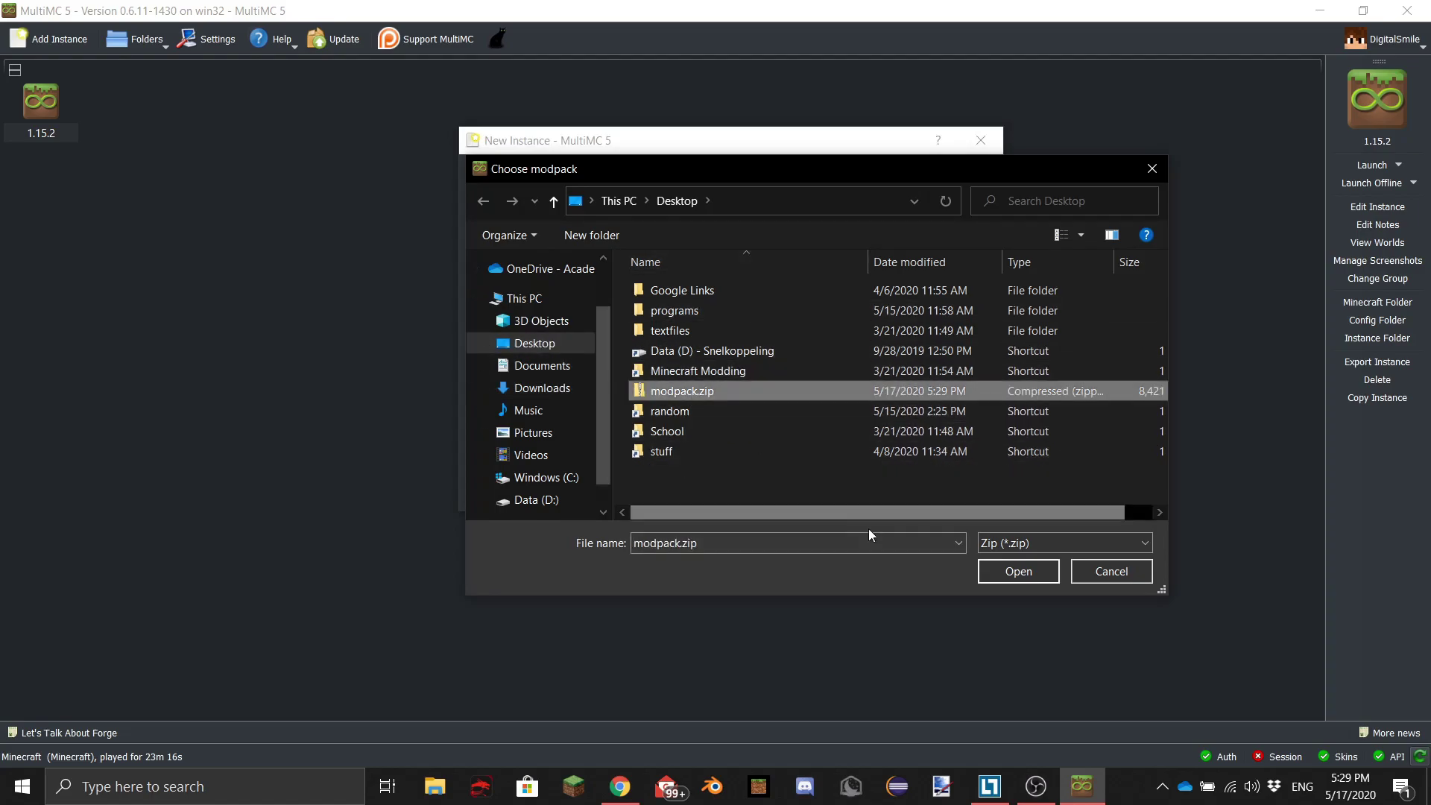
{"action": "left_click", "coordinate": [1018, 571]}
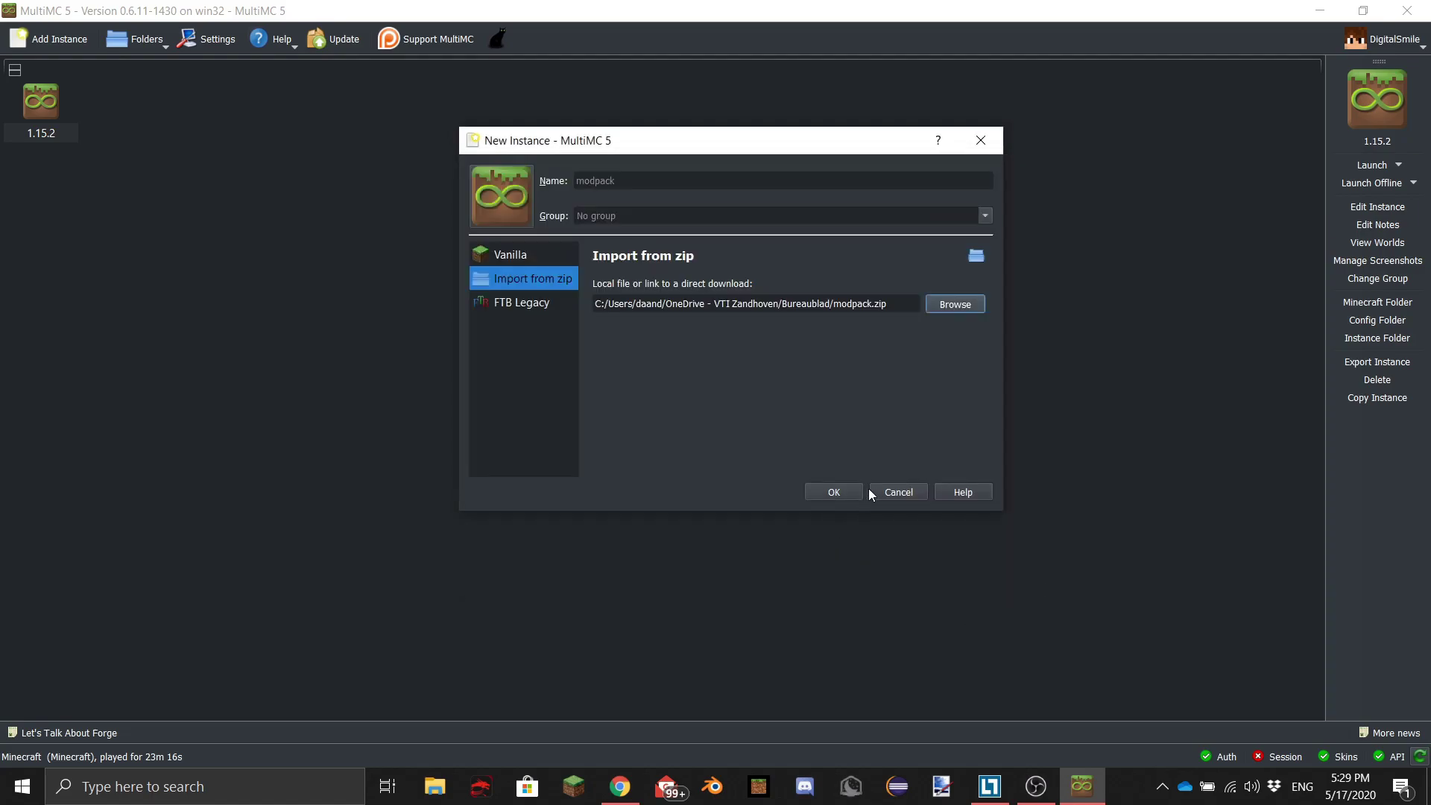
{"action": "left_click", "coordinate": [835, 492]}
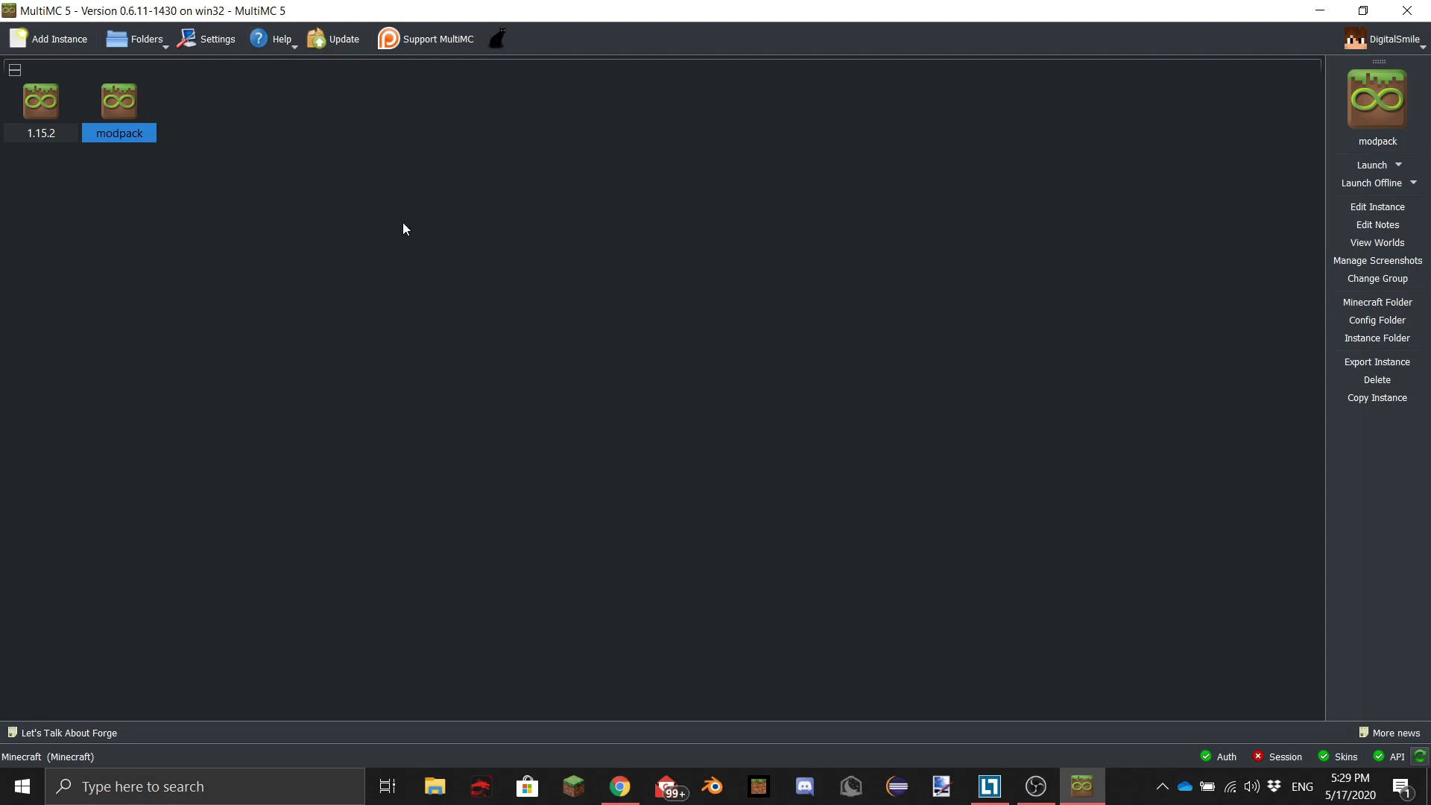
Launch the imported modpack and check its list of loaded mods
{"action": "double_click", "coordinate": [112, 102]}
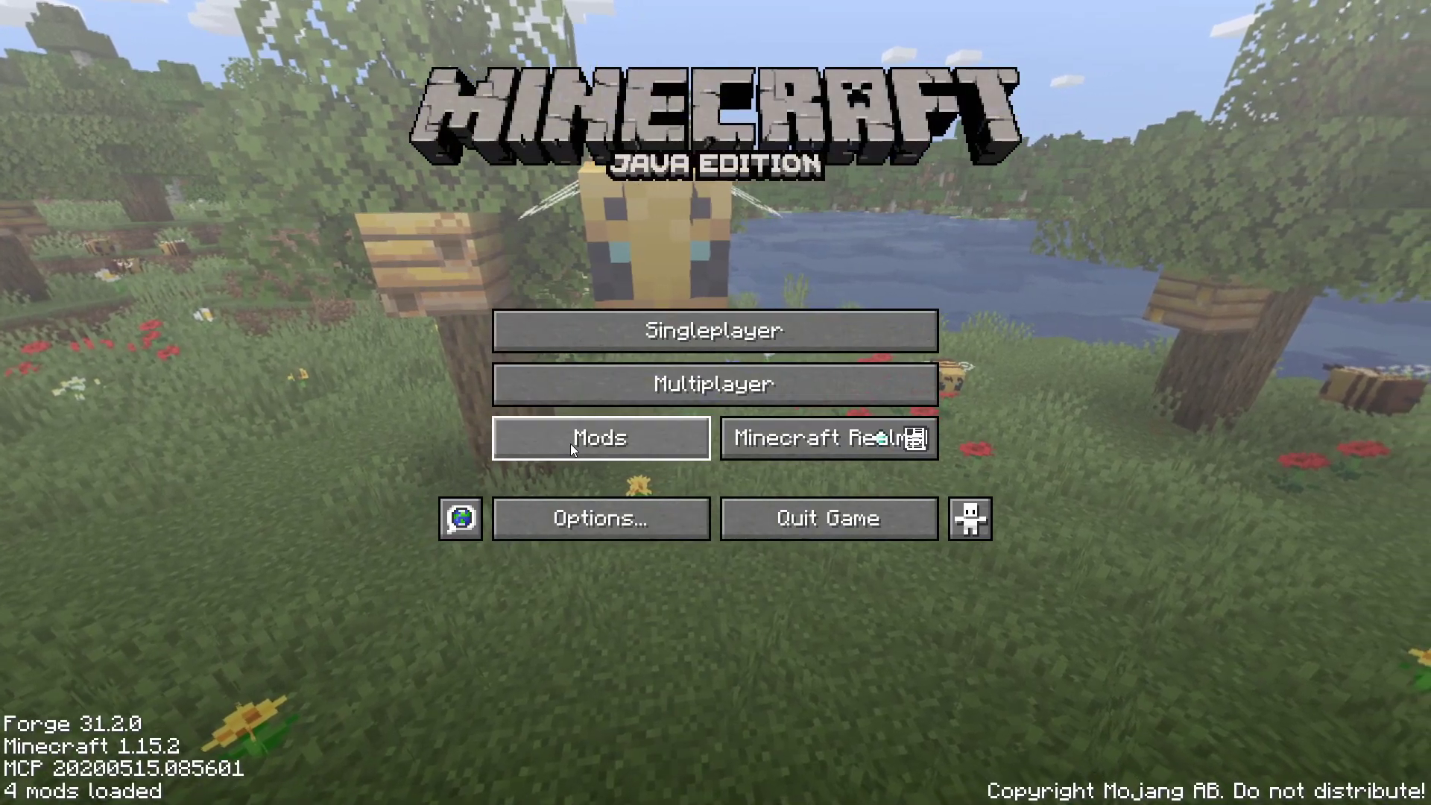
{"action": "left_click", "coordinate": [572, 446]}
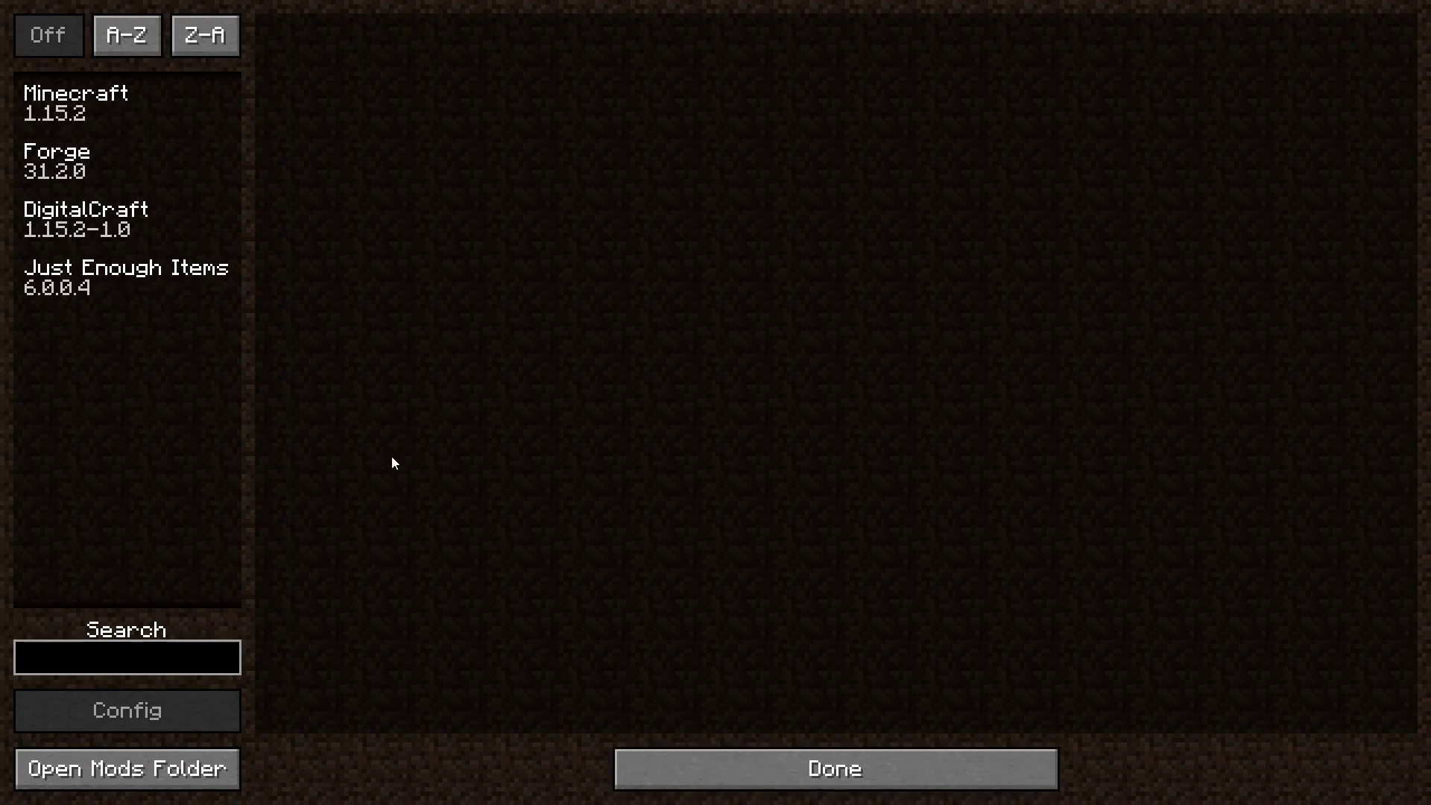
{"action": "left_click", "coordinate": [826, 768]}
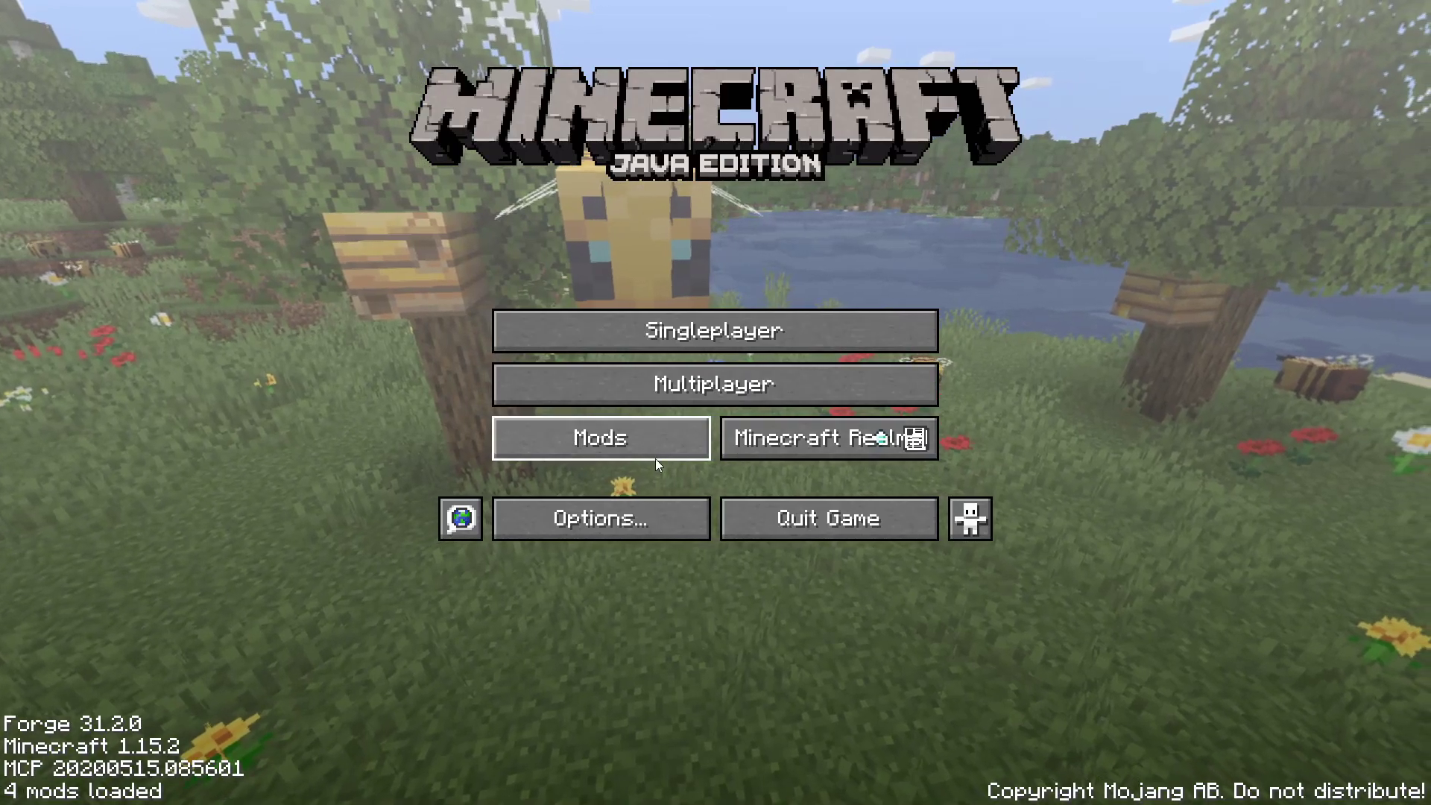
Look through Options and Video Settings, then return to the title screen
{"action": "left_click", "coordinate": [566, 514]}
{"action": "left_click", "coordinate": [530, 311]}
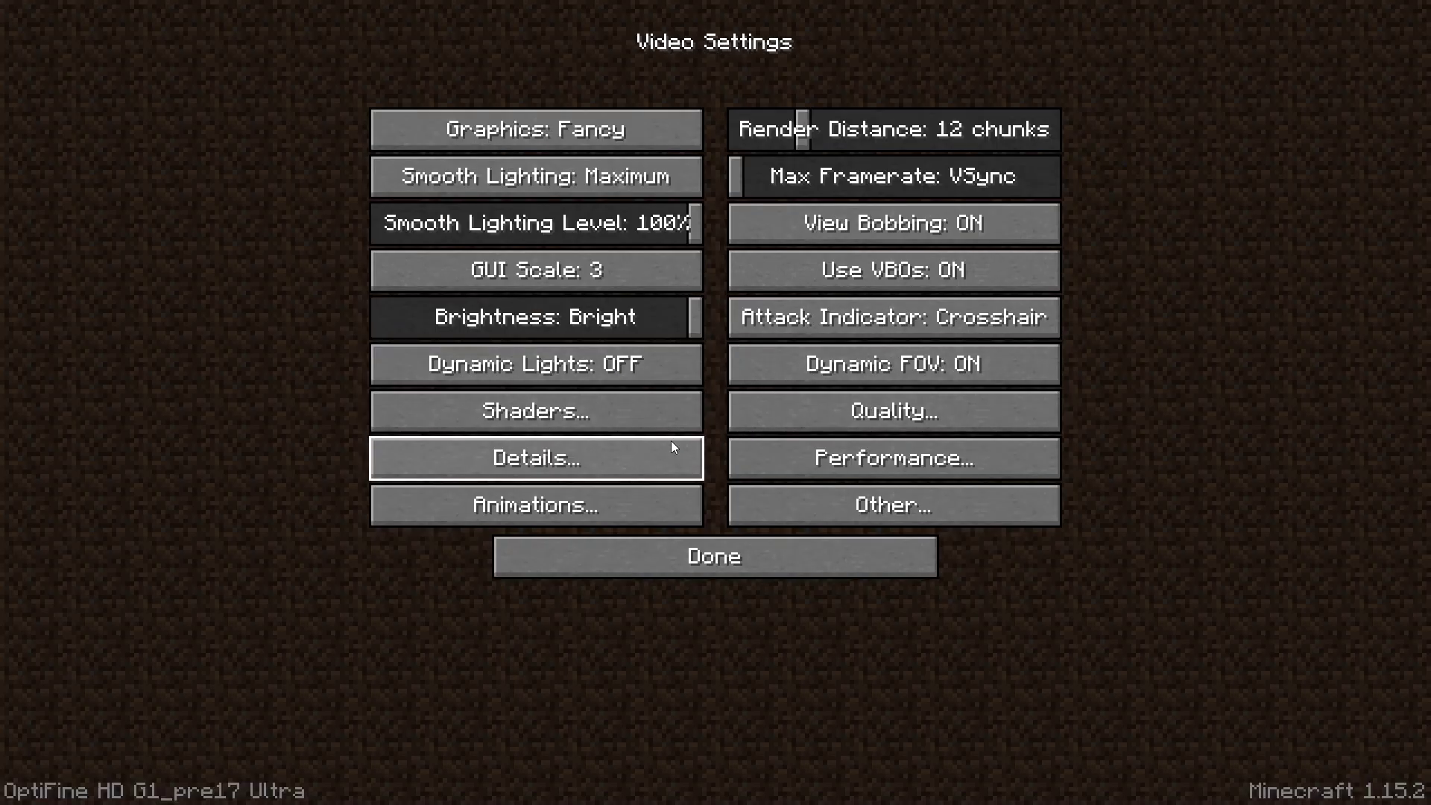
{"action": "left_click", "coordinate": [741, 553]}
{"action": "left_click", "coordinate": [775, 530]}
Load the test world from the singleplayer world list
{"action": "left_click", "coordinate": [774, 344]}
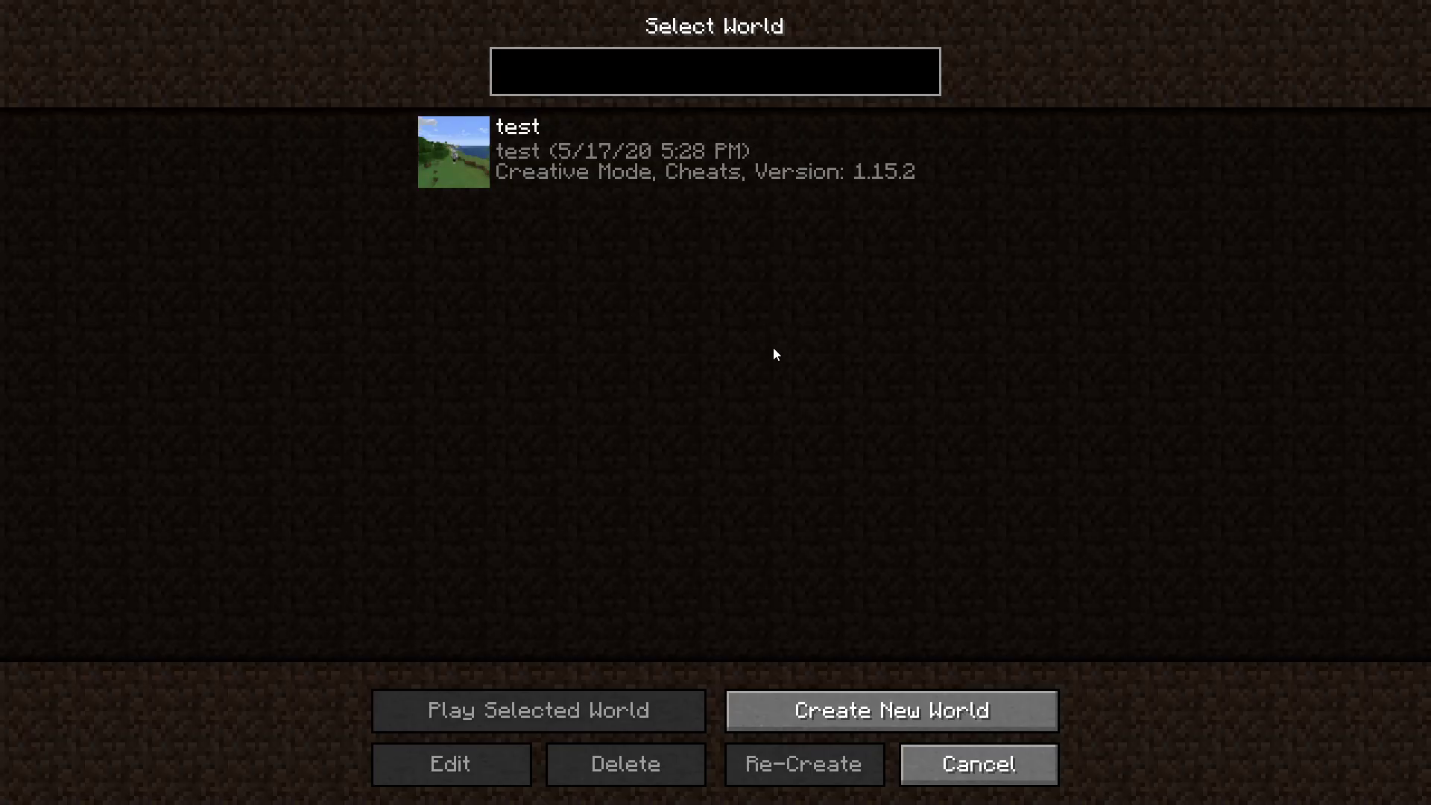
{"action": "mouse_move", "coordinate": [562, 177]}
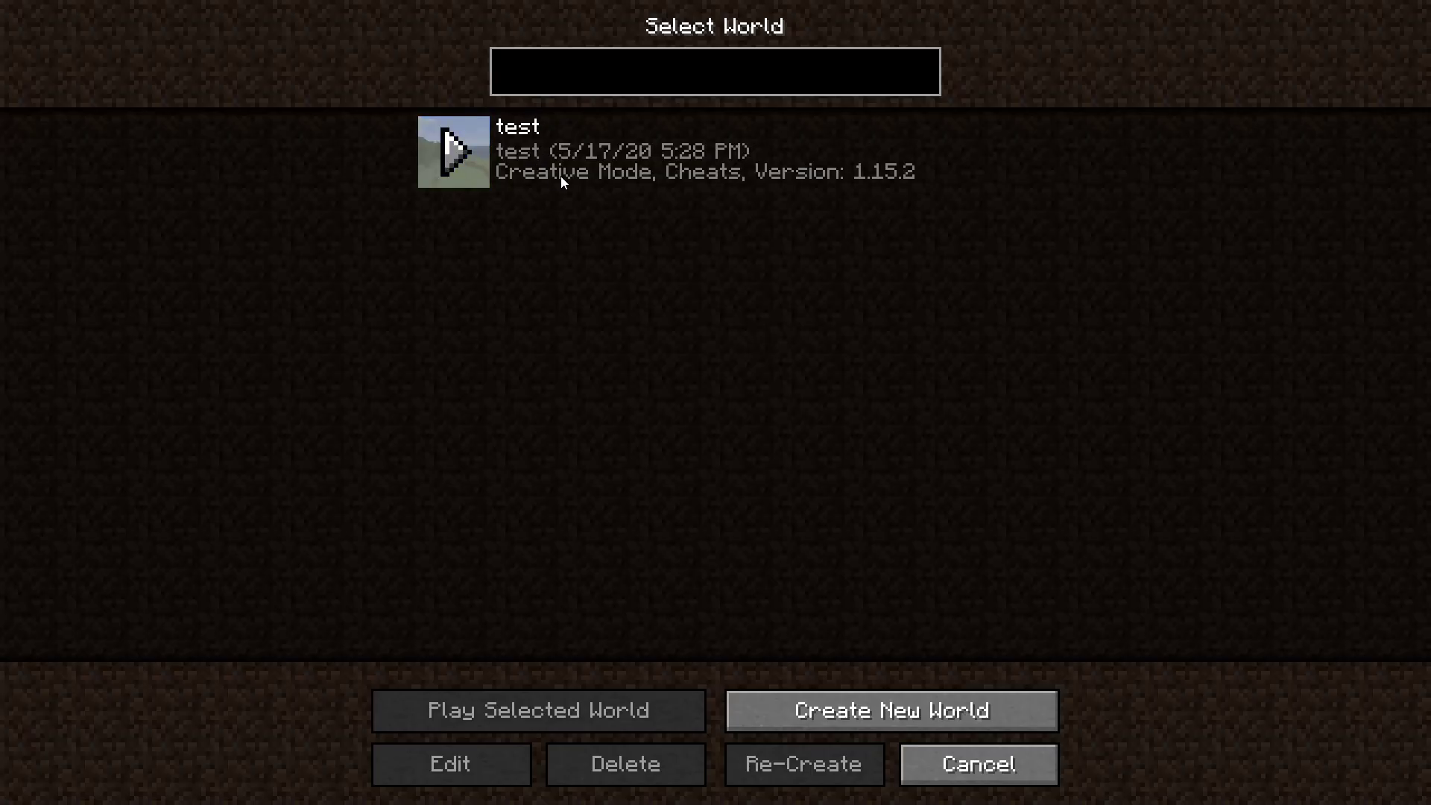
{"action": "left_click", "coordinate": [486, 170]}
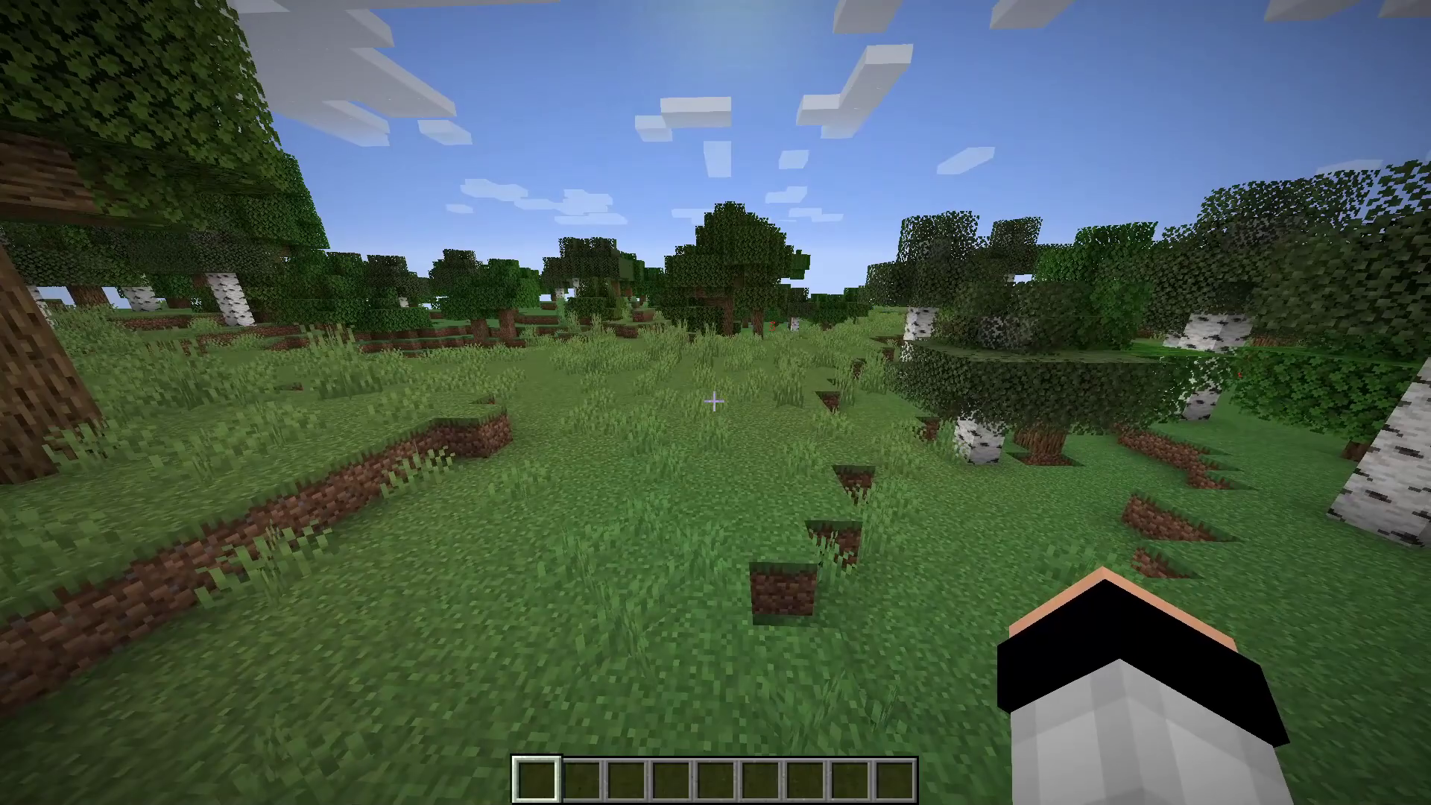
Open the creative inventory and page JEI's item list to its last page, 6/6
{"action": "key", "text": "e"}
{"action": "left_click", "coordinate": [1404, 27]}
{"action": "left_click", "coordinate": [1404, 26]}
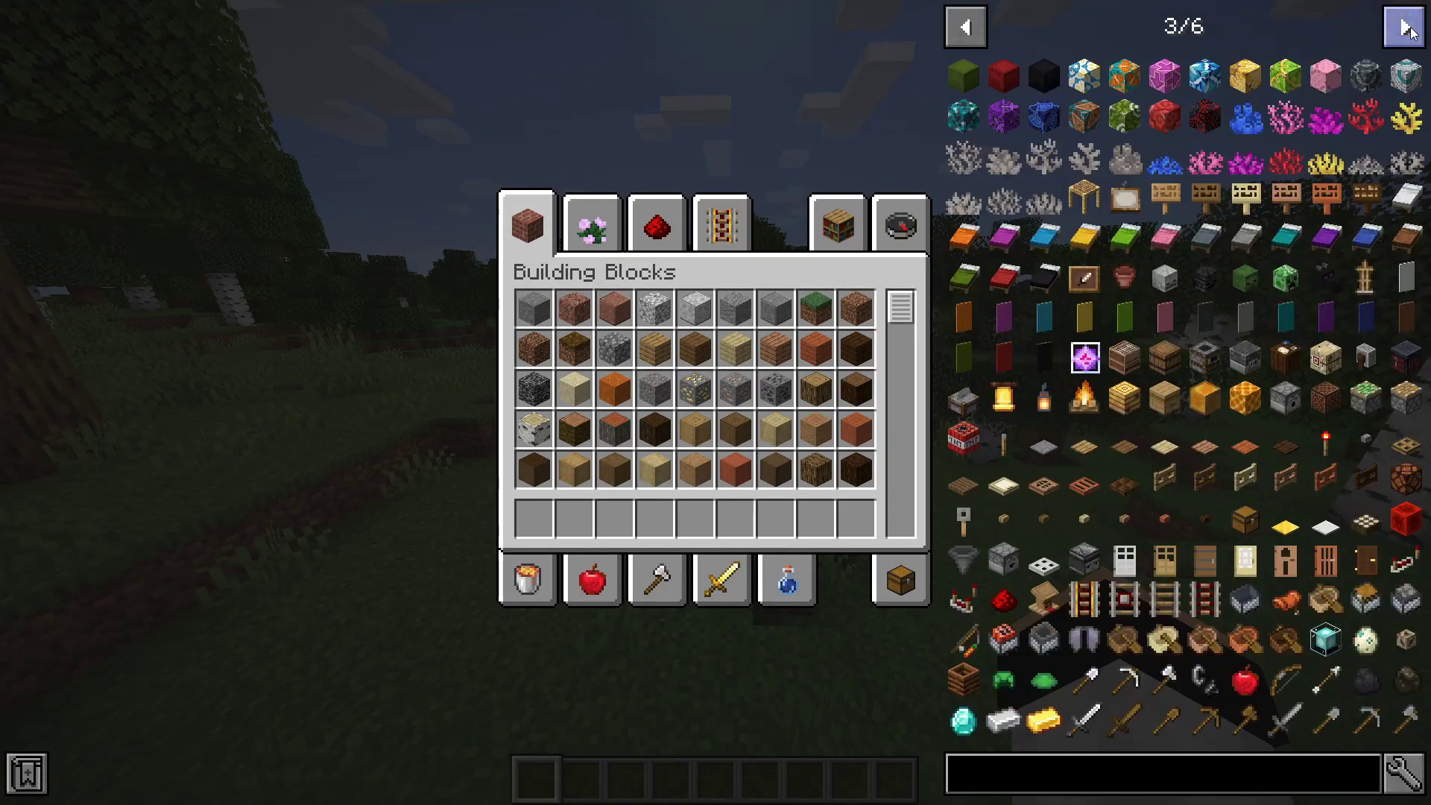
{"action": "left_click", "coordinate": [1404, 27]}
{"action": "left_click", "coordinate": [1404, 27]}
{"action": "left_click", "coordinate": [1404, 27]}
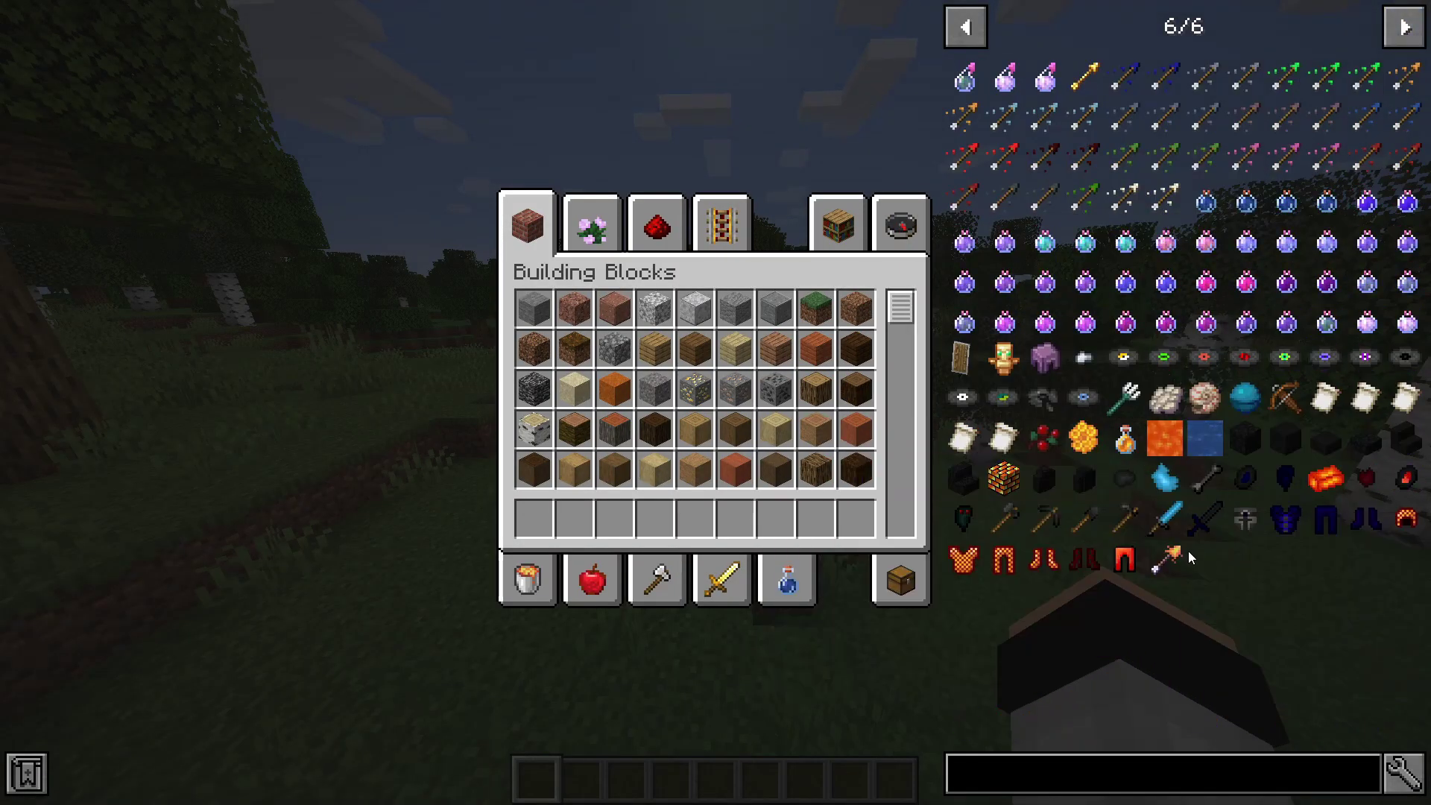